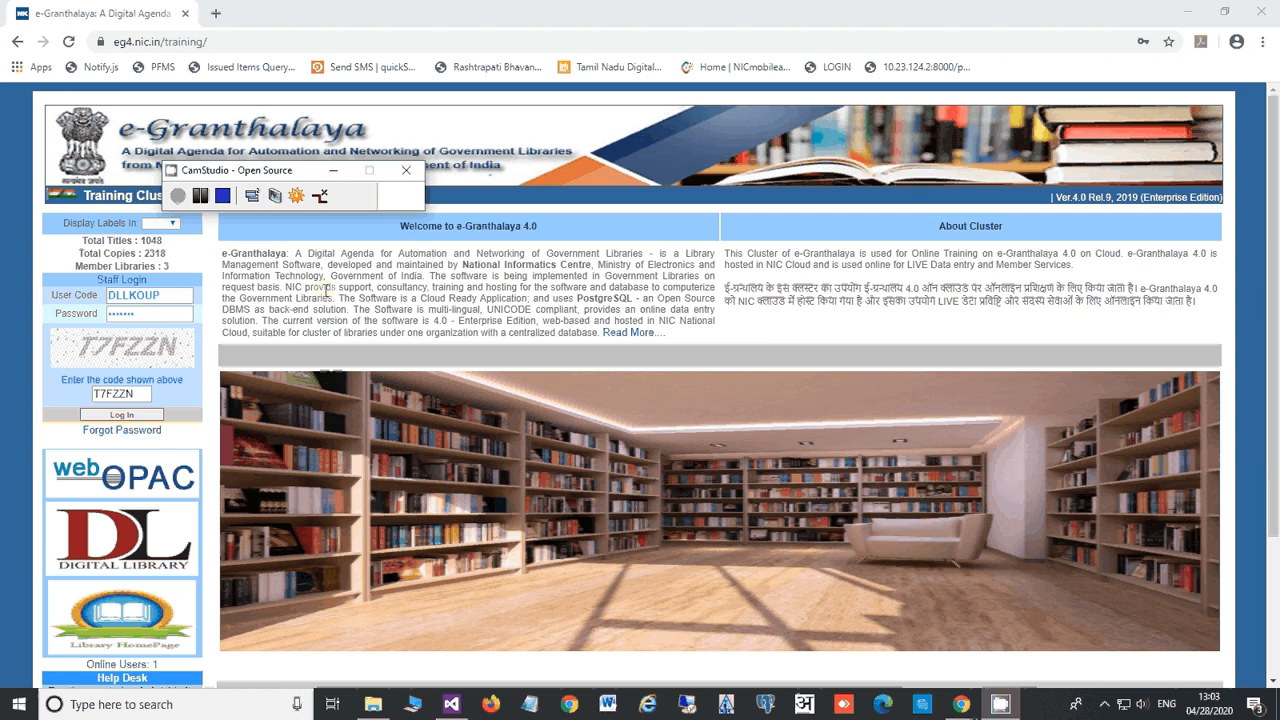
Step: Log in to the library staff account and expand the Master Data options
click(325, 289)
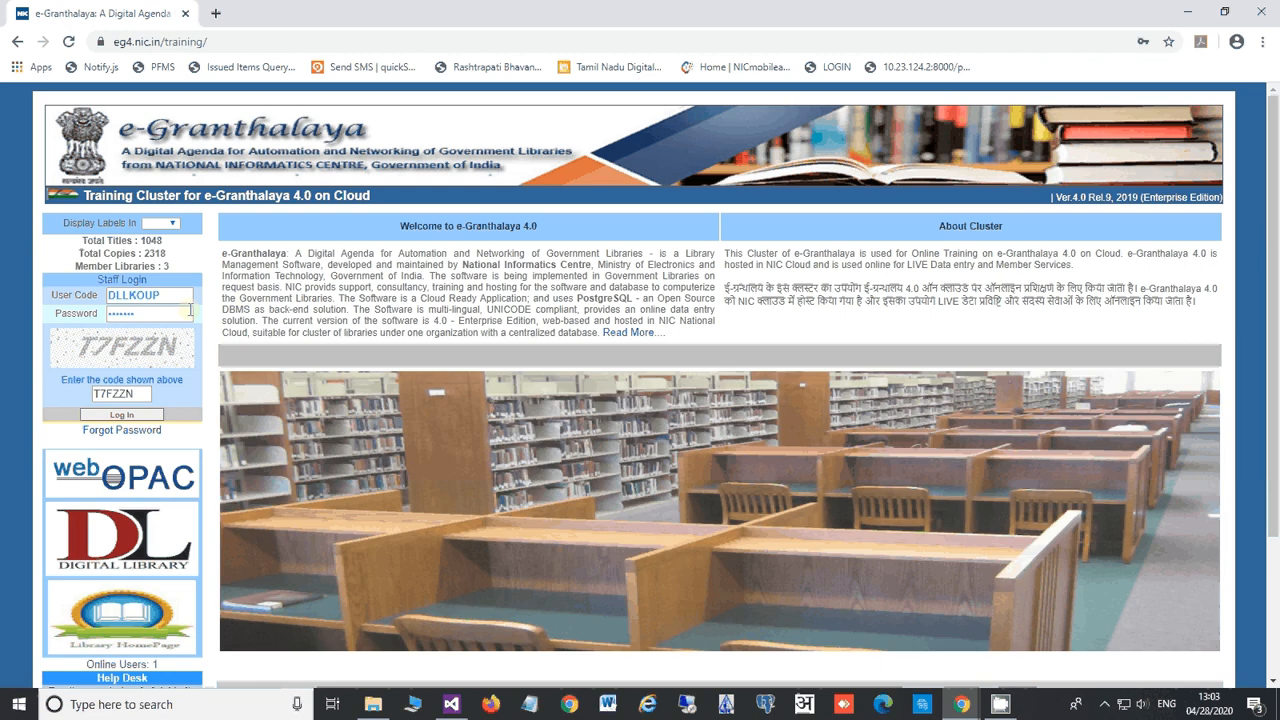
click(141, 418)
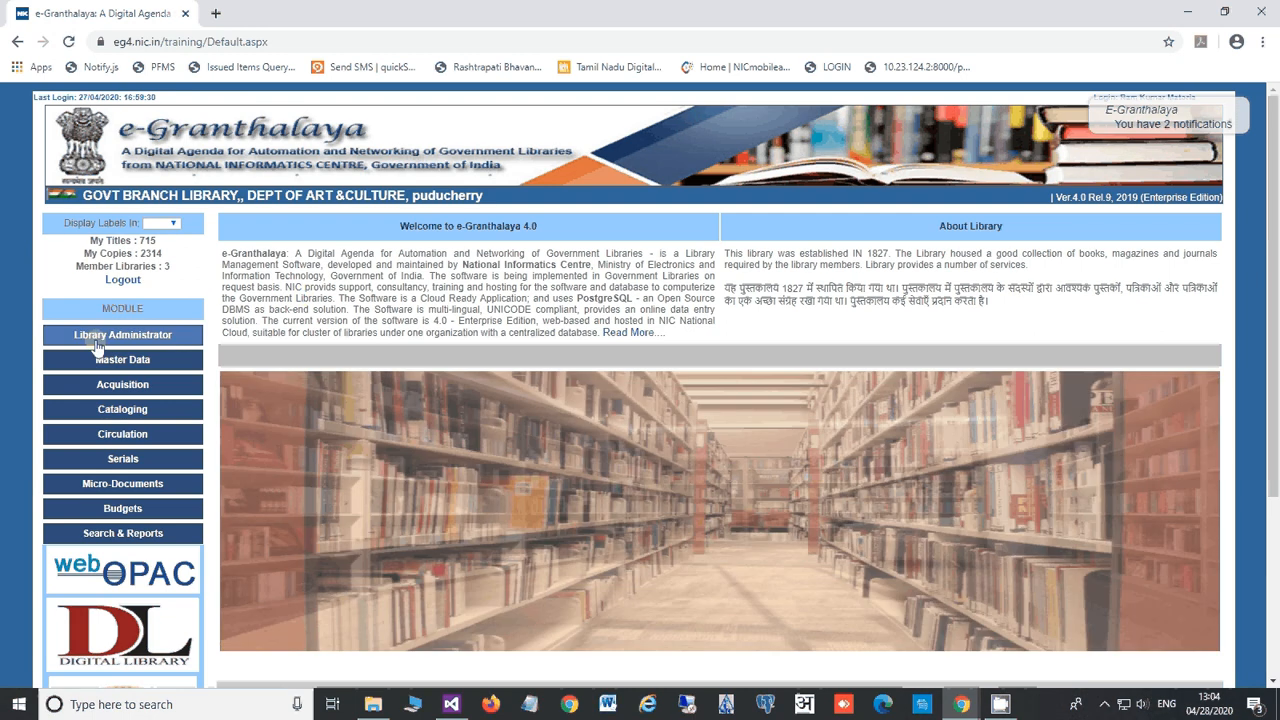
click(97, 343)
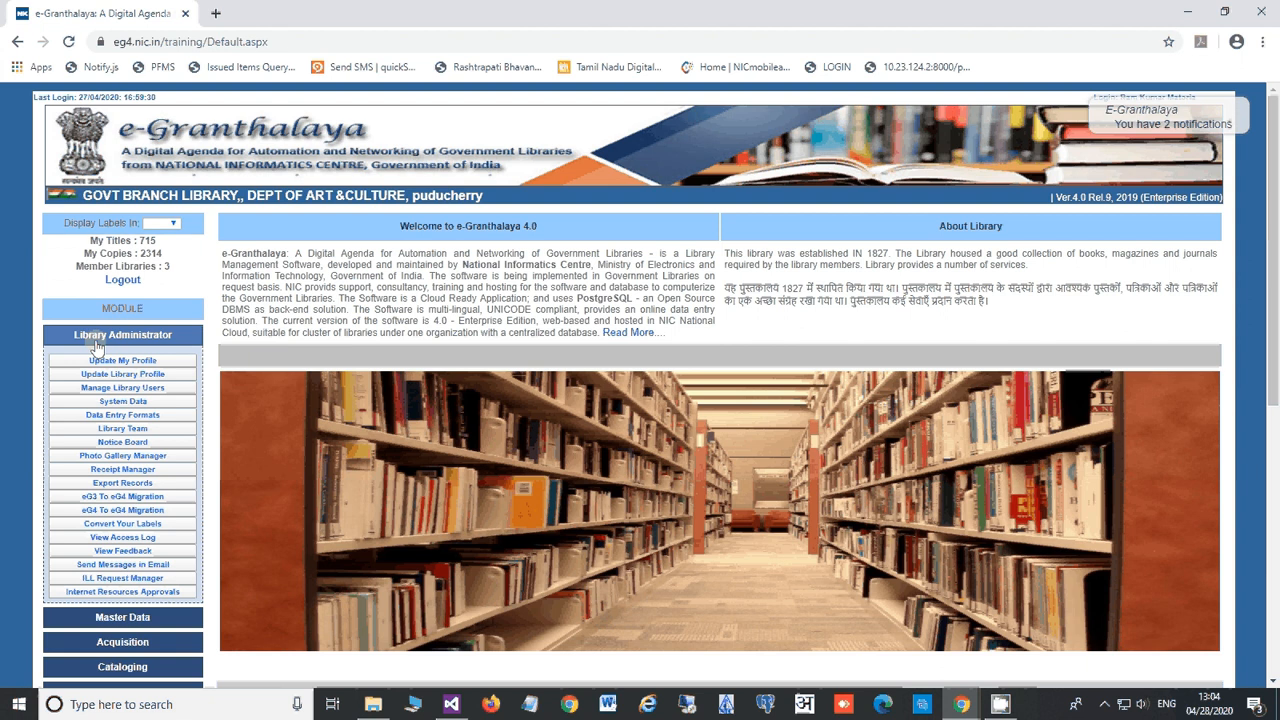
click(97, 336)
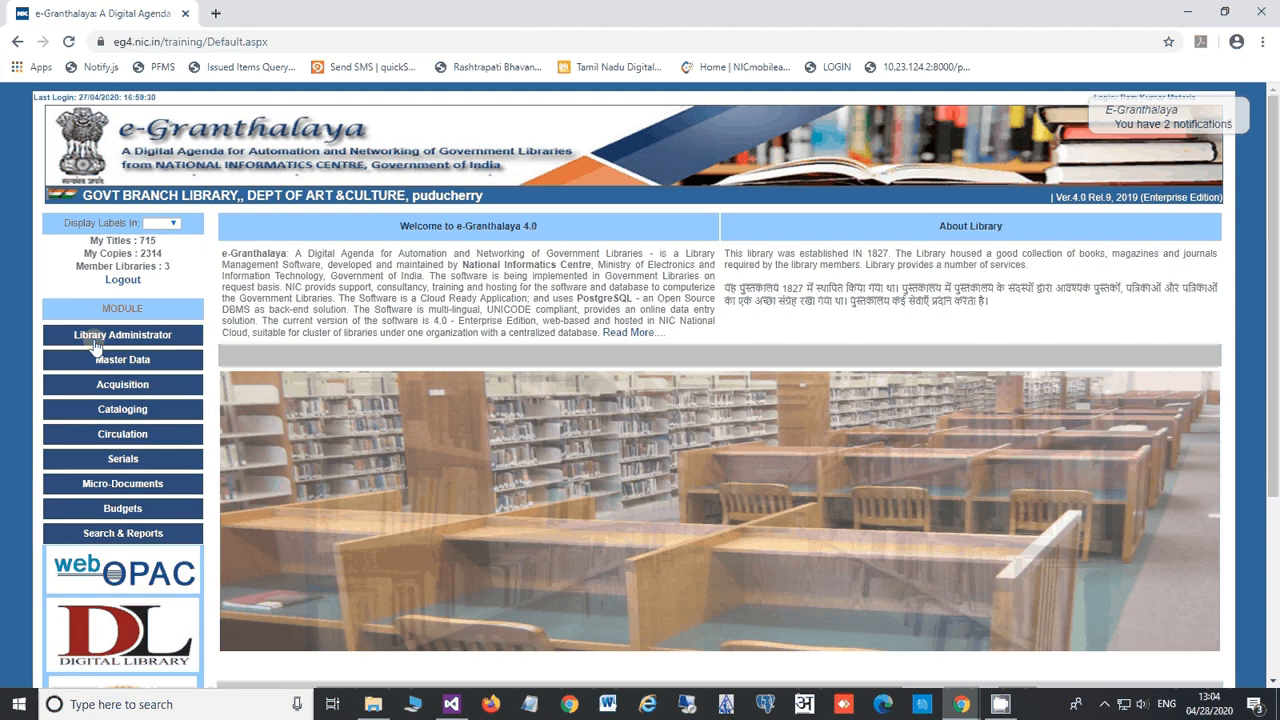
click(150, 364)
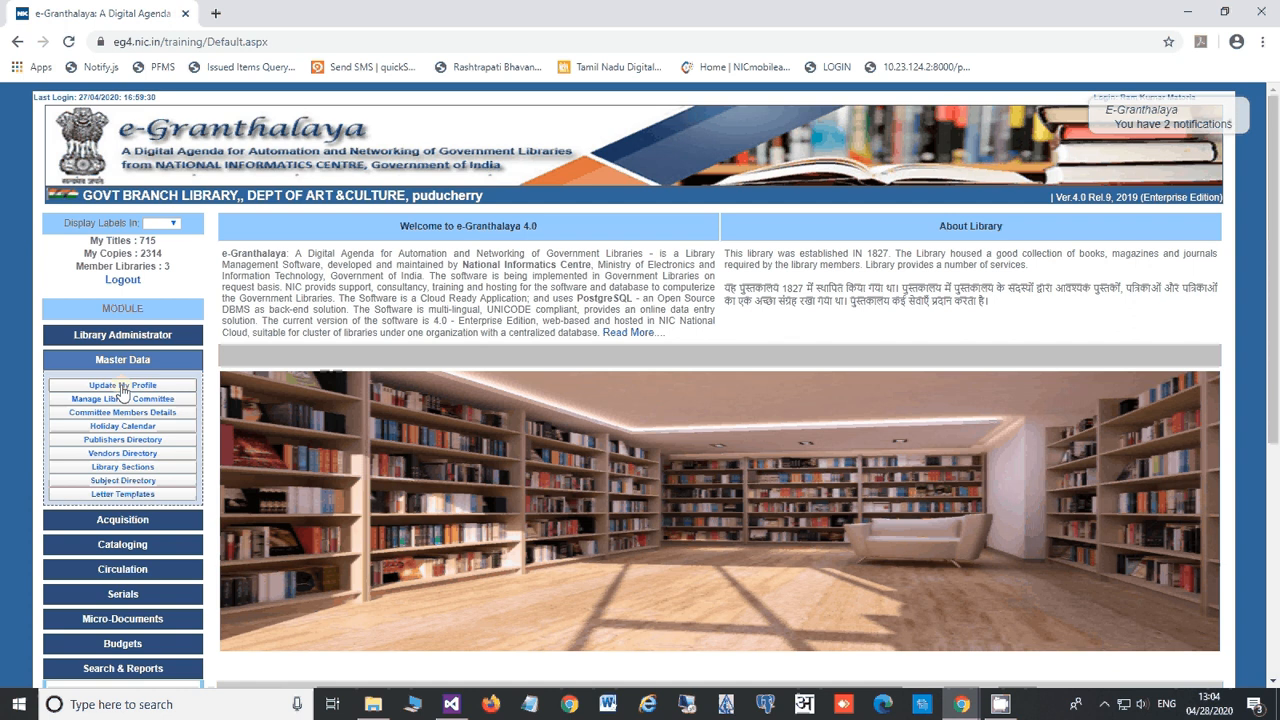
Step: Try Update My Profile, dismiss the not-authorized alert, and open Manage Library Committee
click(122, 387)
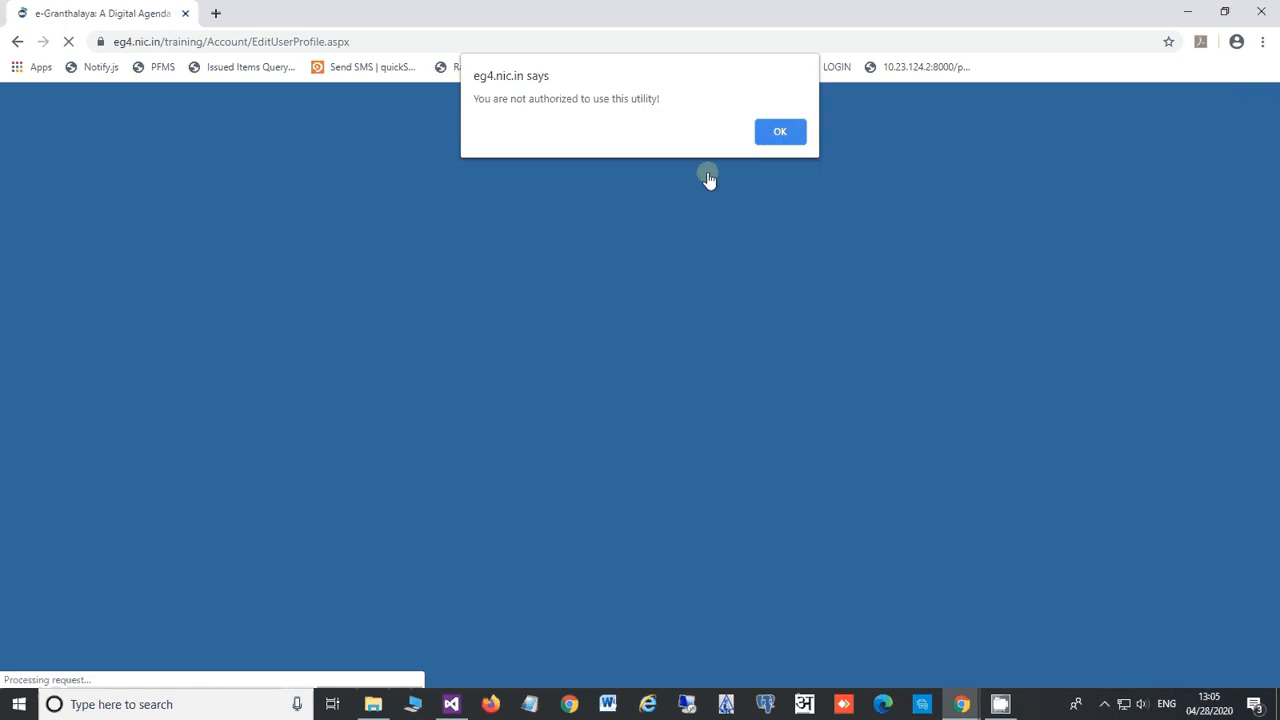
click(775, 134)
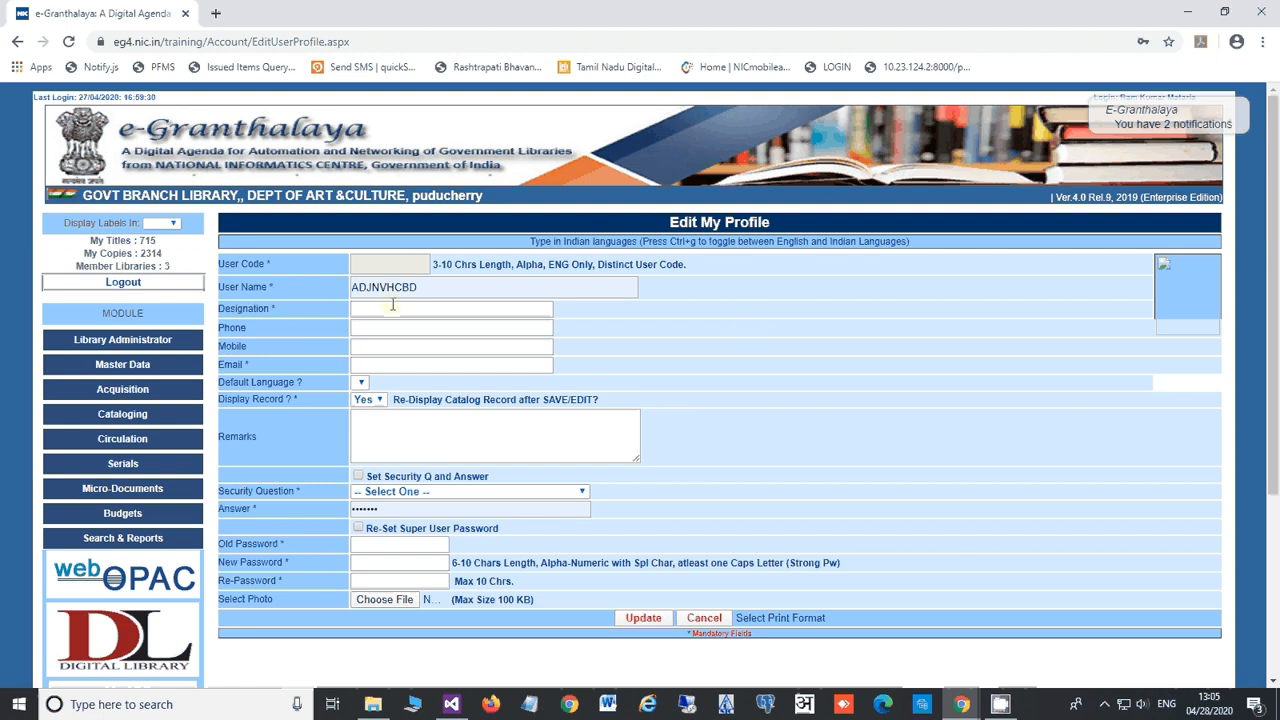
click(133, 368)
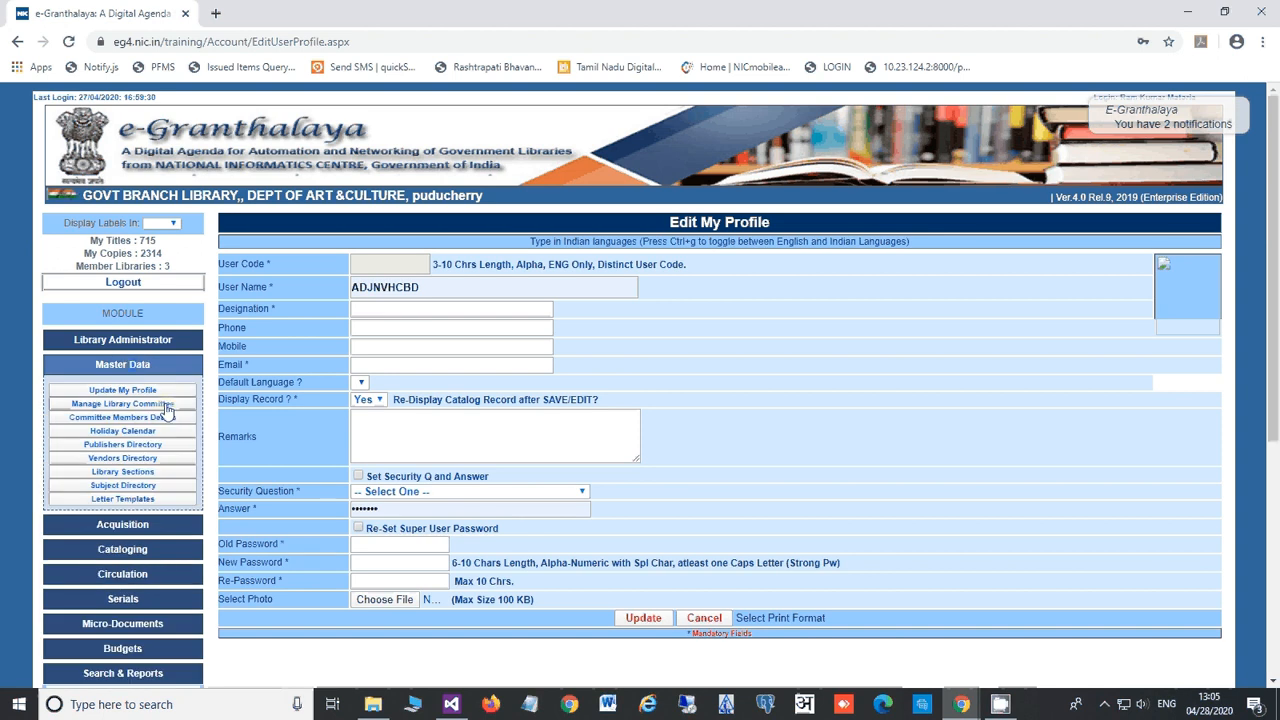
click(167, 410)
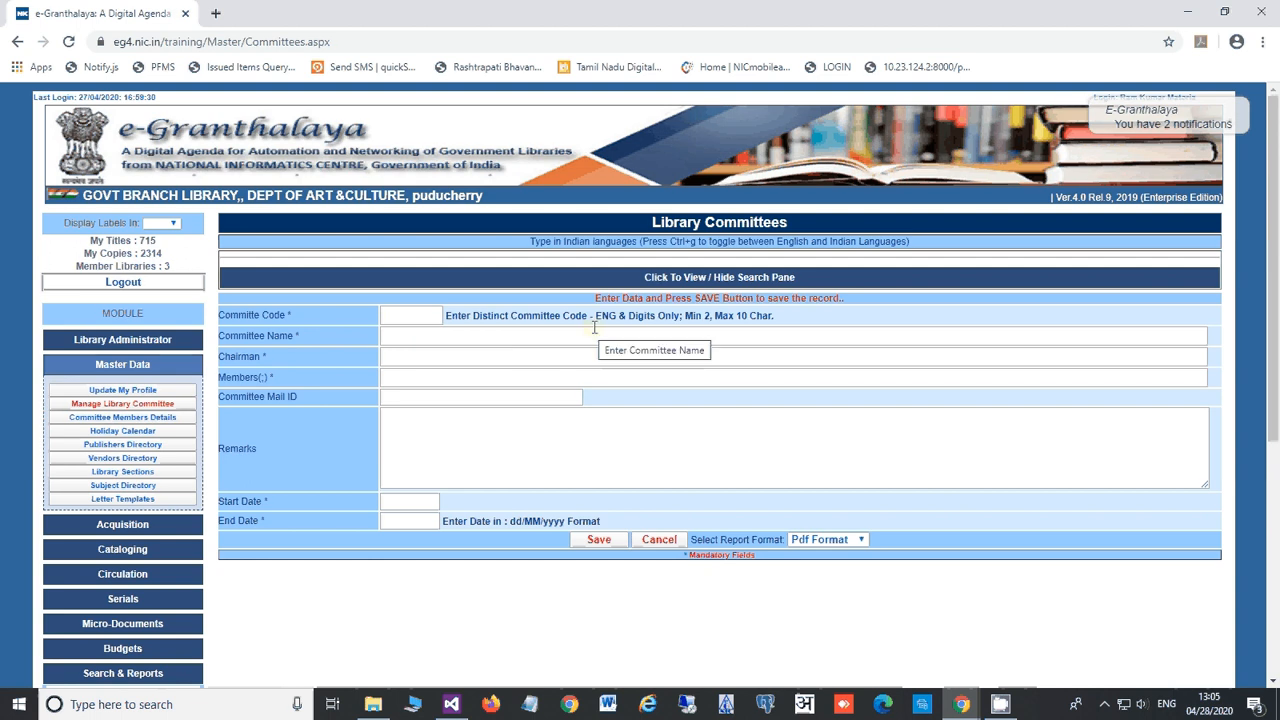
Step: Enter committee code COMENO1 and committee name 'Books Approval Committee'
click(419, 316)
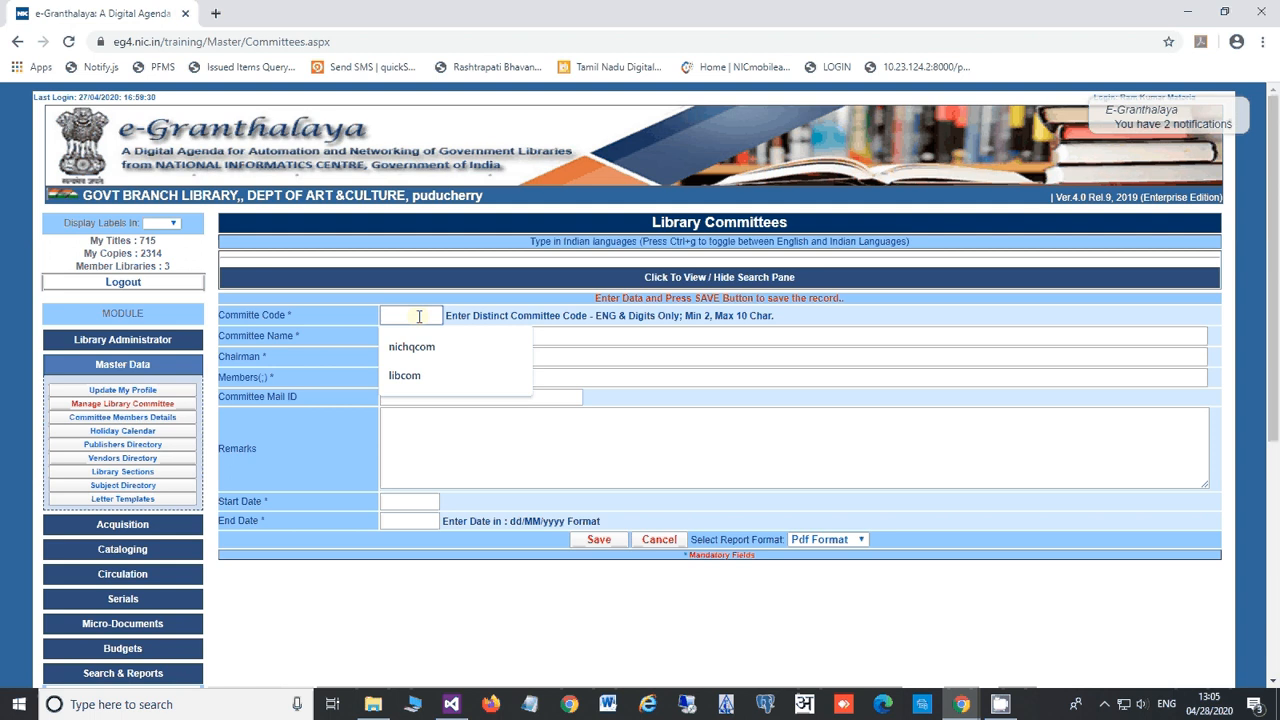
click(344, 322)
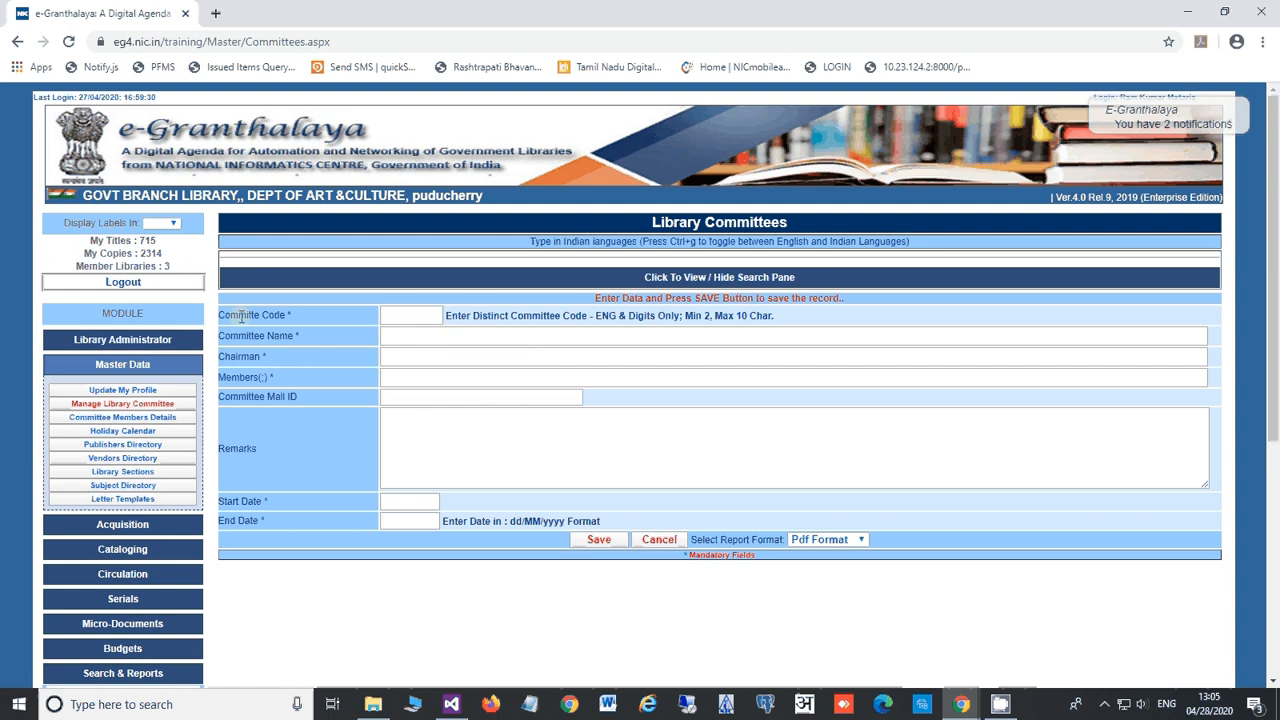
drag(222, 315, 295, 316)
click(396, 315)
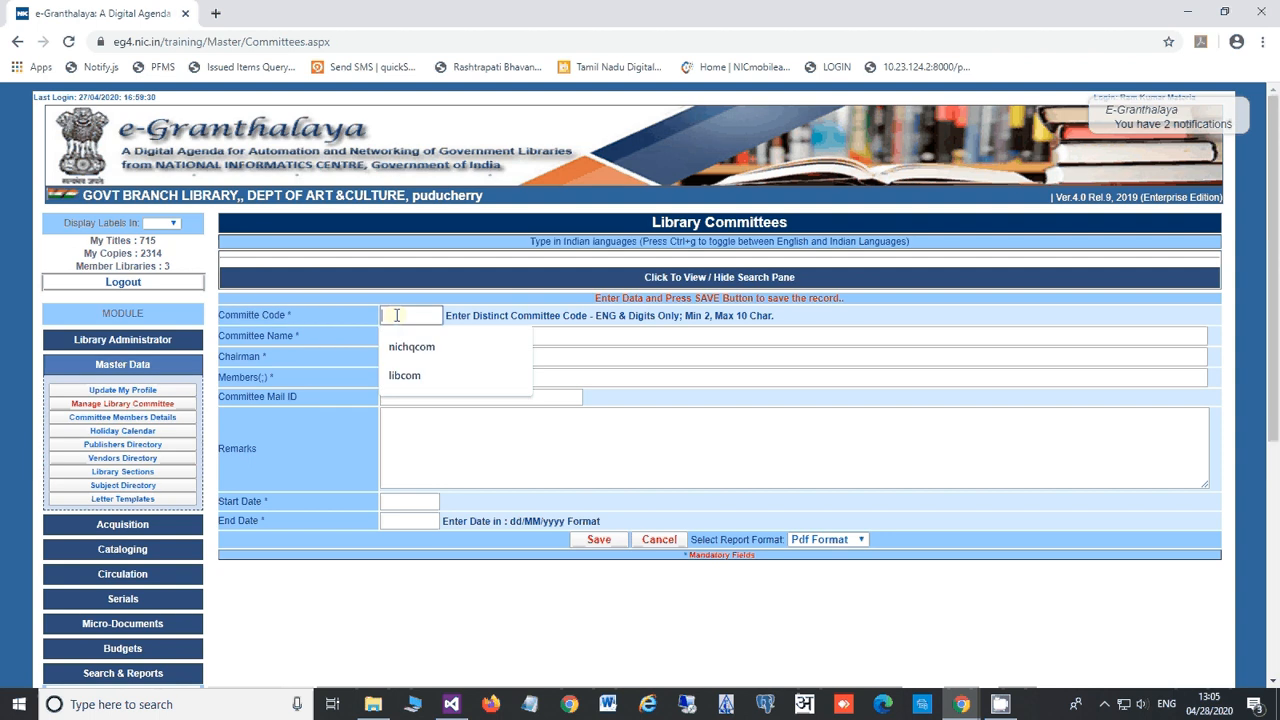
click(331, 324)
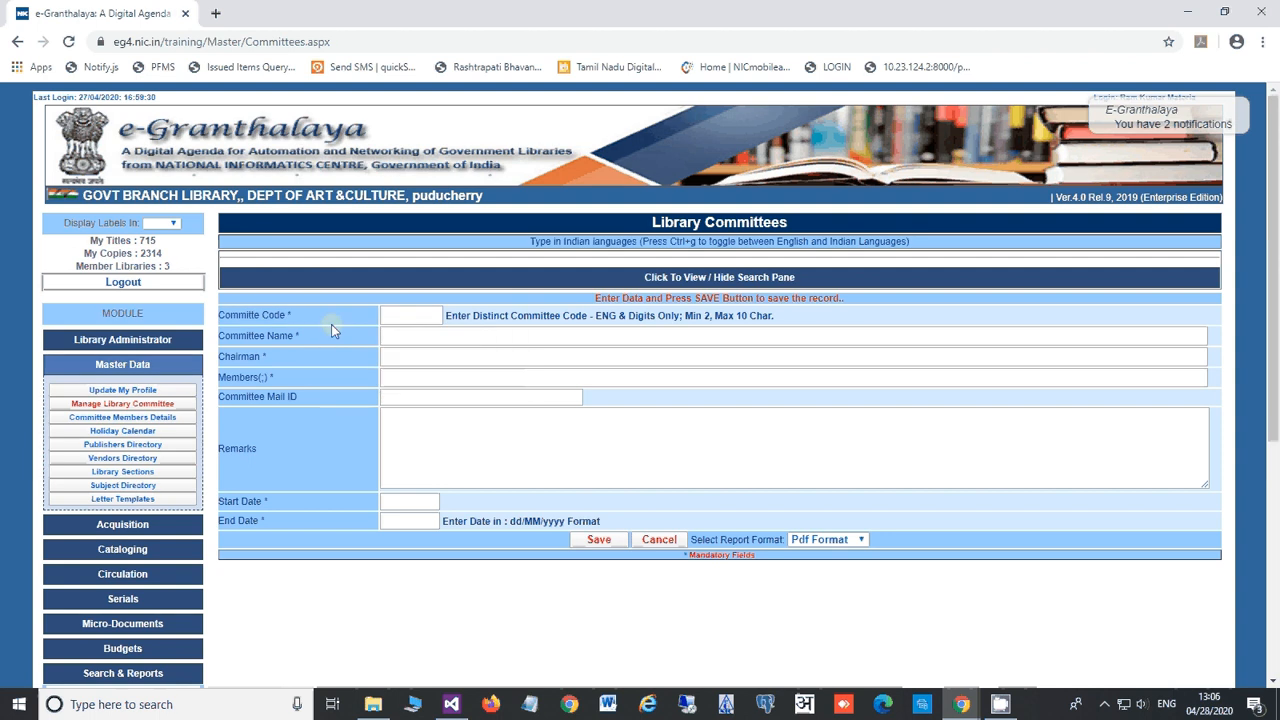
click(391, 315)
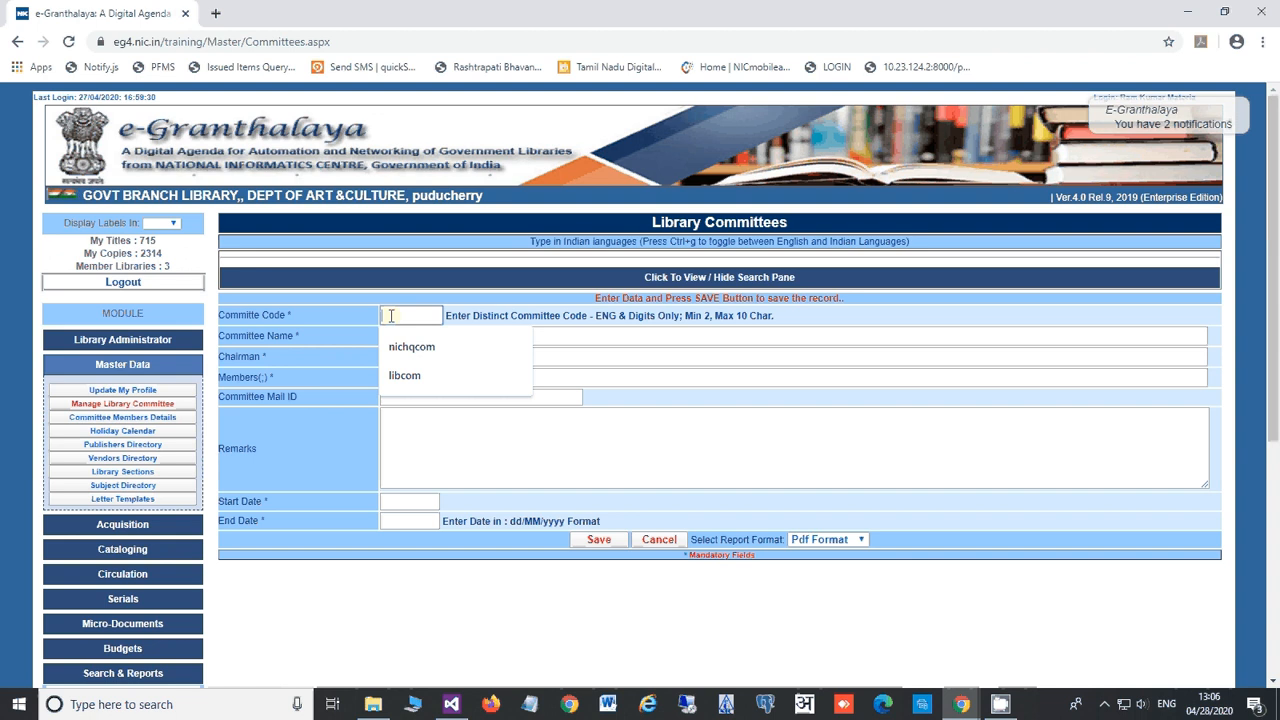
text(COM)
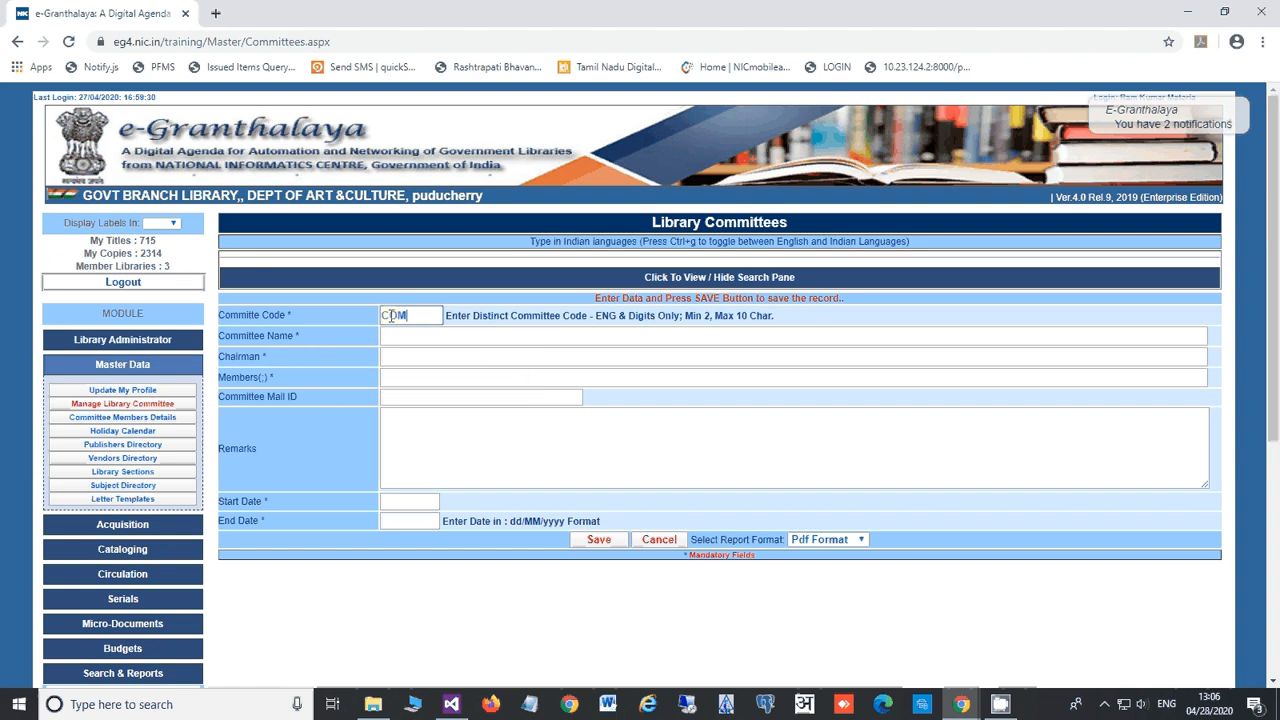
text(ENO1)
click(427, 337)
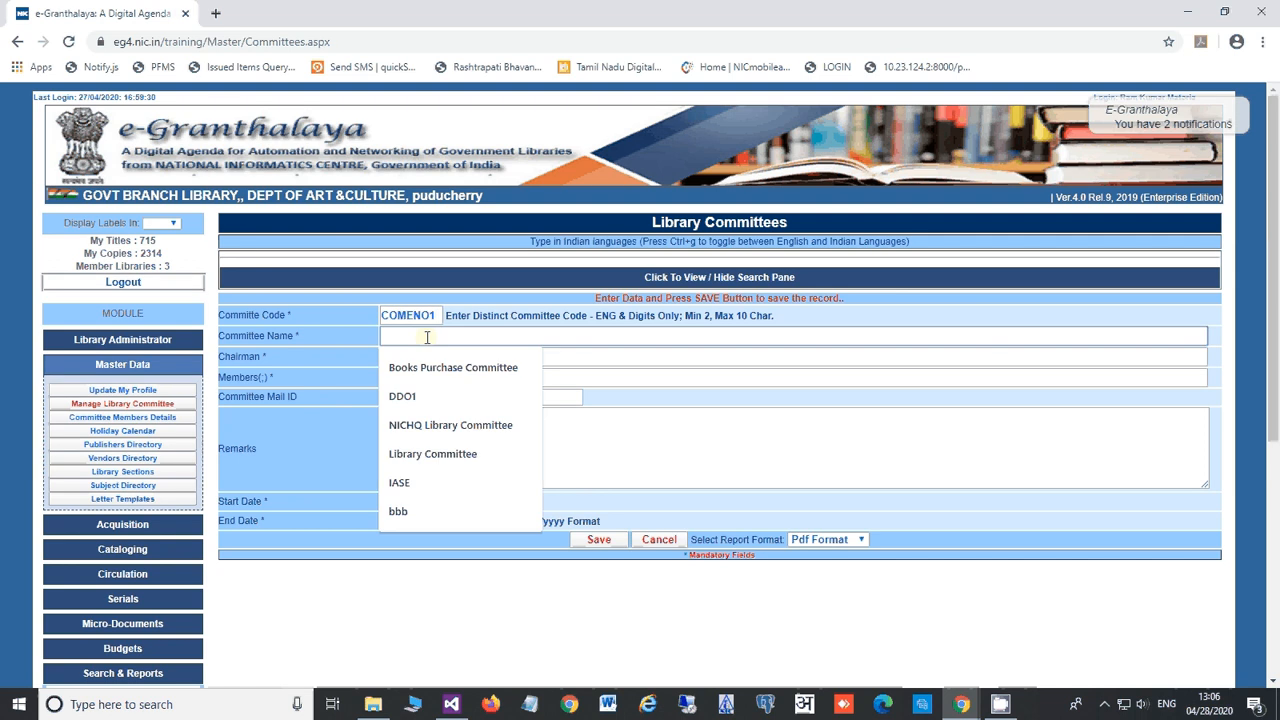
text(Bo)
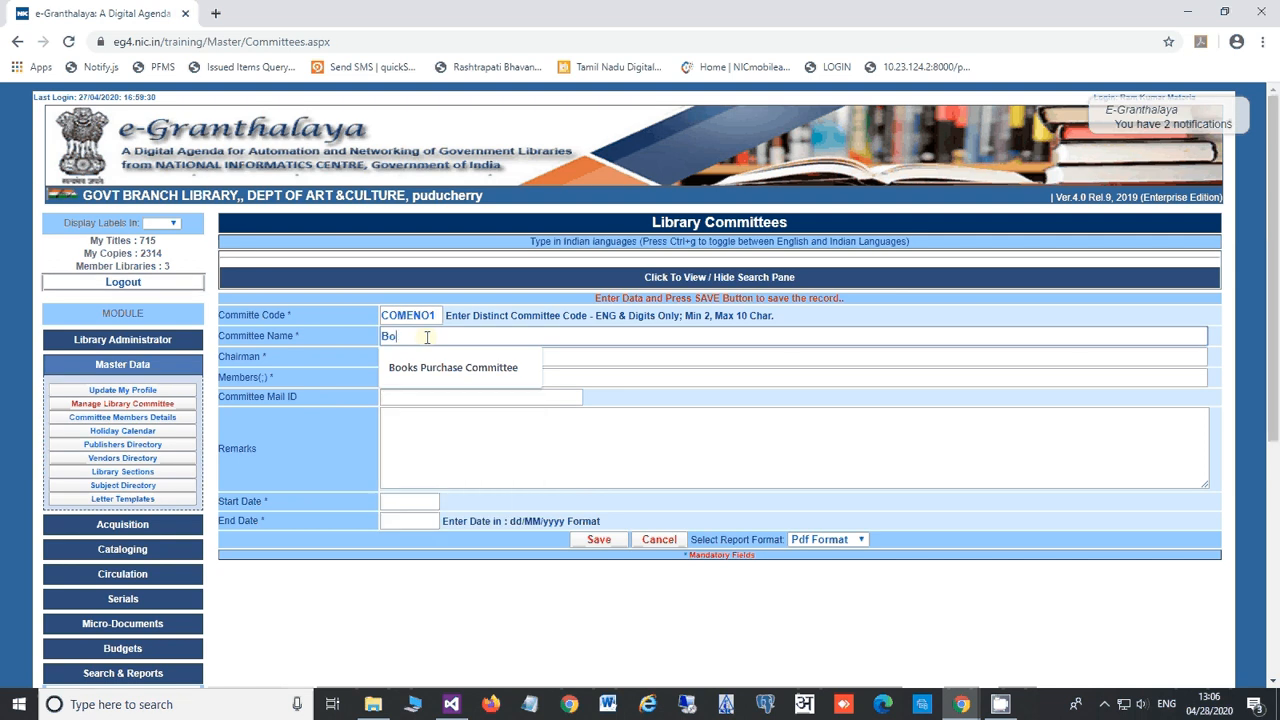
text(oks App)
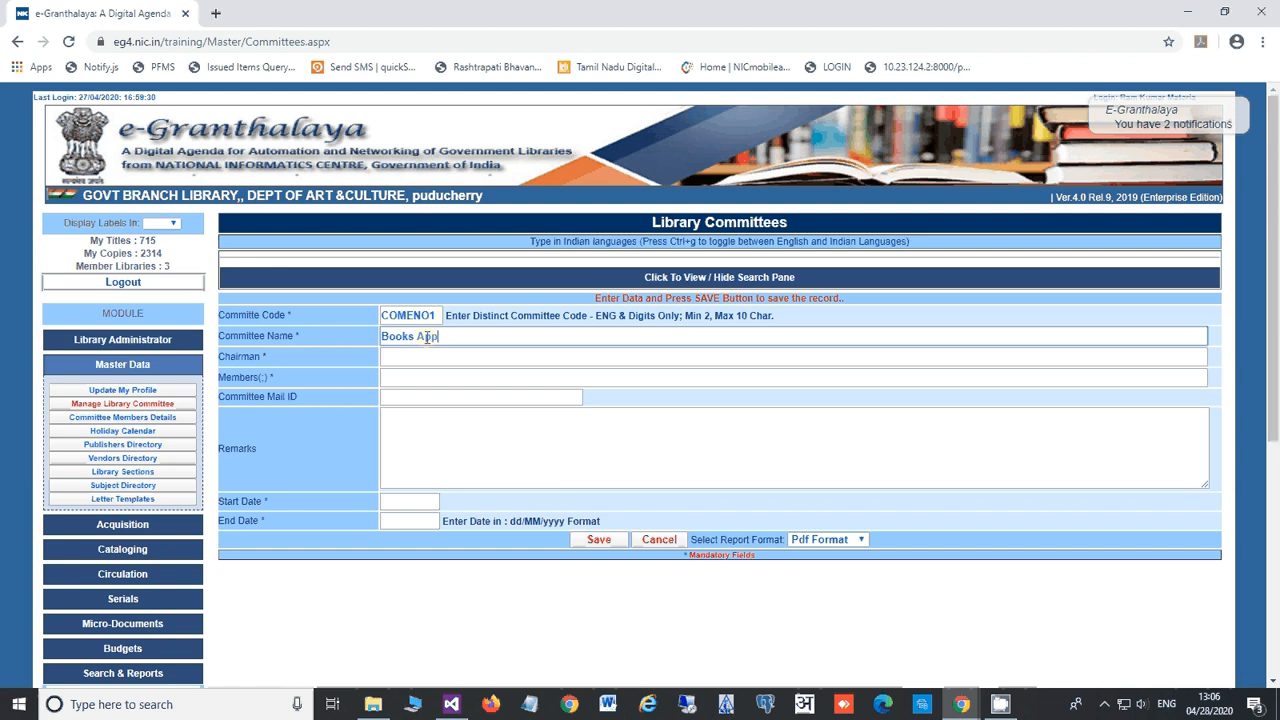
text(roval Committee)
Step: Enter the chairman's name, the two committee members' names, and the suggested mail ID
click(425, 357)
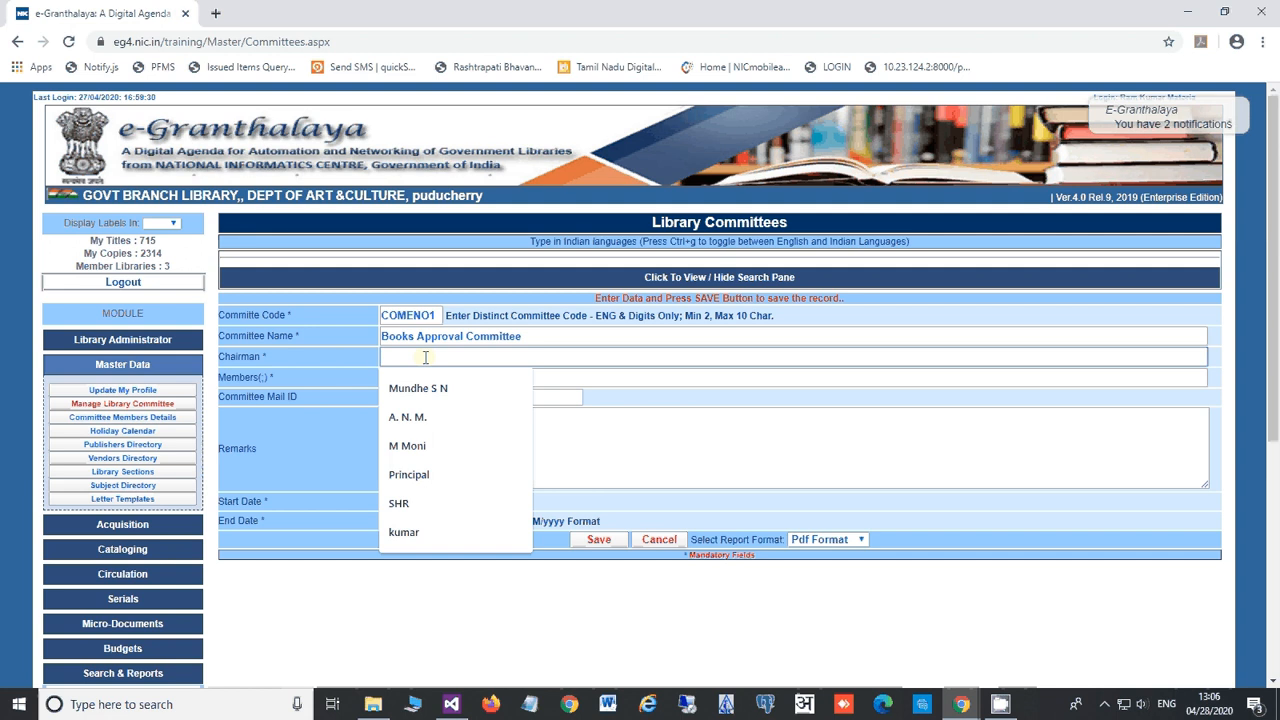
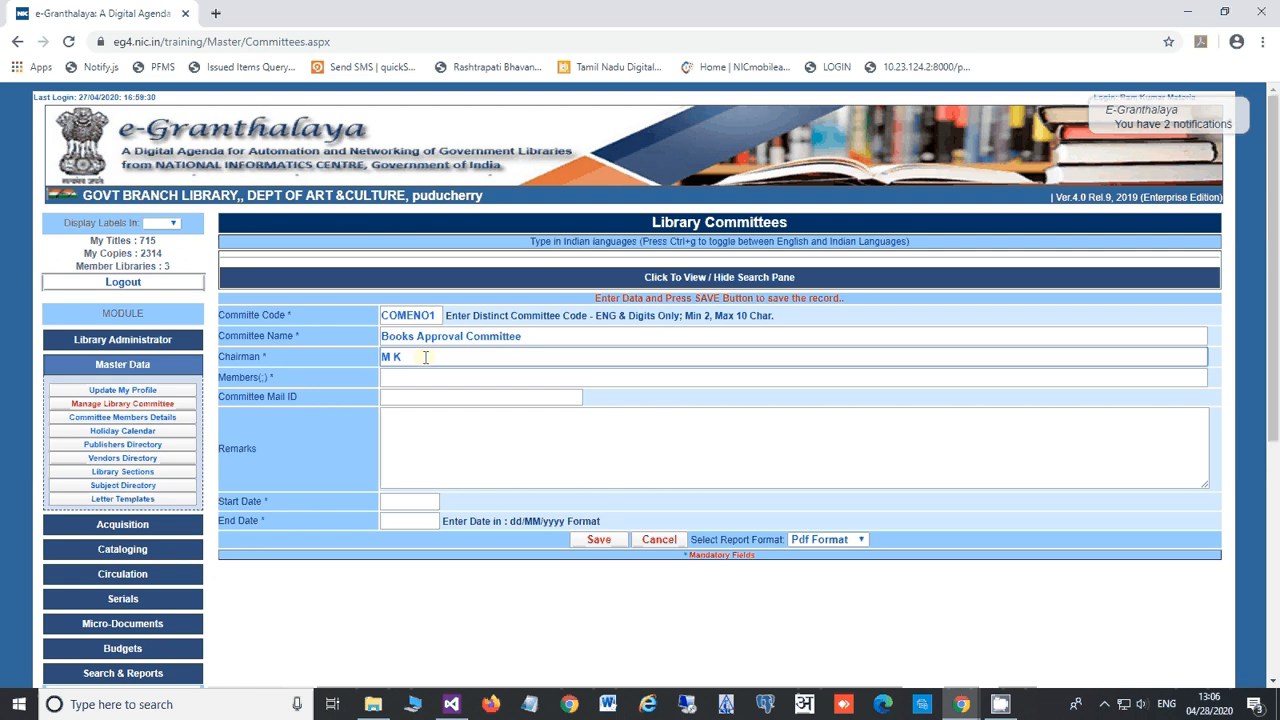
click(421, 376)
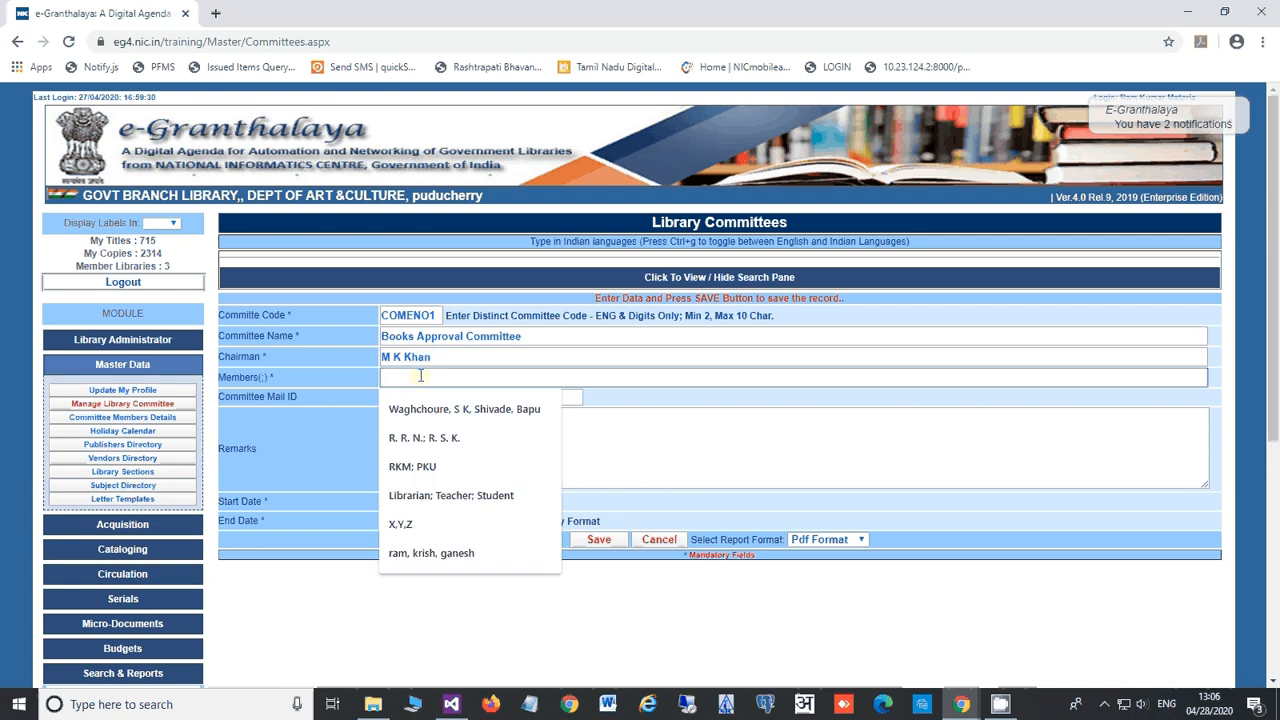
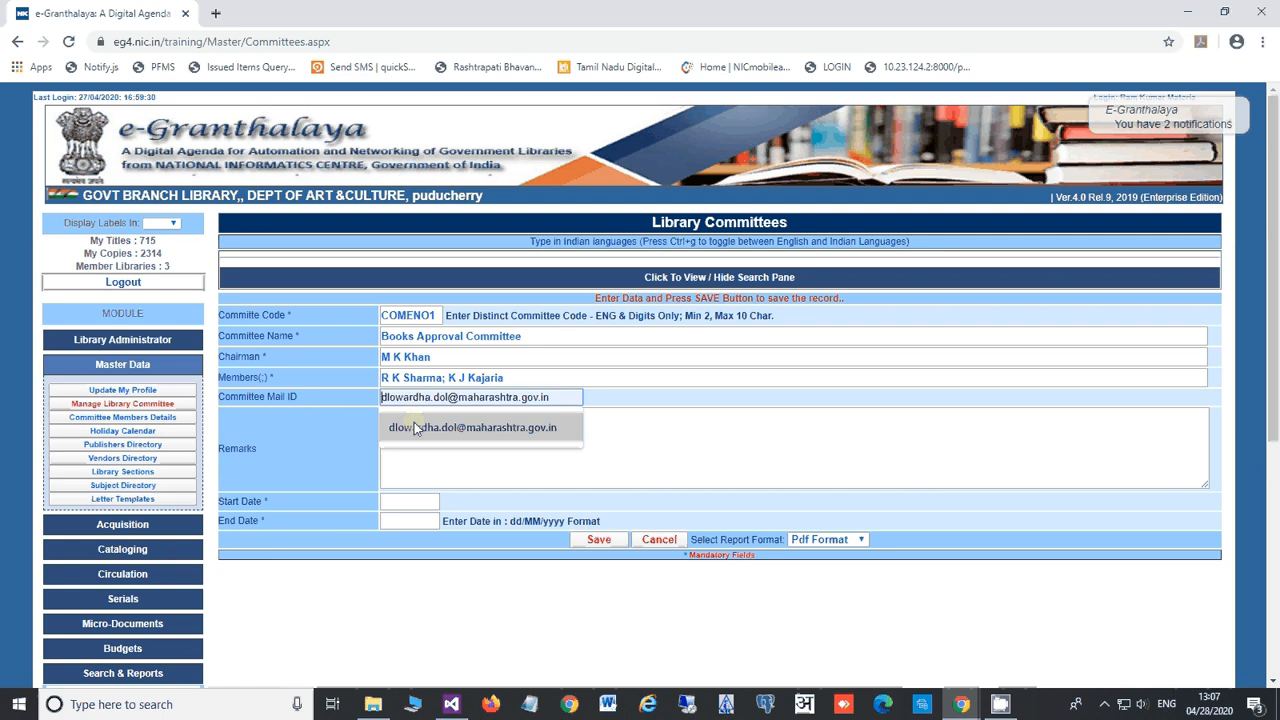
click(414, 422)
click(425, 436)
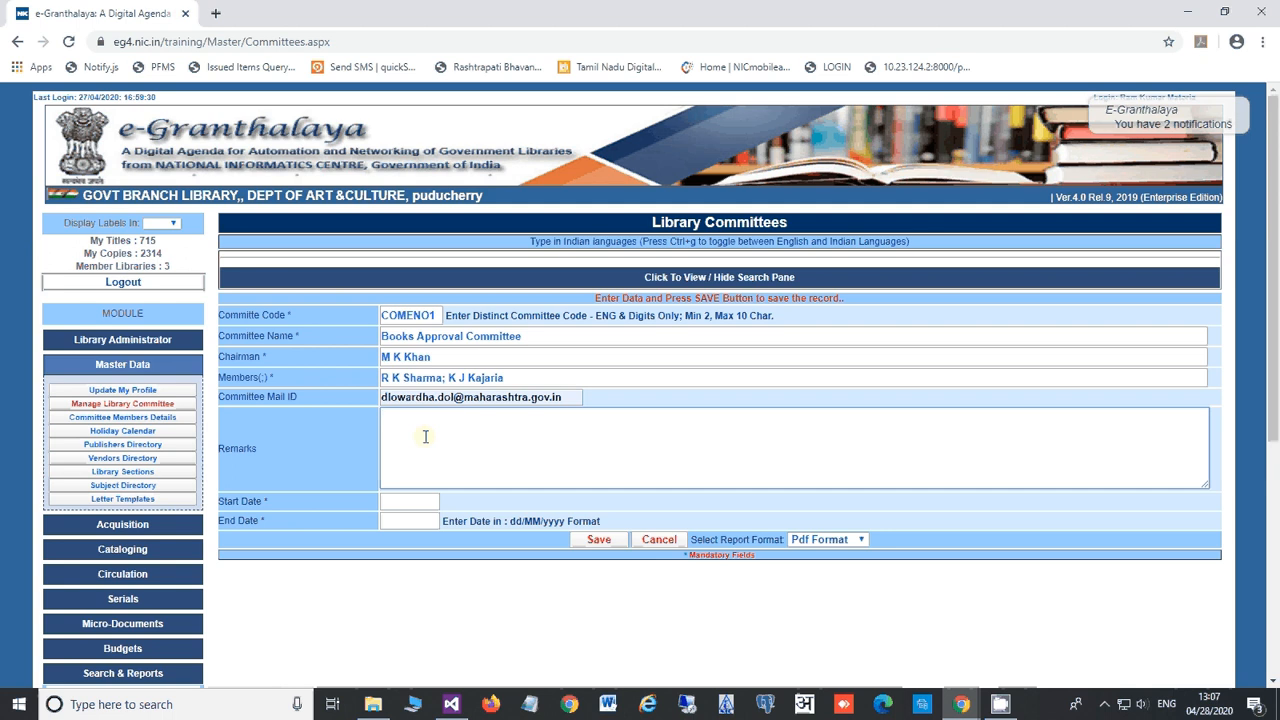
Step: Set the committee term from 28/04/2020 to 28/04/2022
click(407, 502)
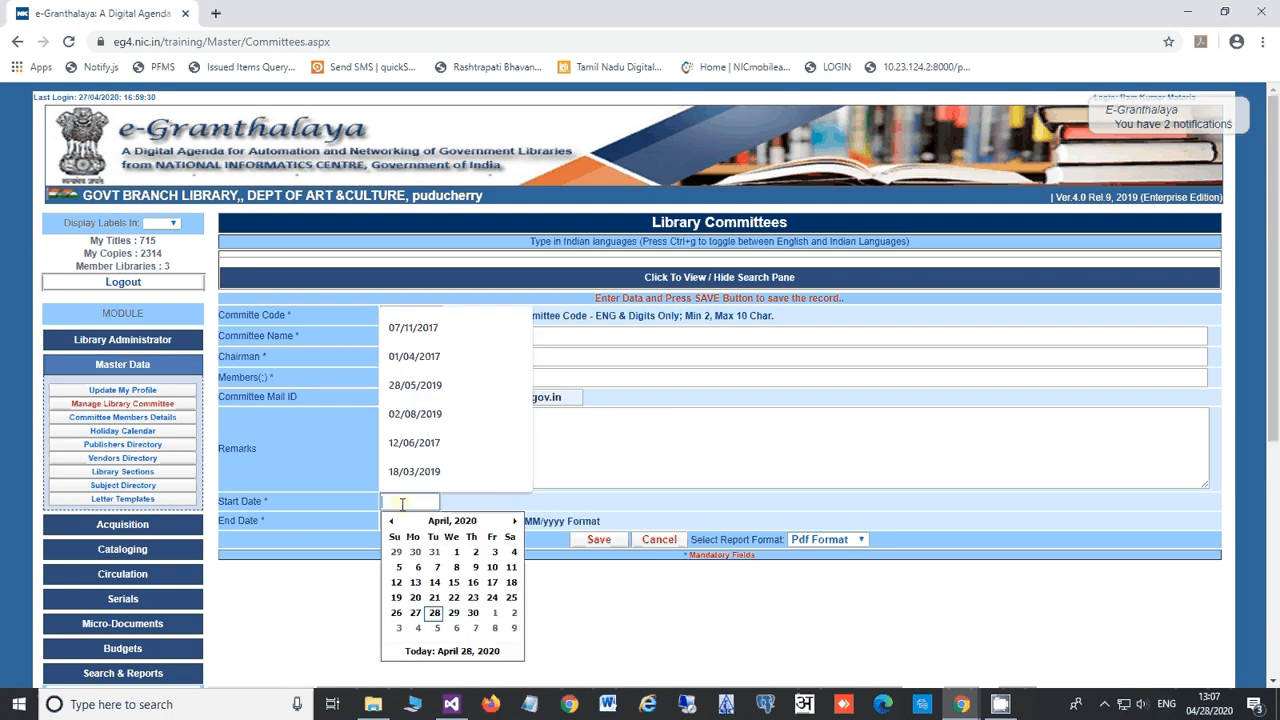
click(434, 612)
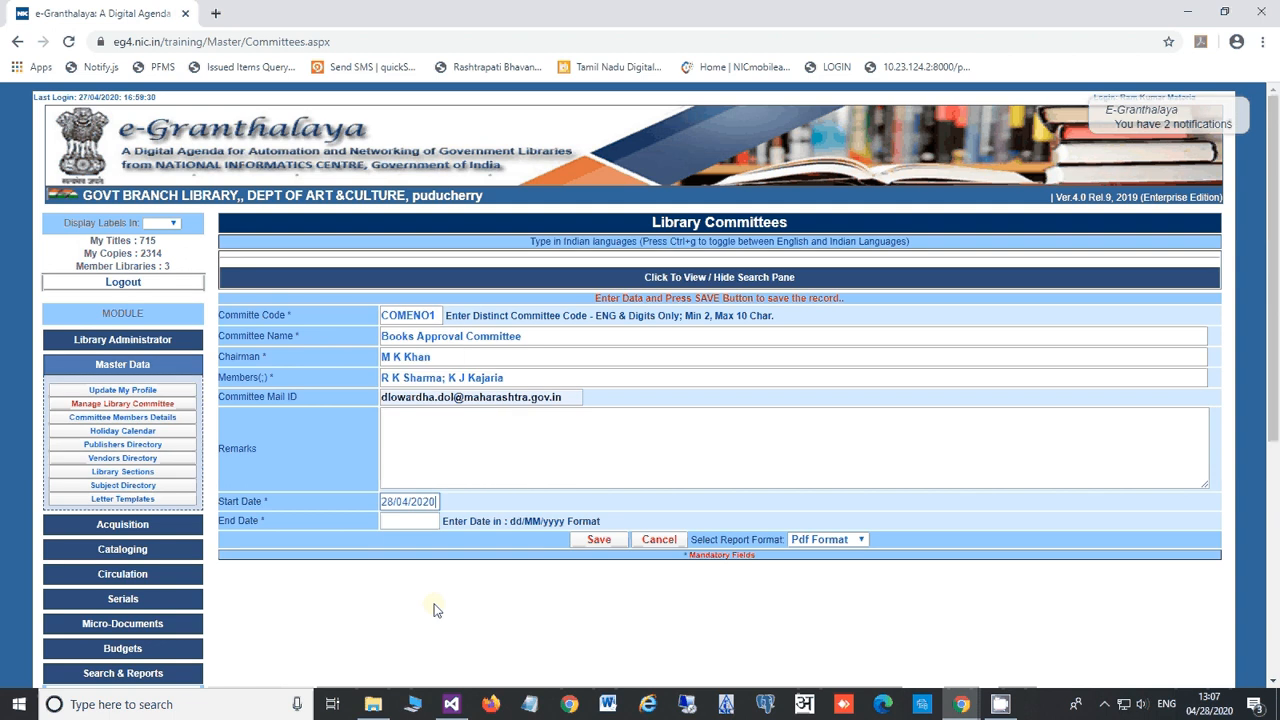
click(410, 521)
click(434, 632)
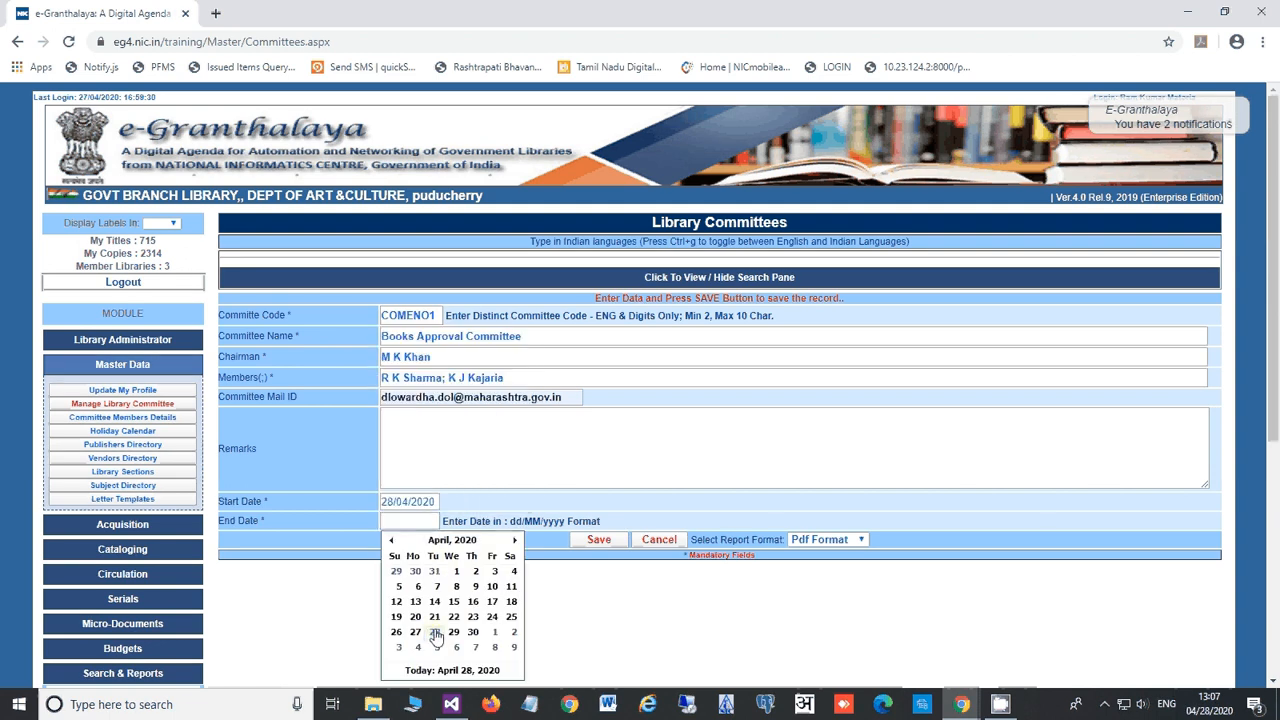
click(432, 521)
key(BackSpace)
text(28/04/2022)
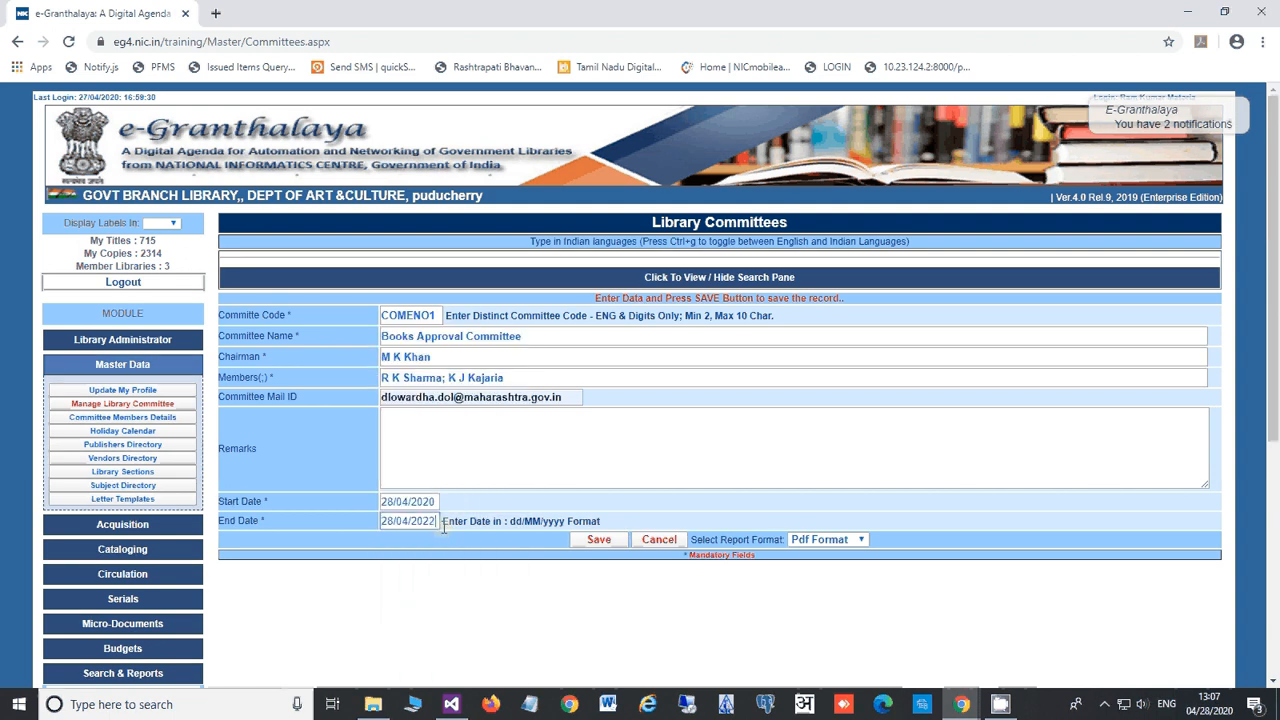
click(507, 455)
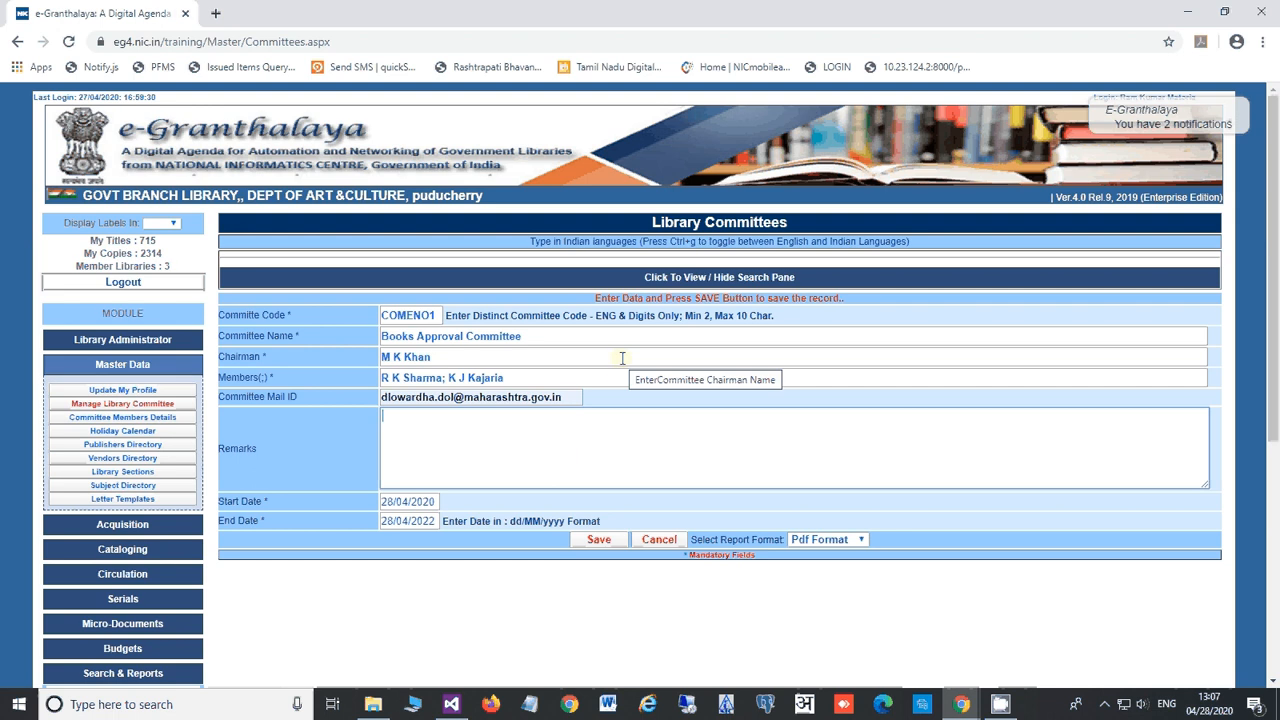
Step: Save the COMENO1 committee record and acknowledge the 'Record Added Successfully' alert
click(599, 541)
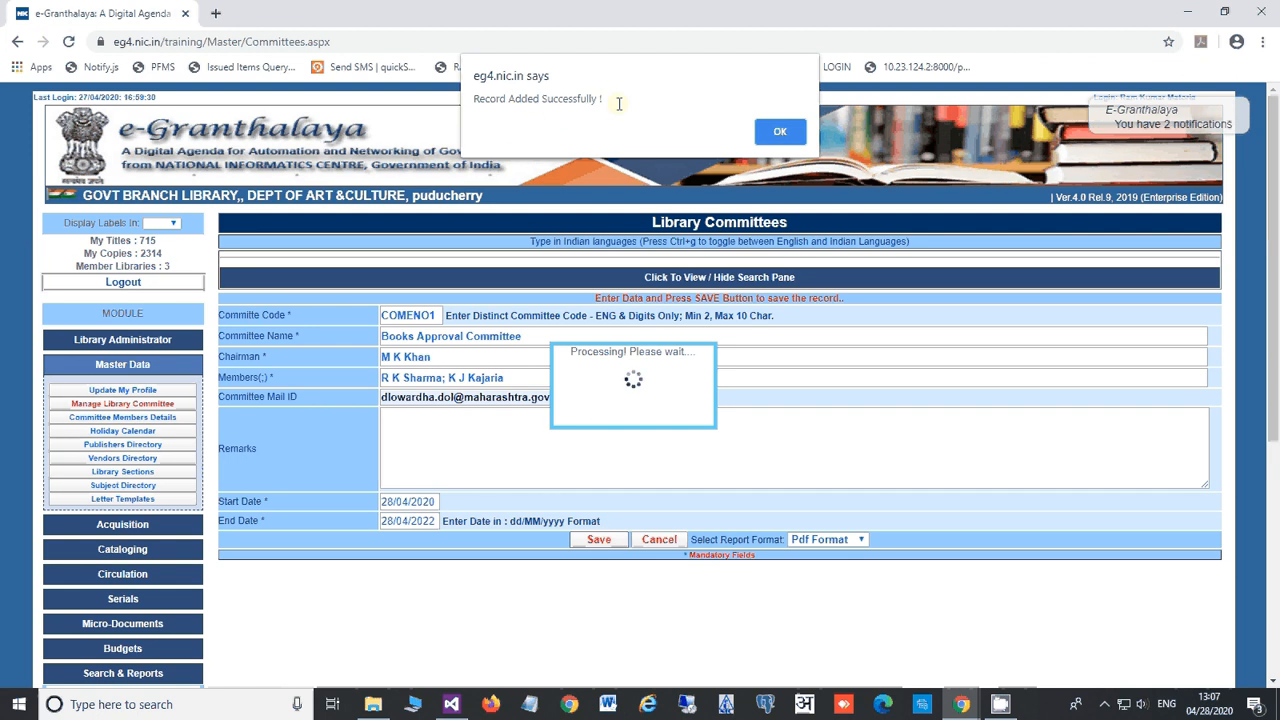
click(778, 132)
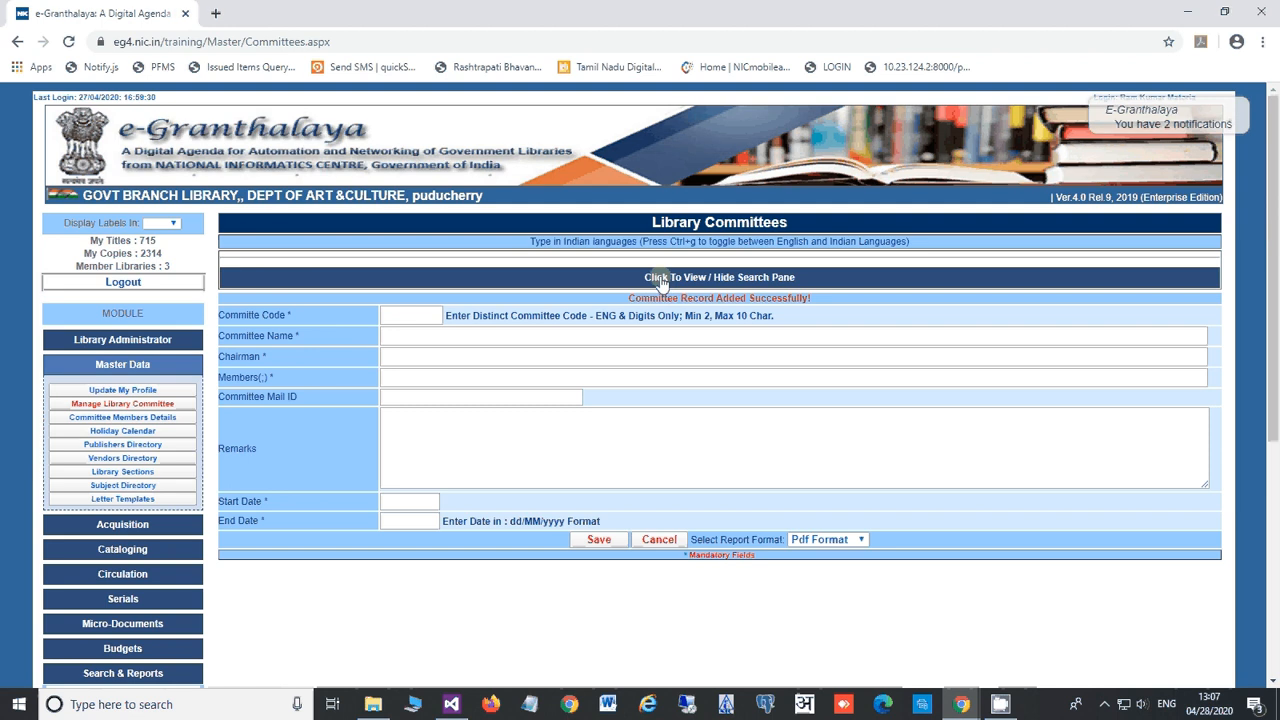
click(580, 282)
Step: Scroll through the list of 25 saved committees, then collapse the search pane
click(708, 284)
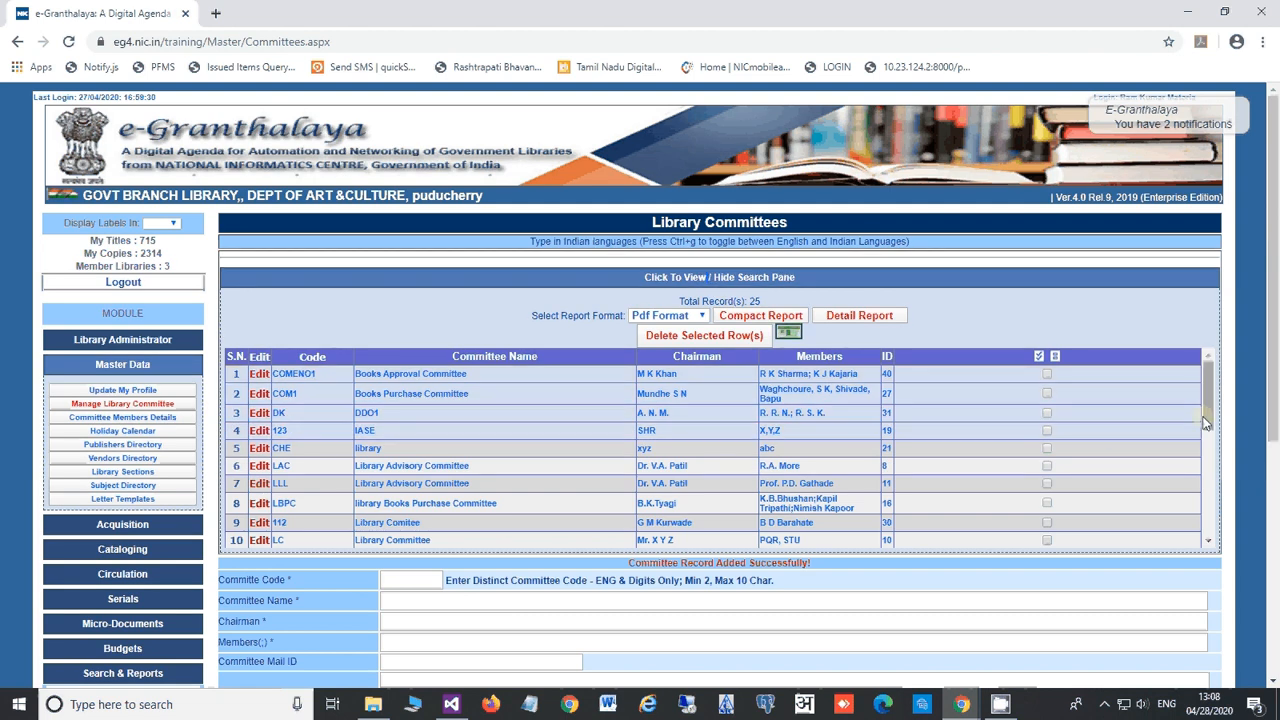
scroll(1205, 423, down, 3)
scroll(1205, 423, up, 3)
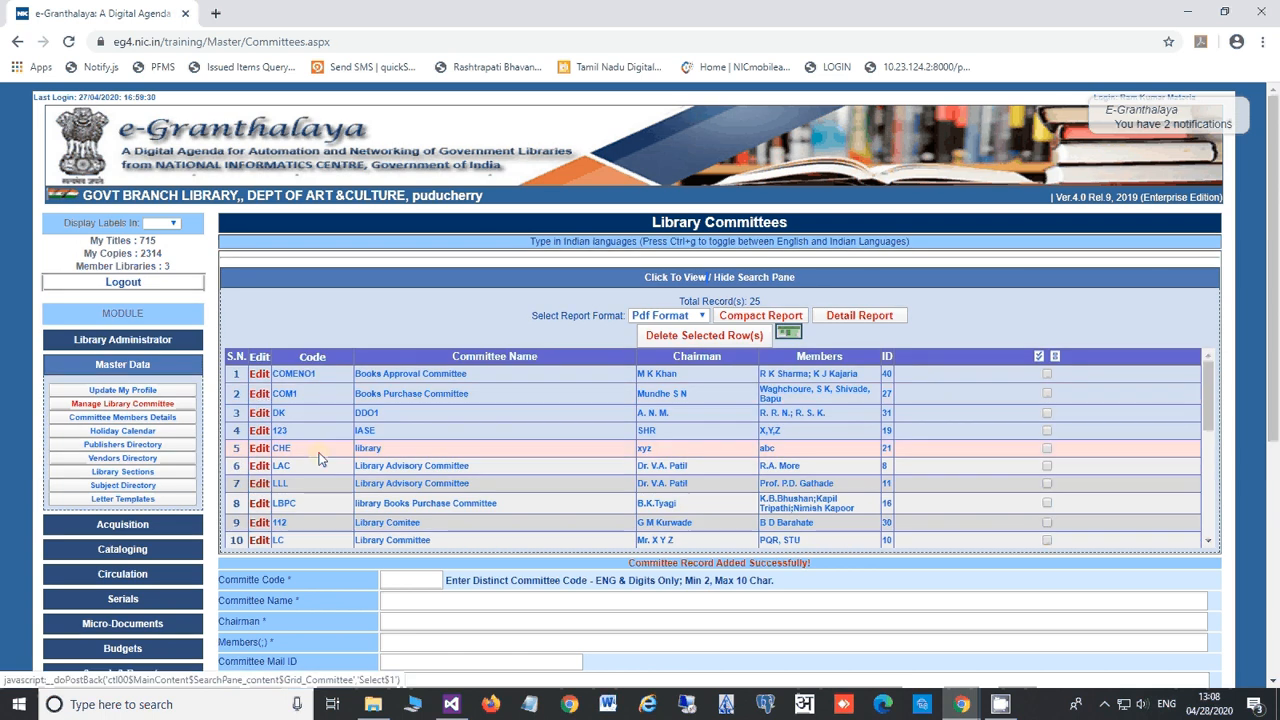
scroll(320, 453, down, 3)
scroll(320, 452, down, 2)
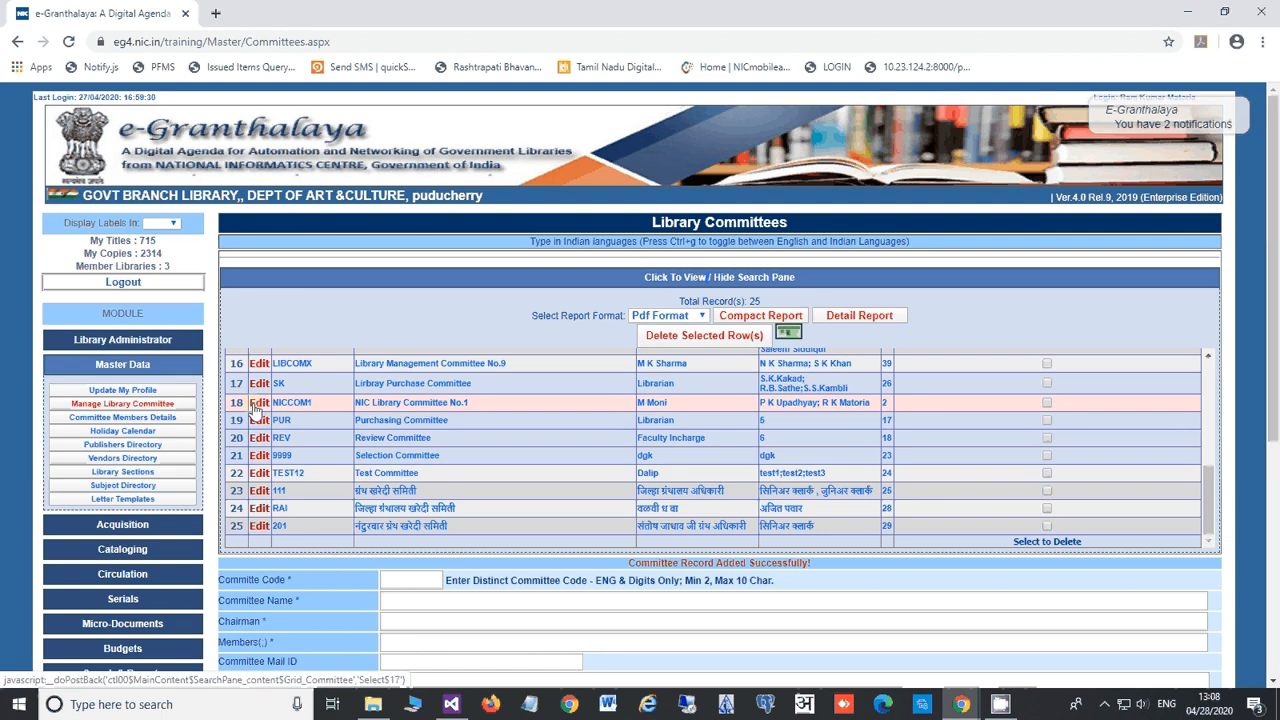
click(321, 280)
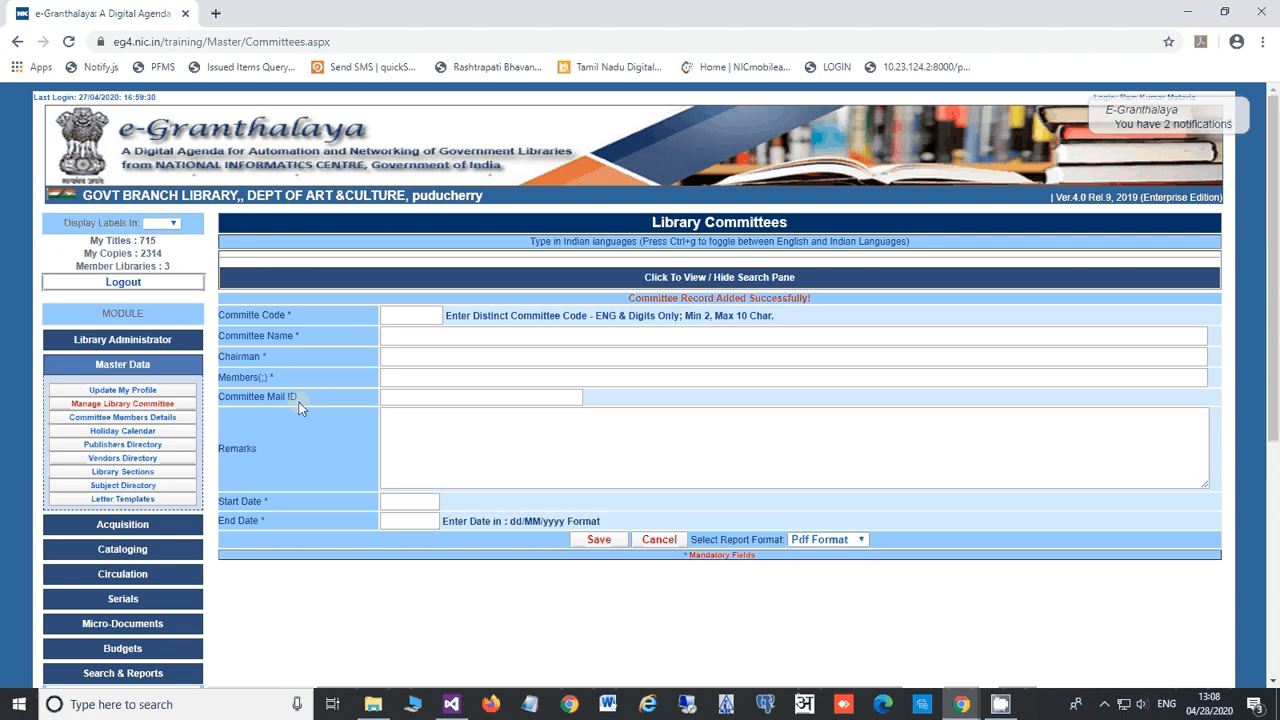
Step: Add a committee member: the chairman's name, designation Scientist G, role Chairman, Books Approval Committee
click(153, 419)
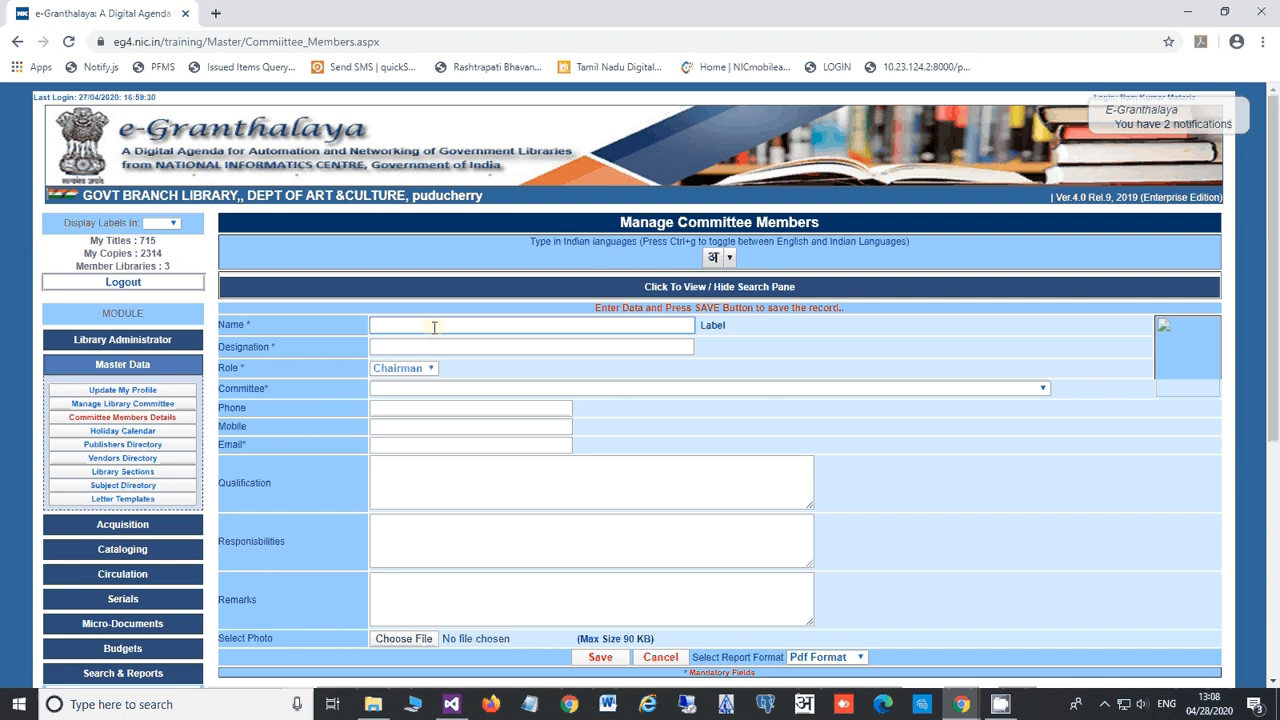
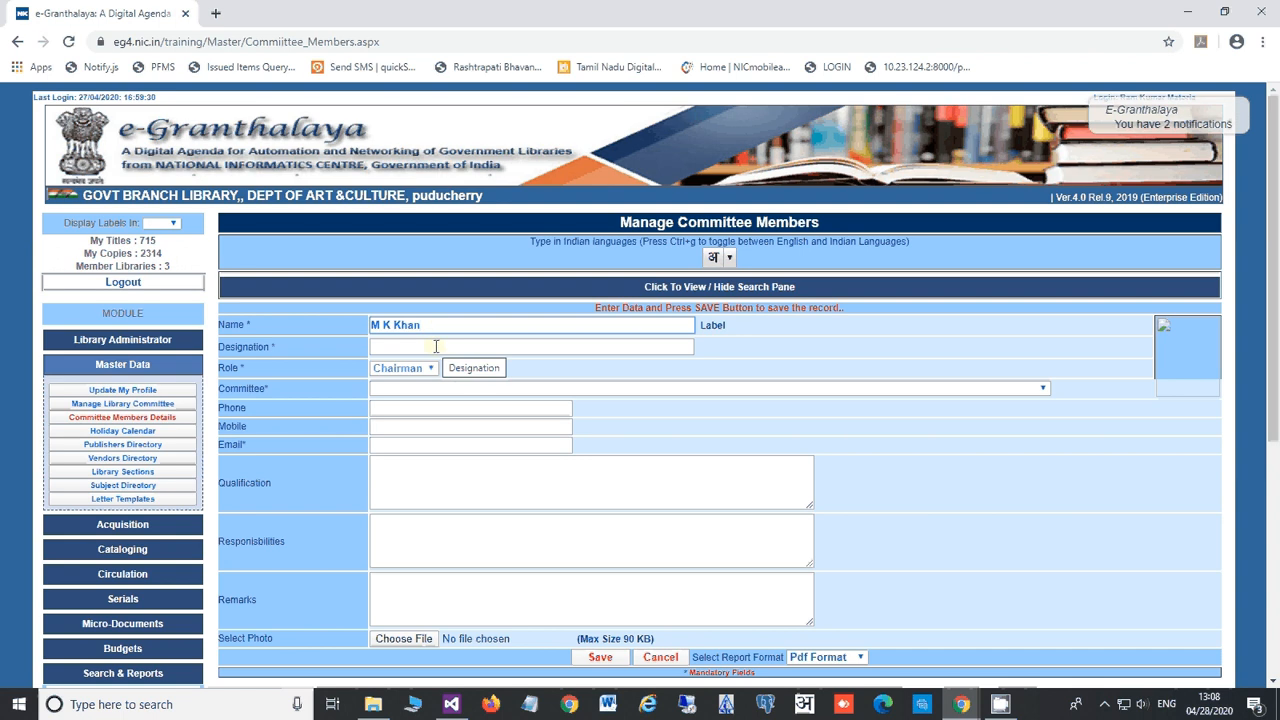
click(436, 346)
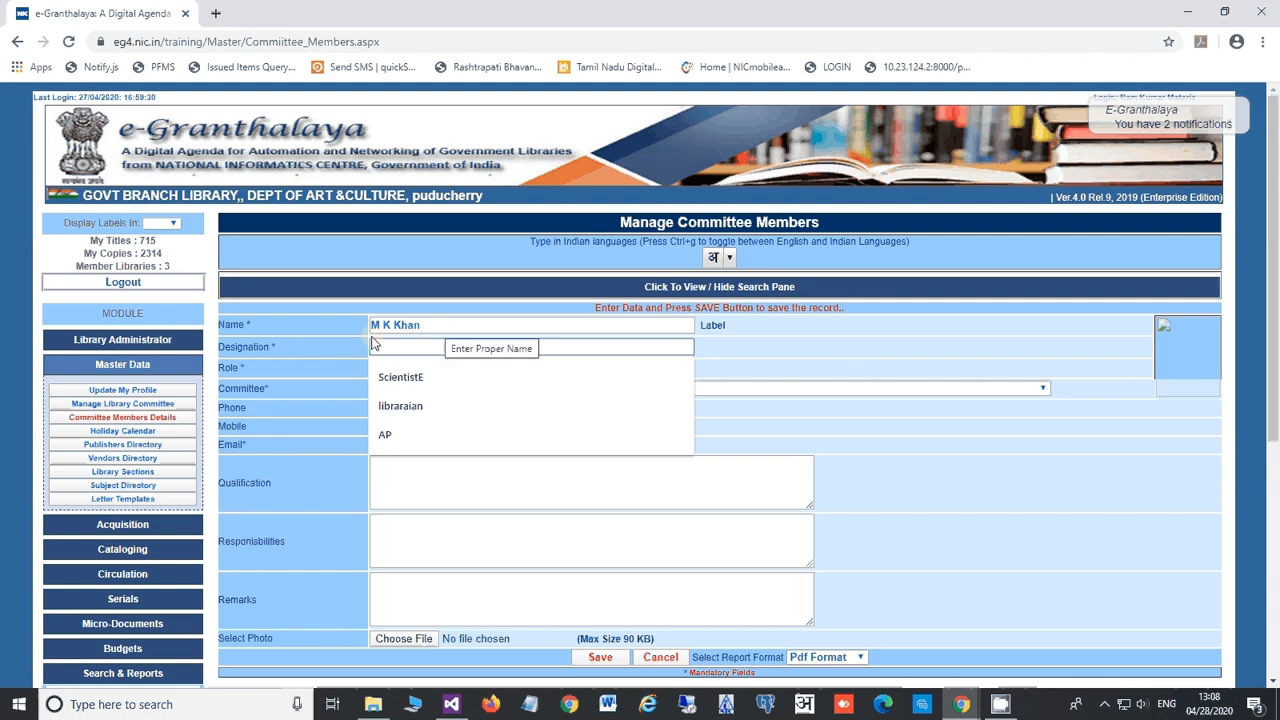
text(S)
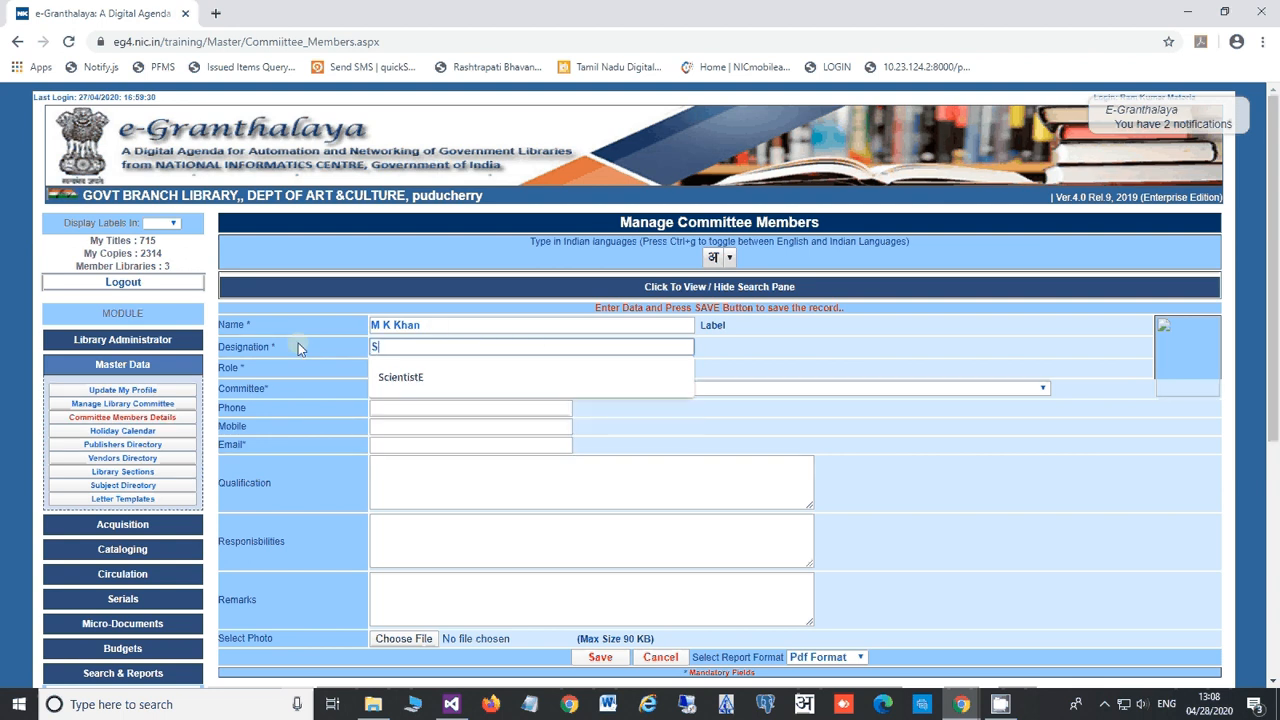
text(cientist G)
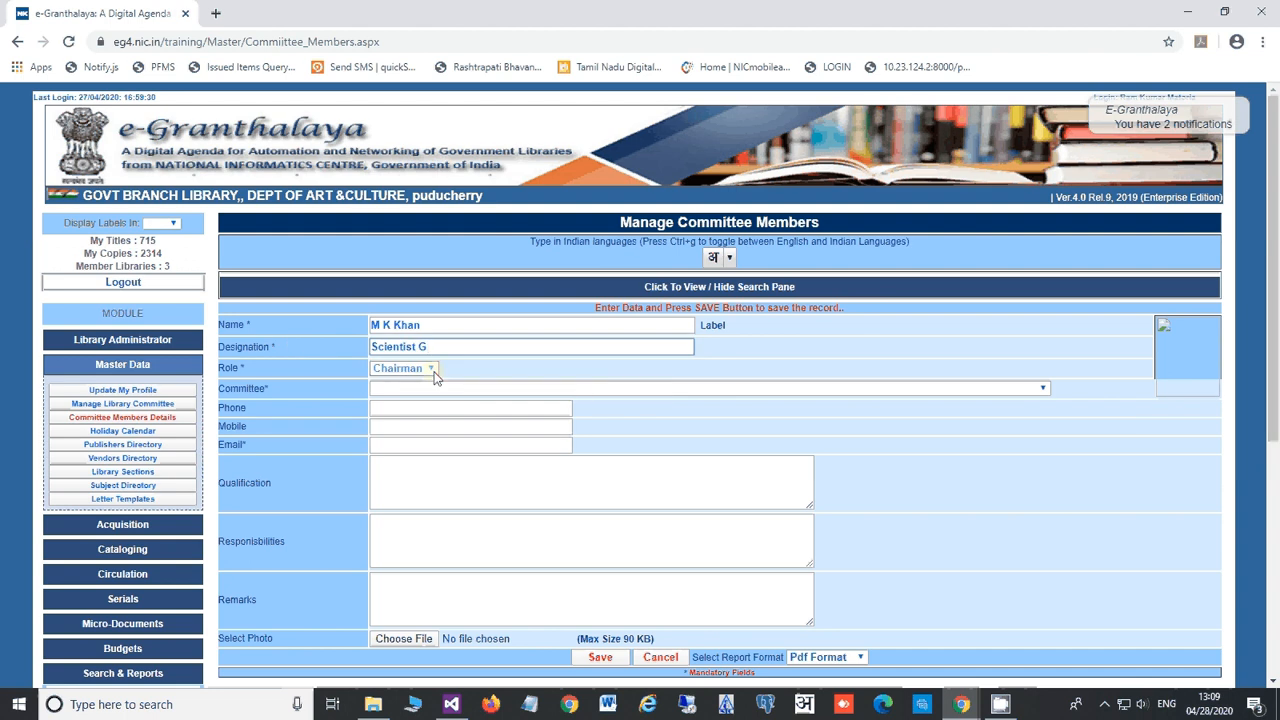
click(433, 372)
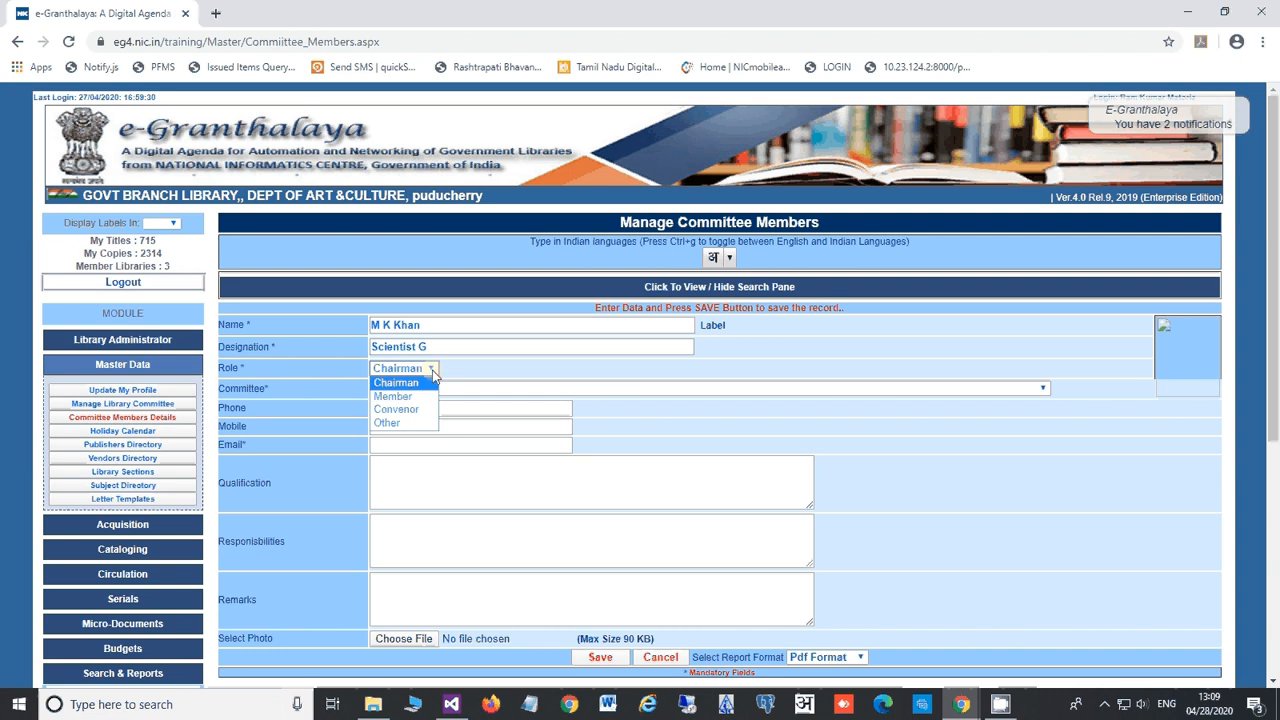
click(486, 374)
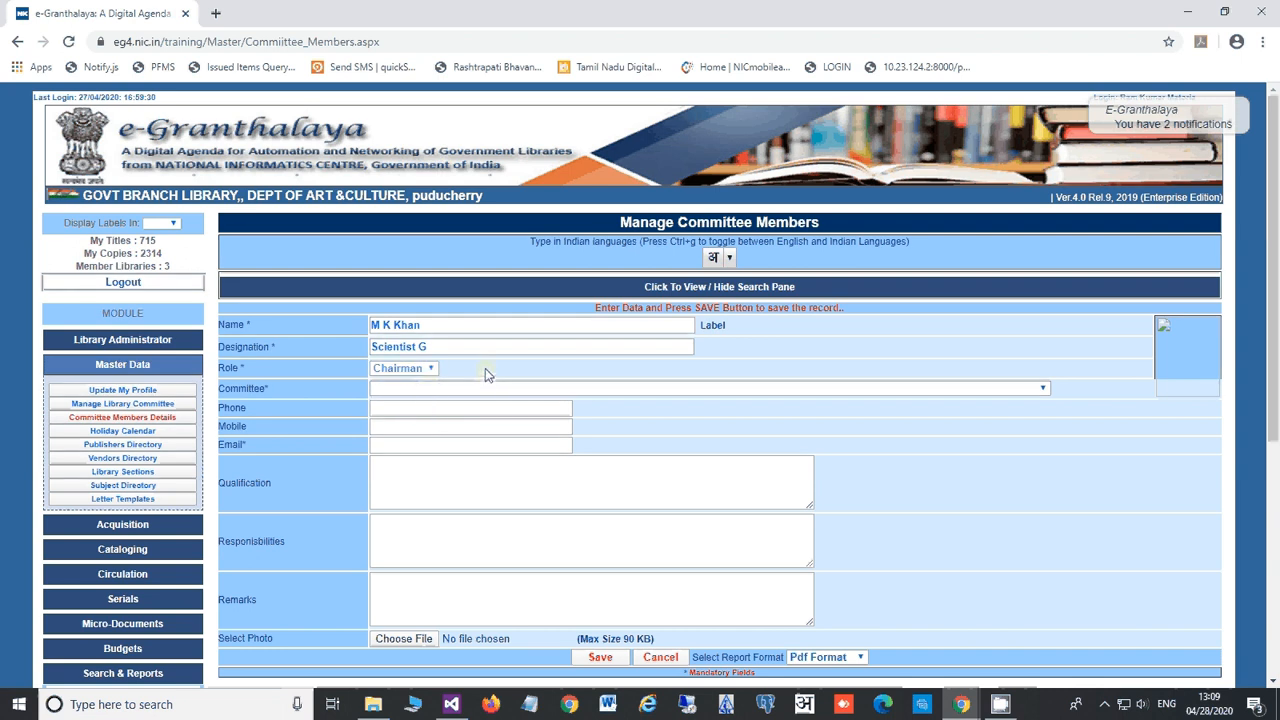
click(423, 390)
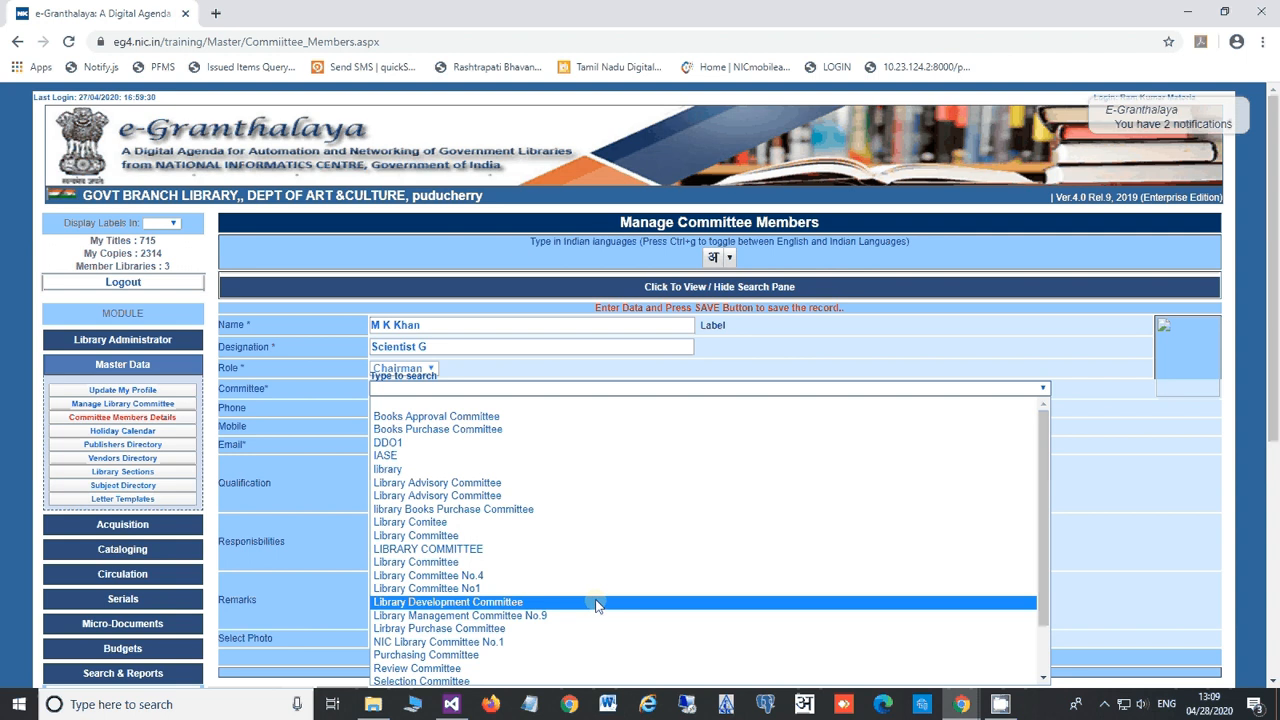
click(494, 416)
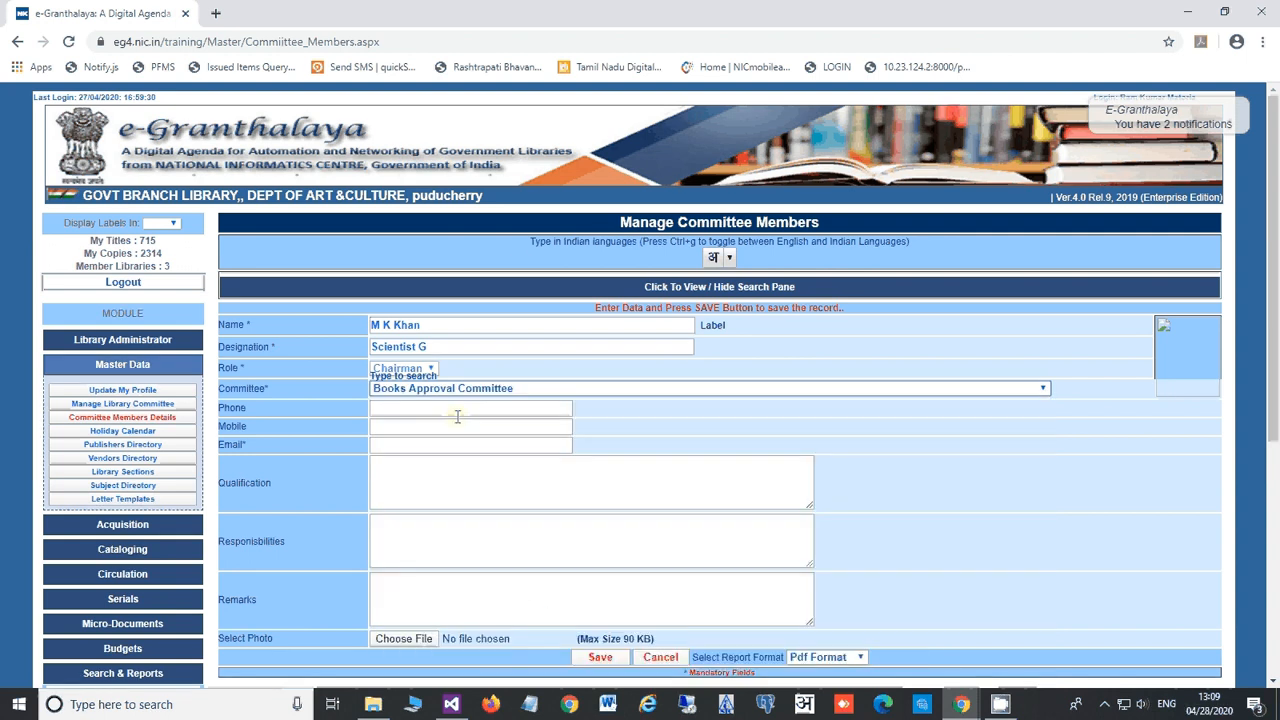
Step: Fill the member's e-mail from suggestions, save the record, and go to the Holiday Calendar
click(401, 407)
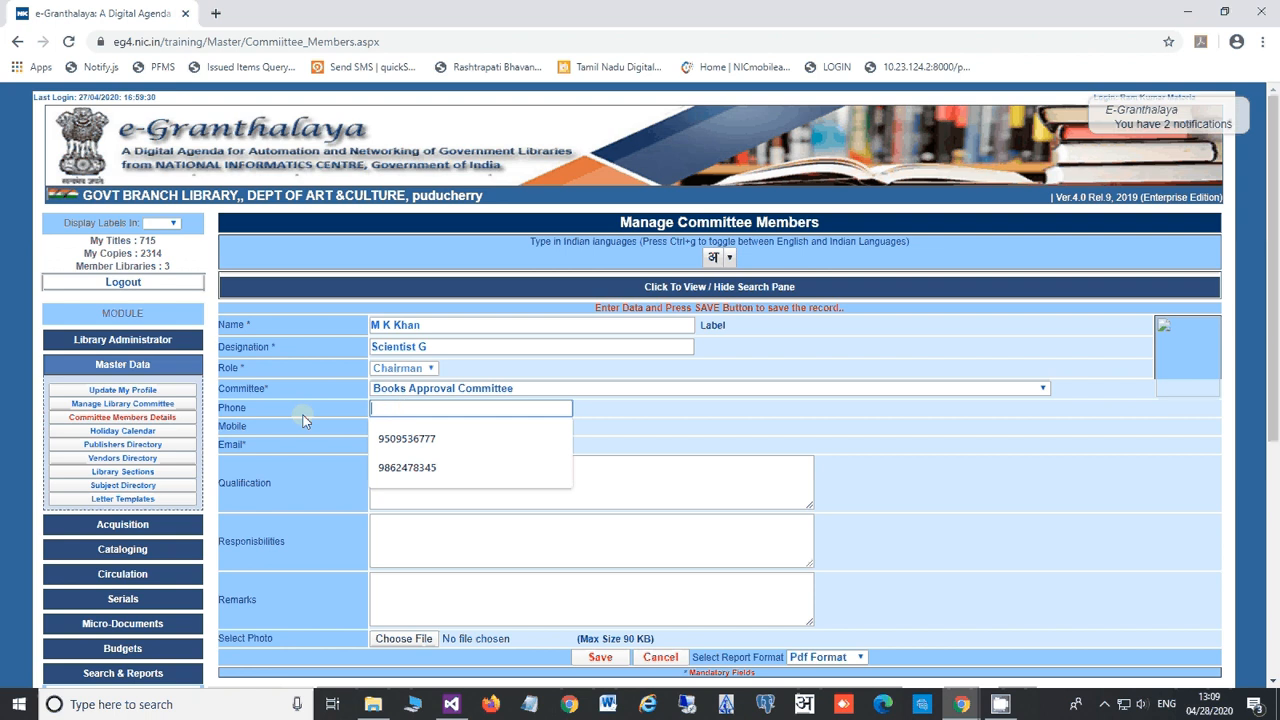
click(380, 426)
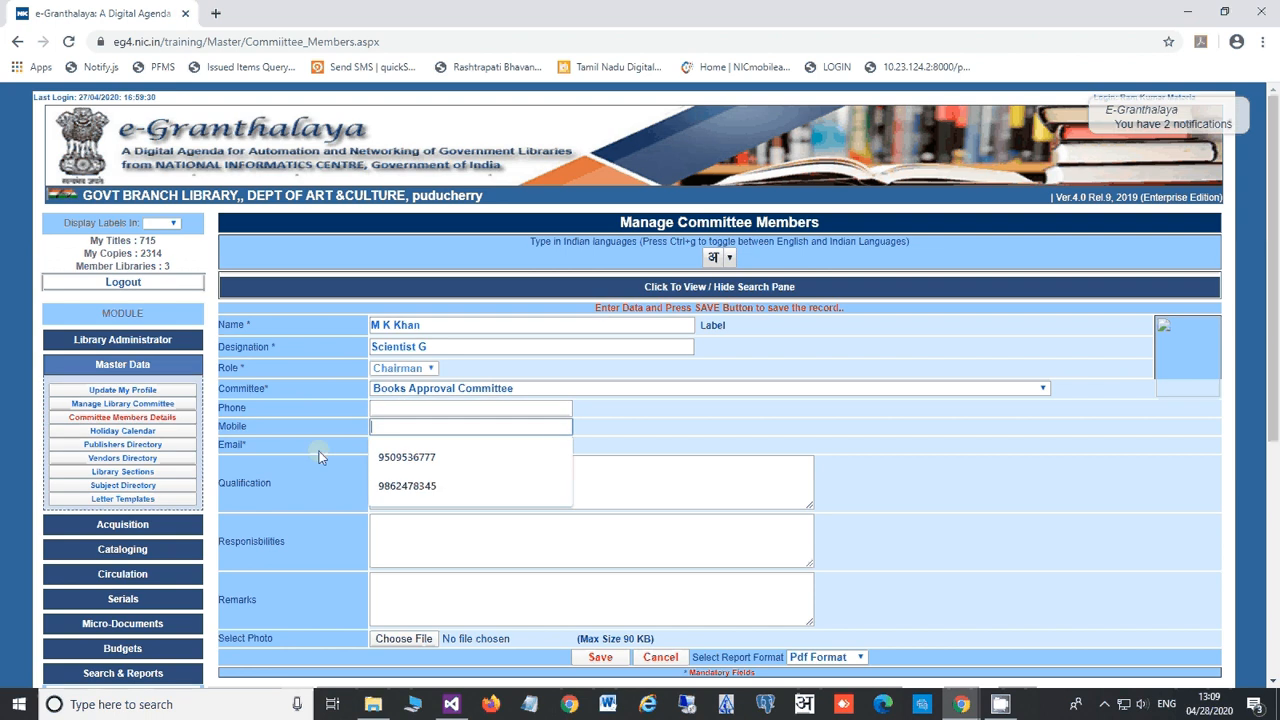
click(400, 445)
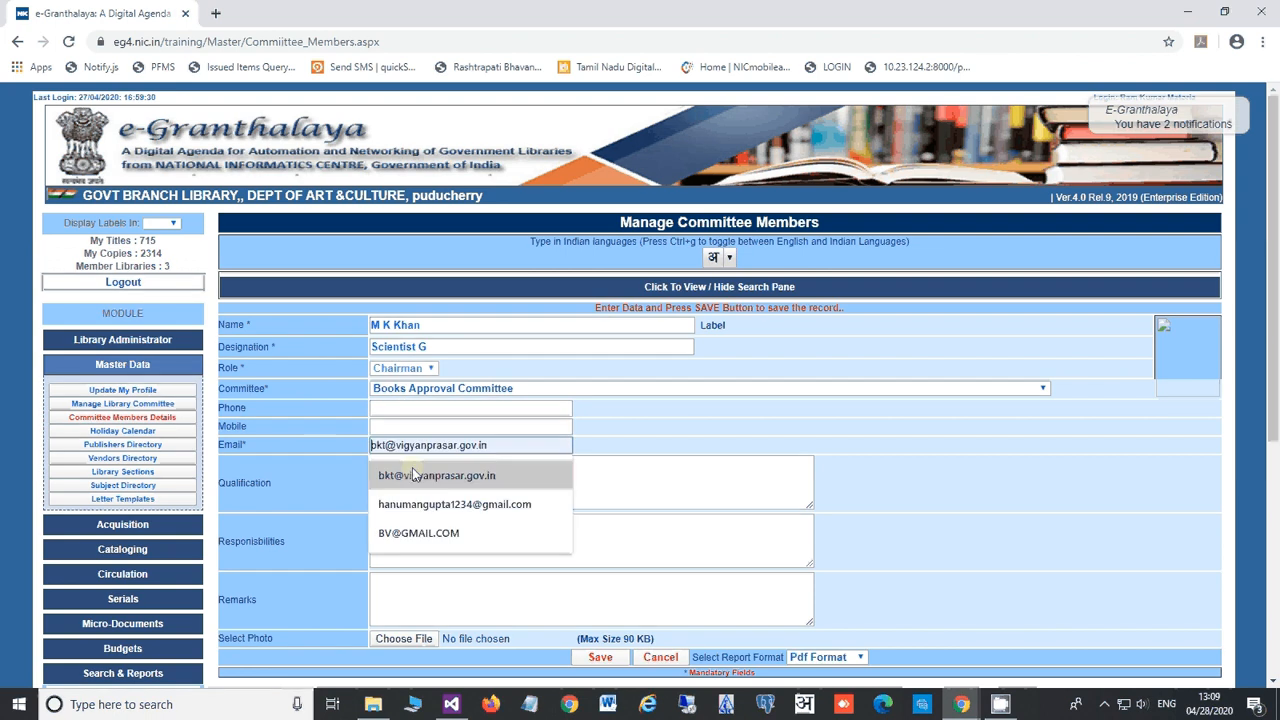
click(413, 474)
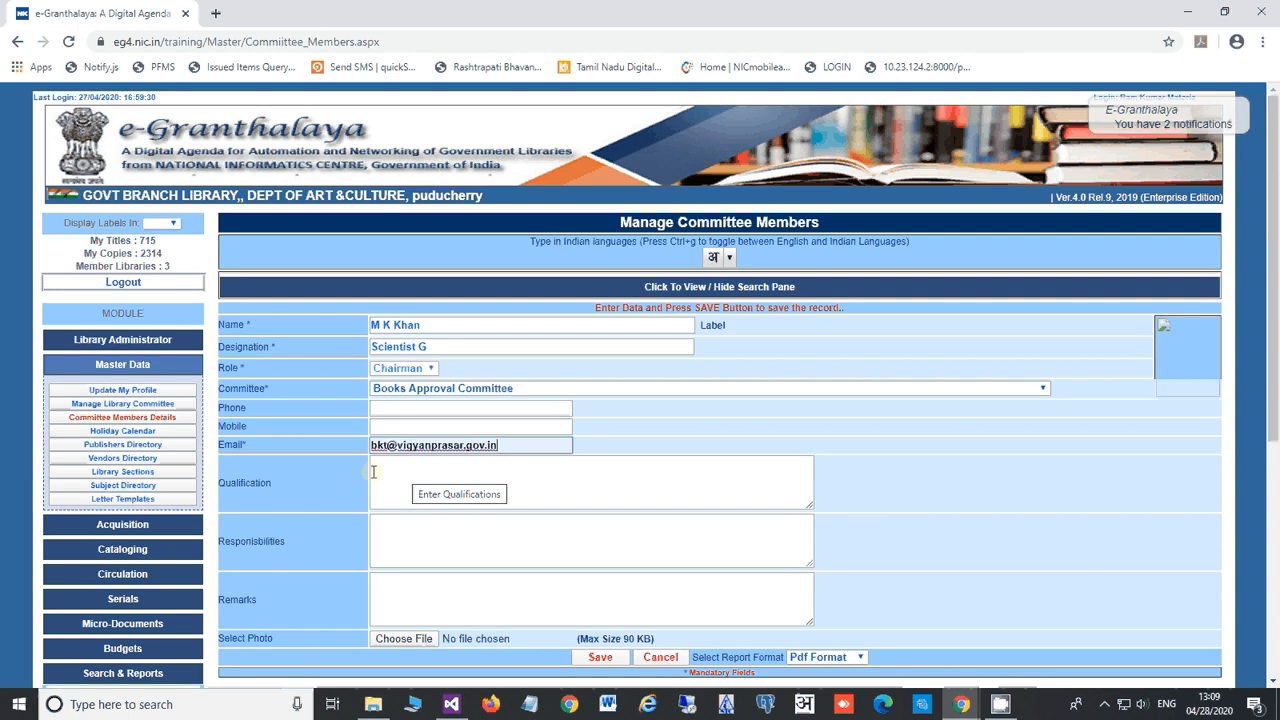
click(324, 472)
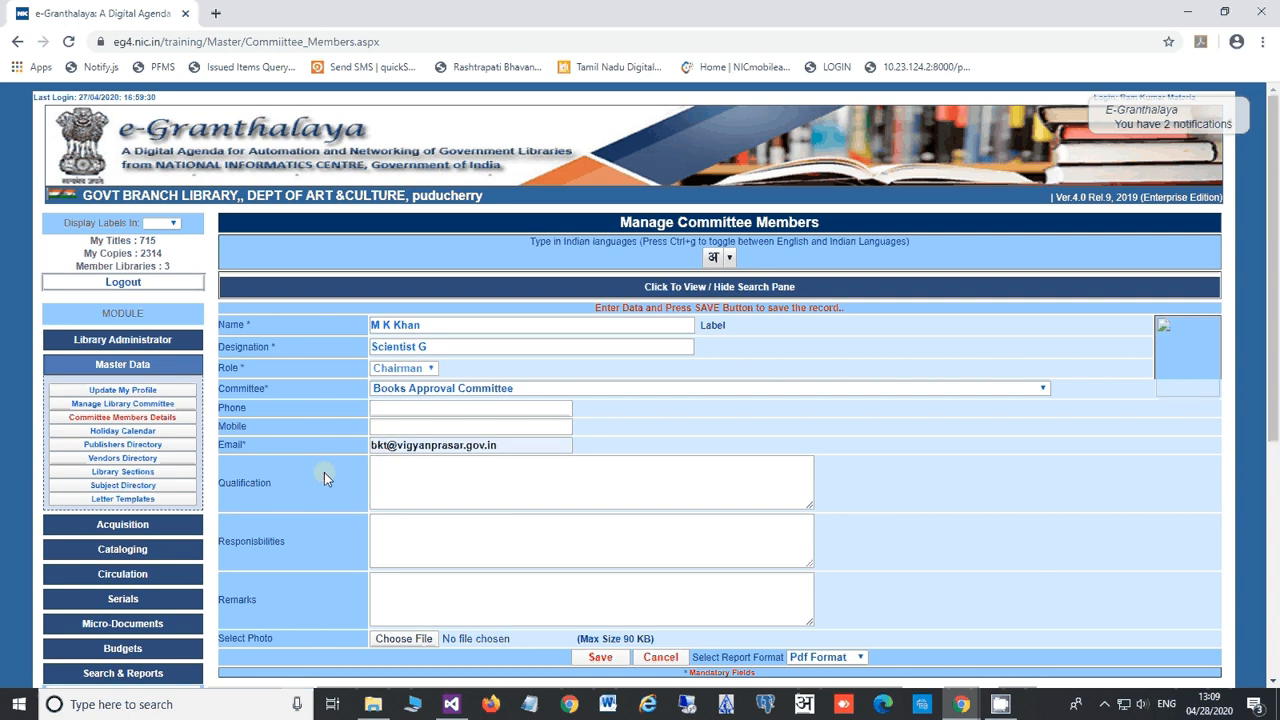
click(439, 469)
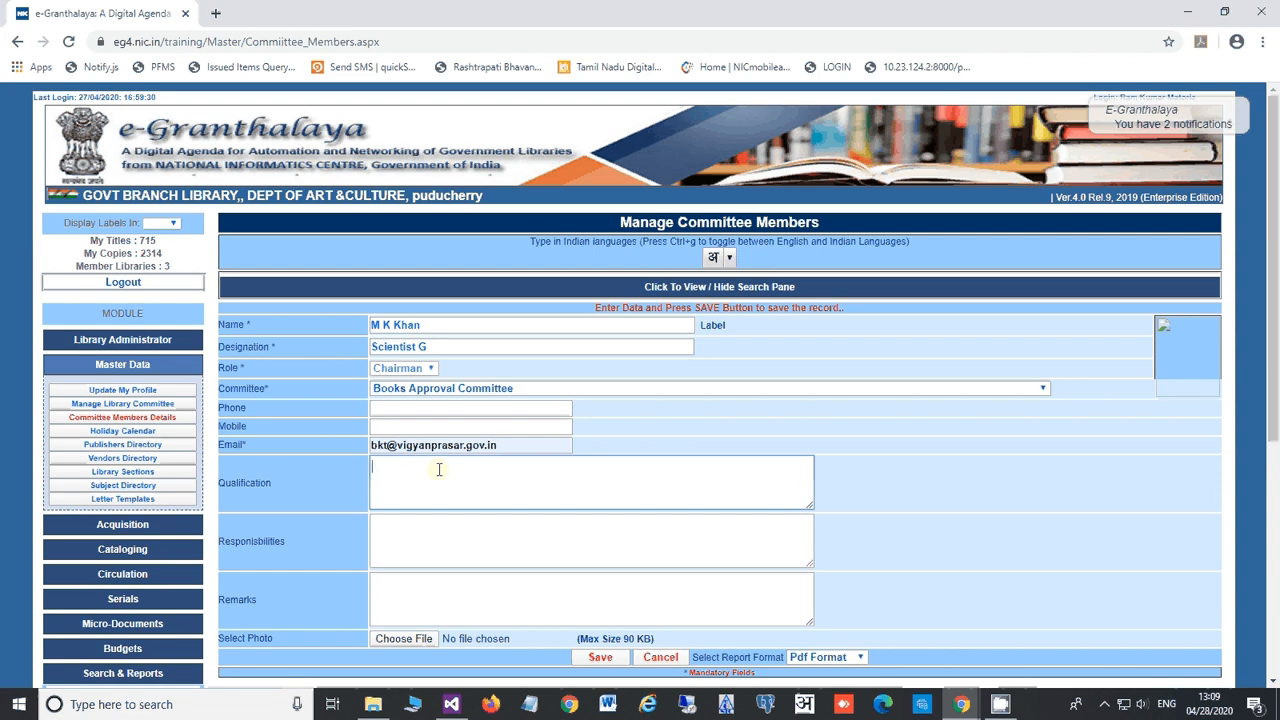
click(423, 528)
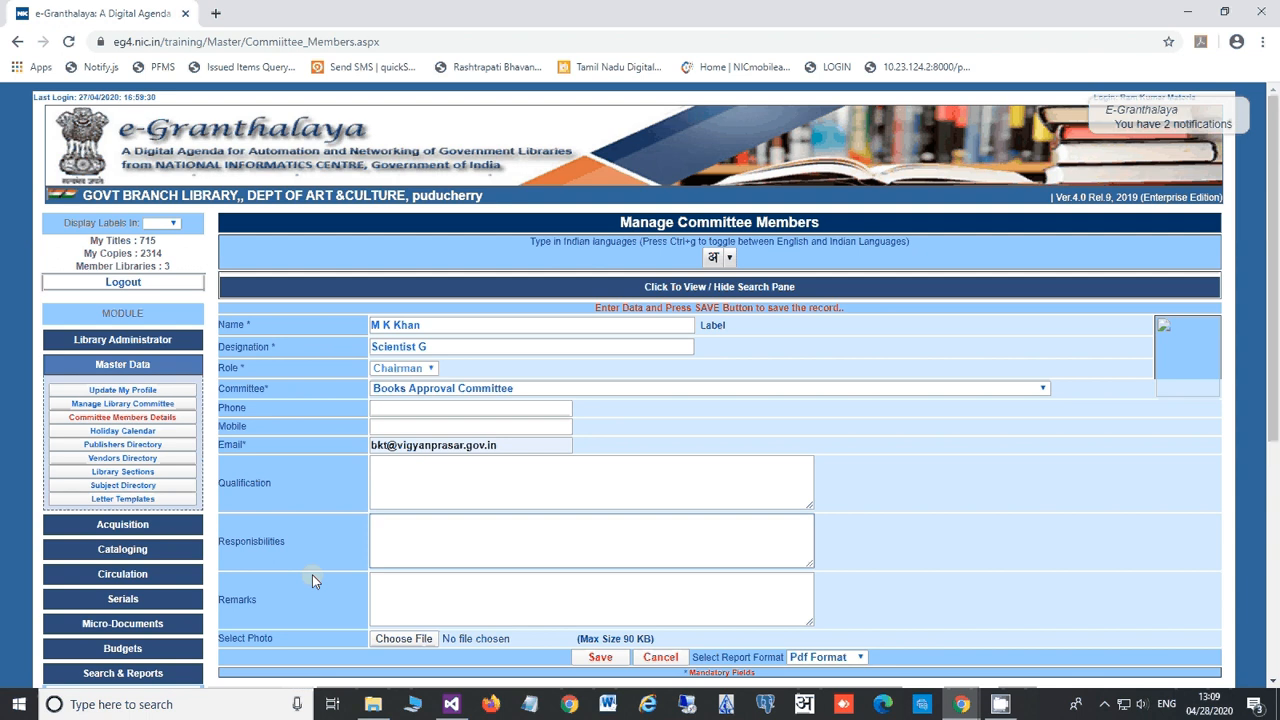
scroll(312, 574, down, 3)
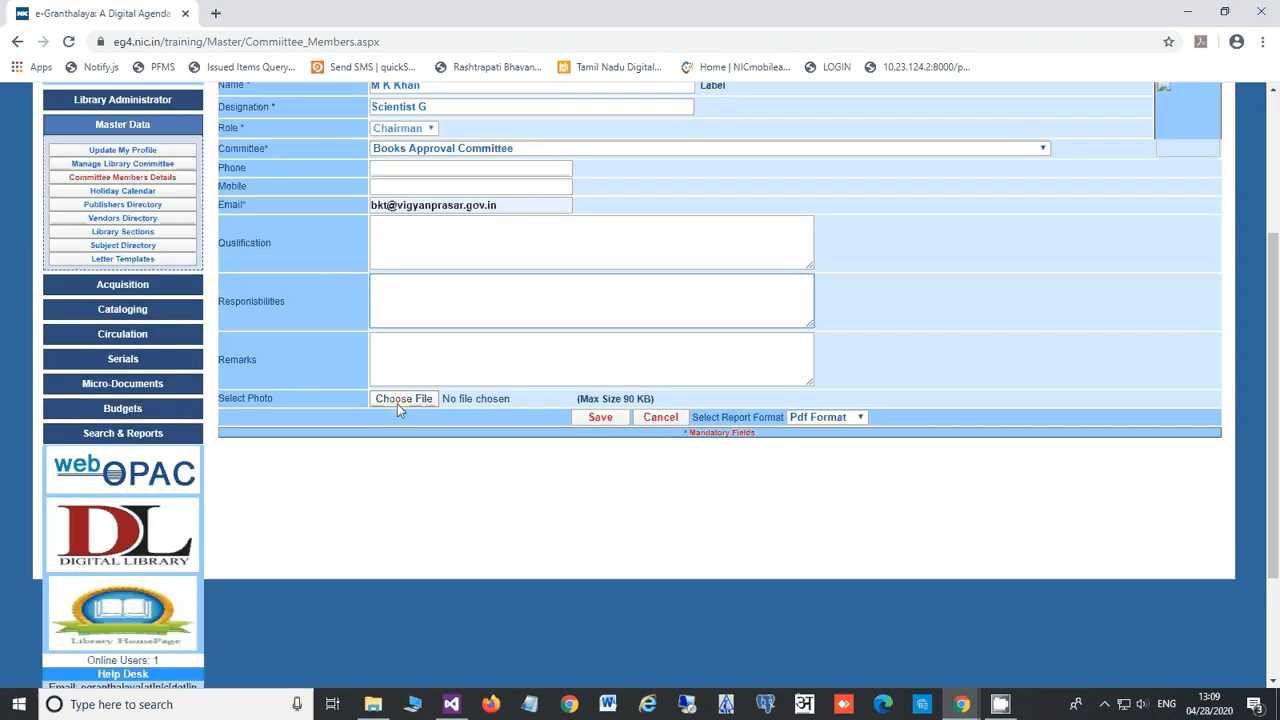
click(590, 420)
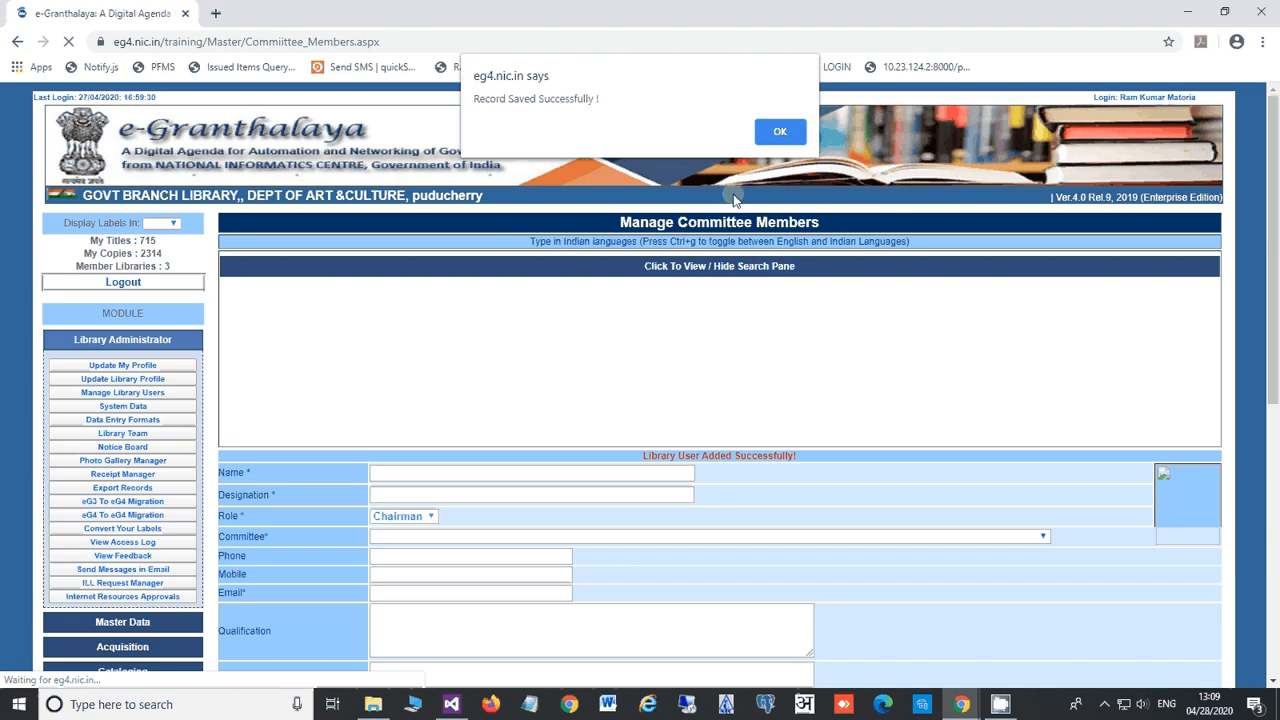
click(778, 131)
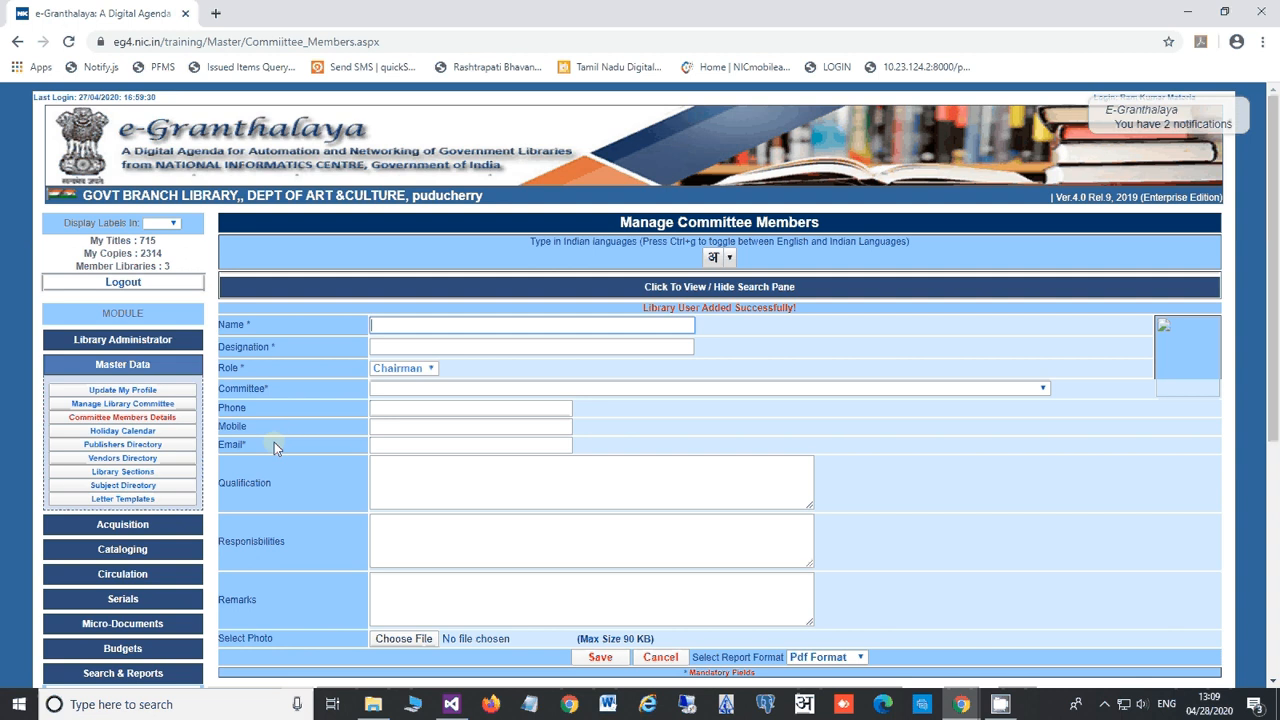
click(114, 434)
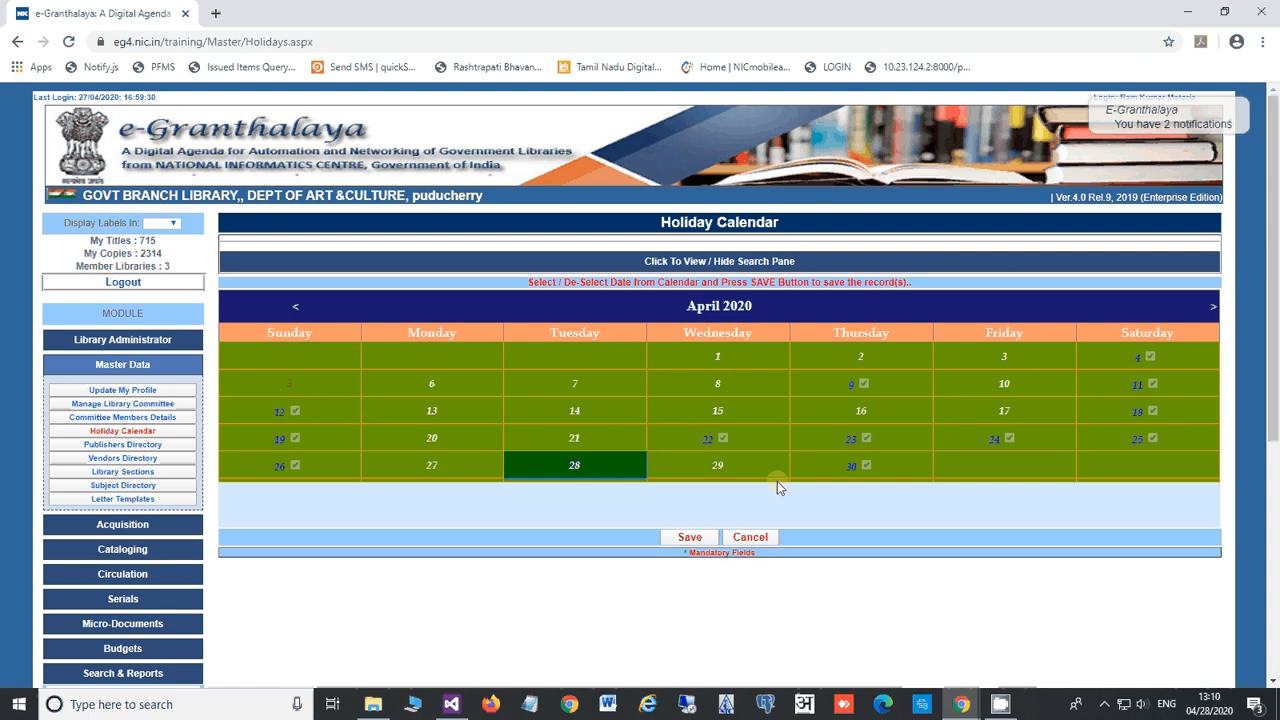
Step: Advance the holiday calendar from April to May 2020
click(1213, 310)
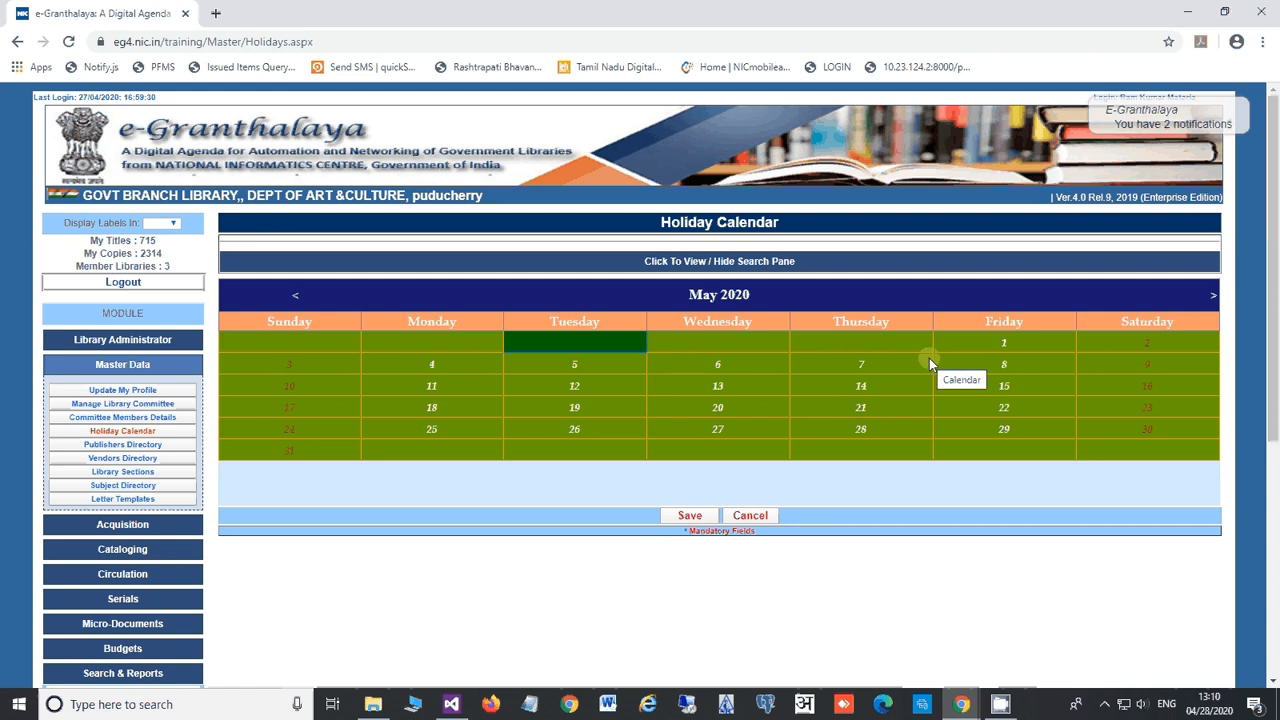
Step: Mark May 21 and Saturdays 2, 9, 16, 23 and 30 as holidays and save
click(860, 411)
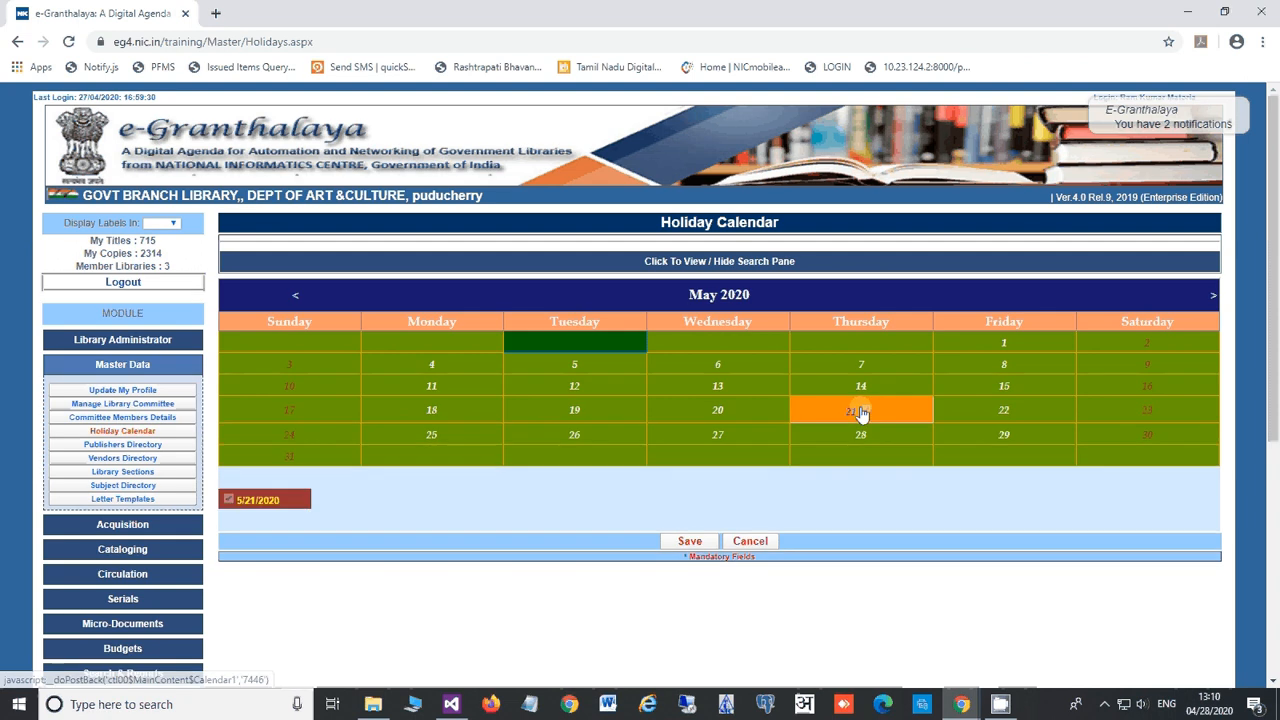
click(1149, 412)
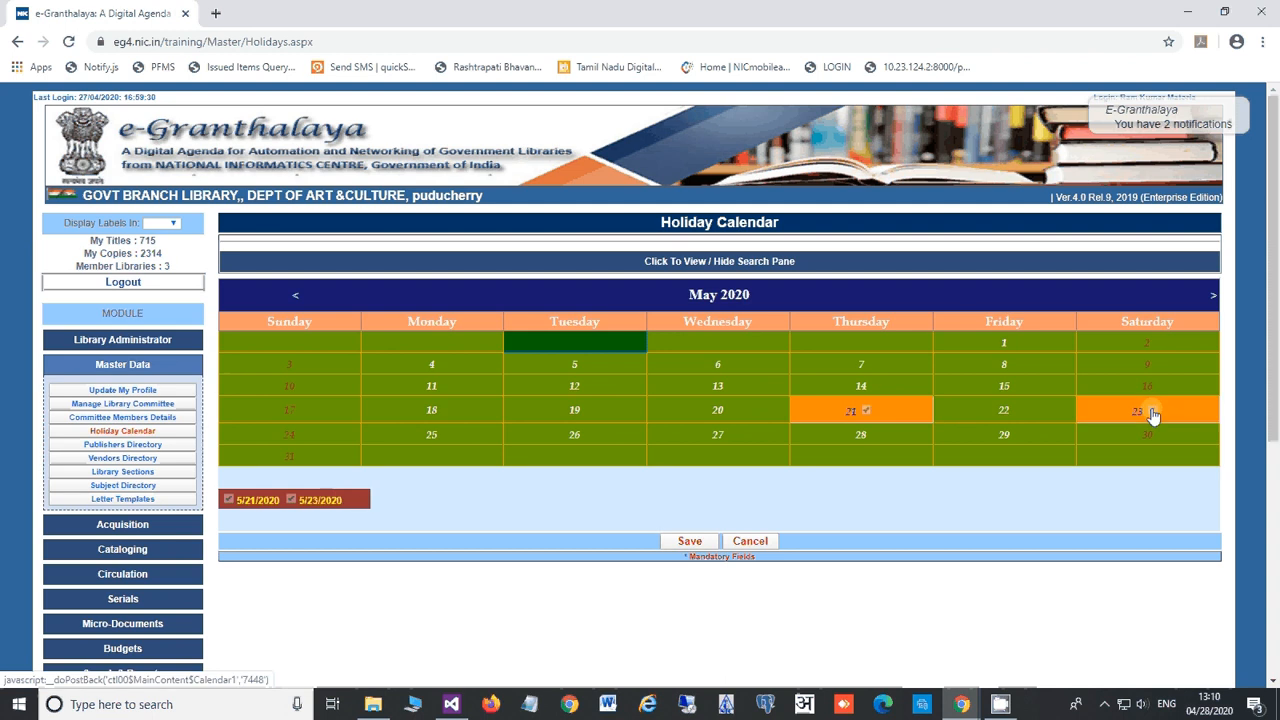
click(1149, 390)
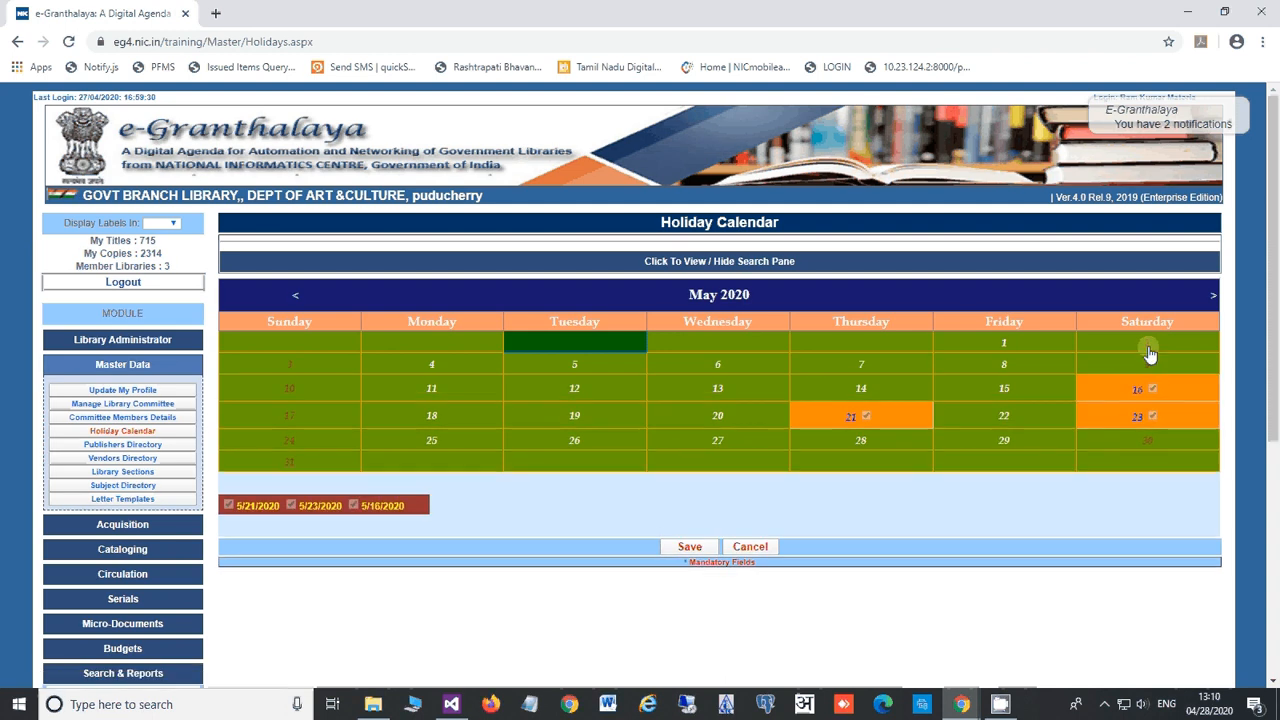
click(1149, 345)
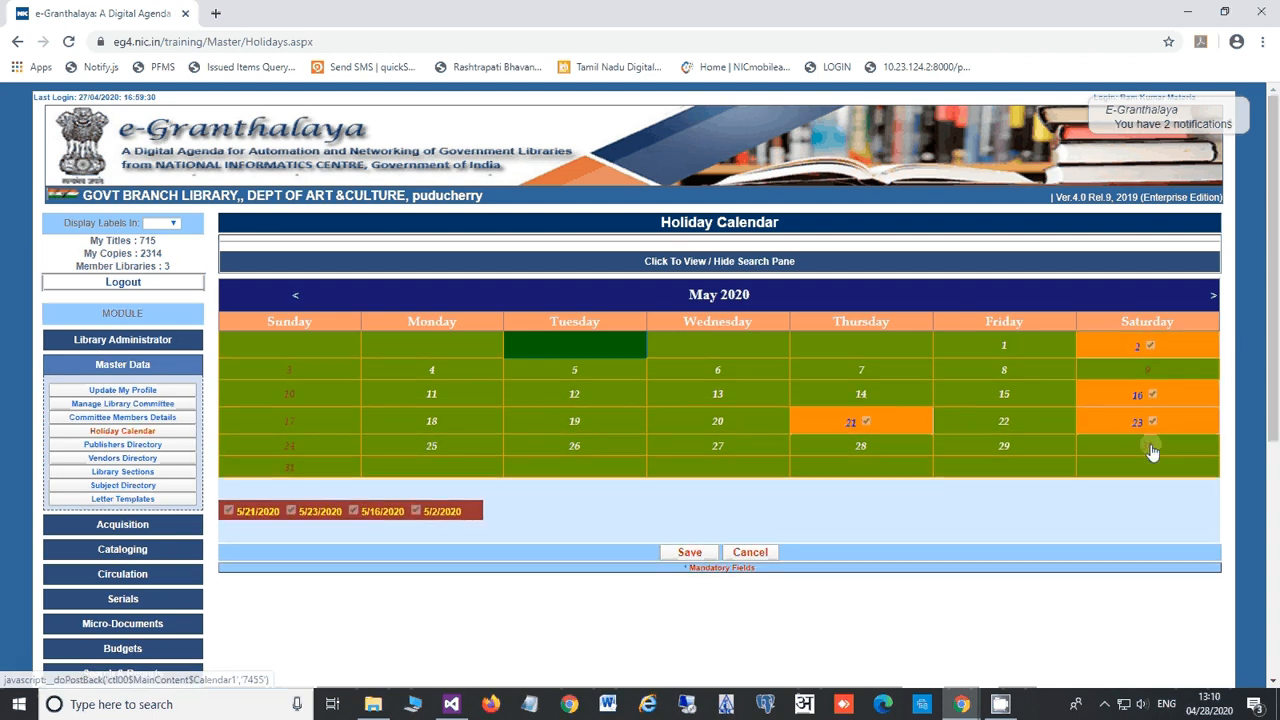
click(1150, 451)
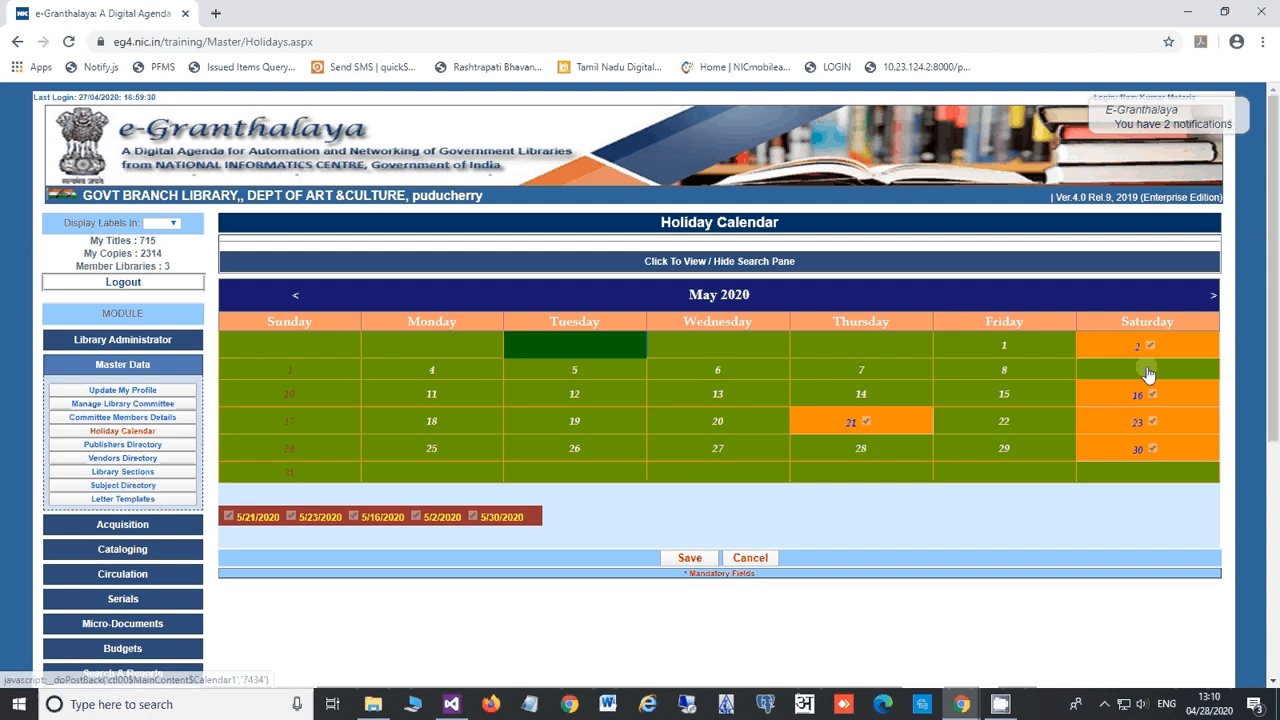
click(1146, 370)
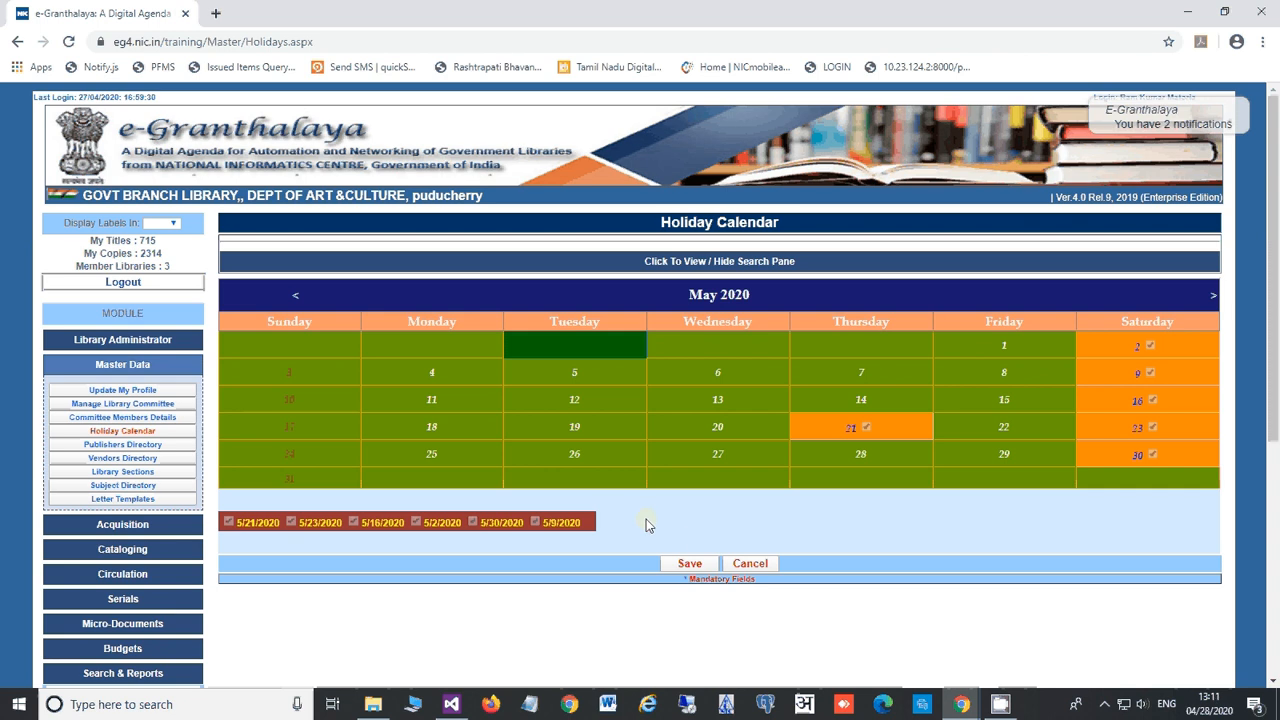
click(692, 564)
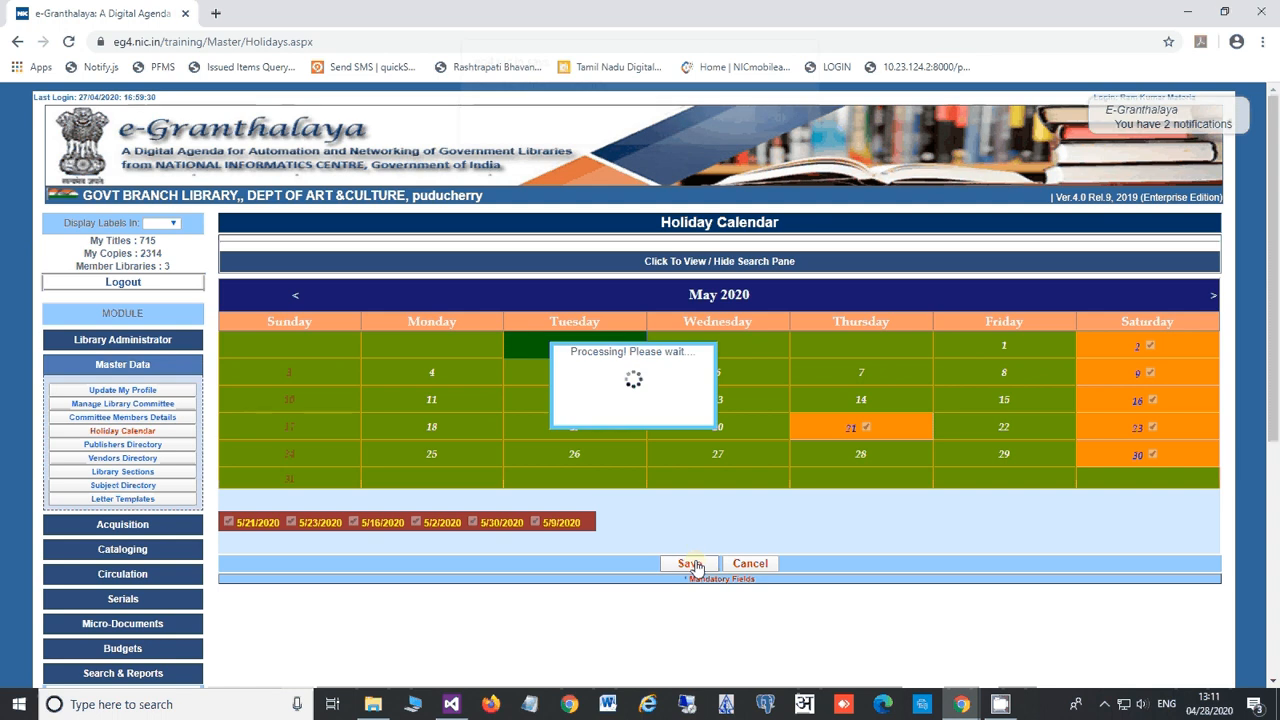
click(774, 131)
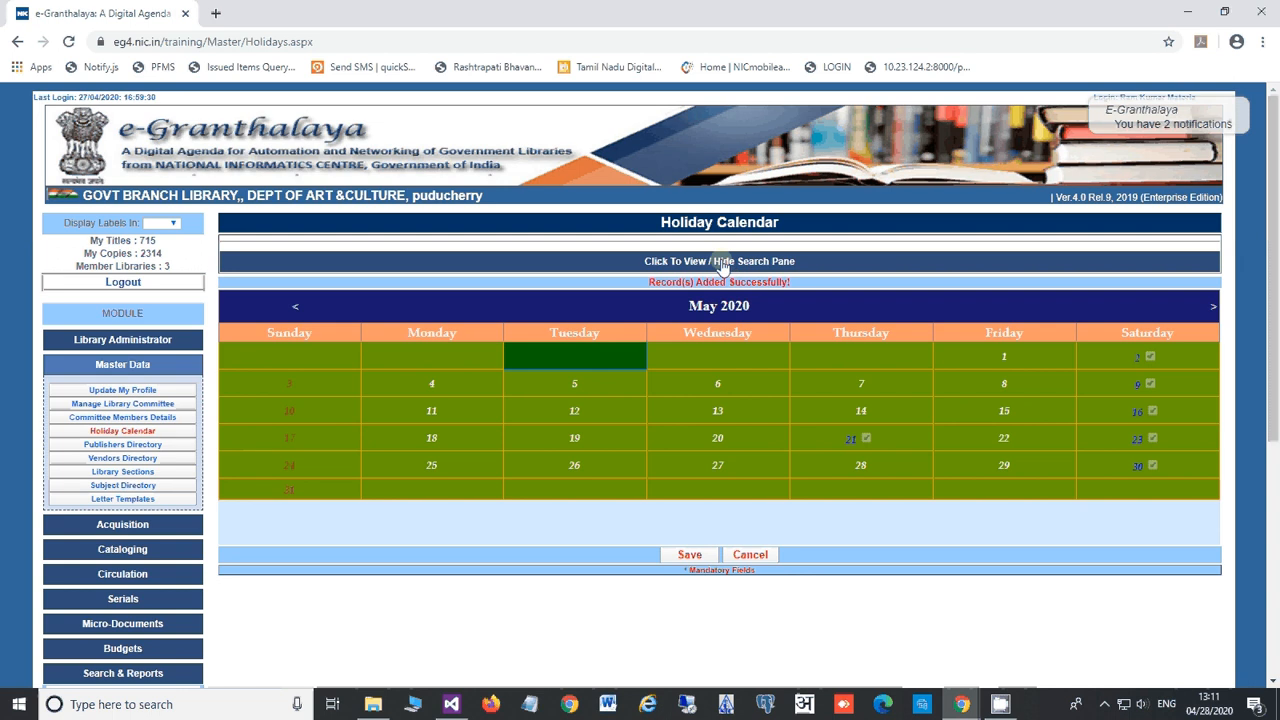
Step: Display the 2020 holiday records table, scroll through it, and check the Select YEAR options
click(722, 266)
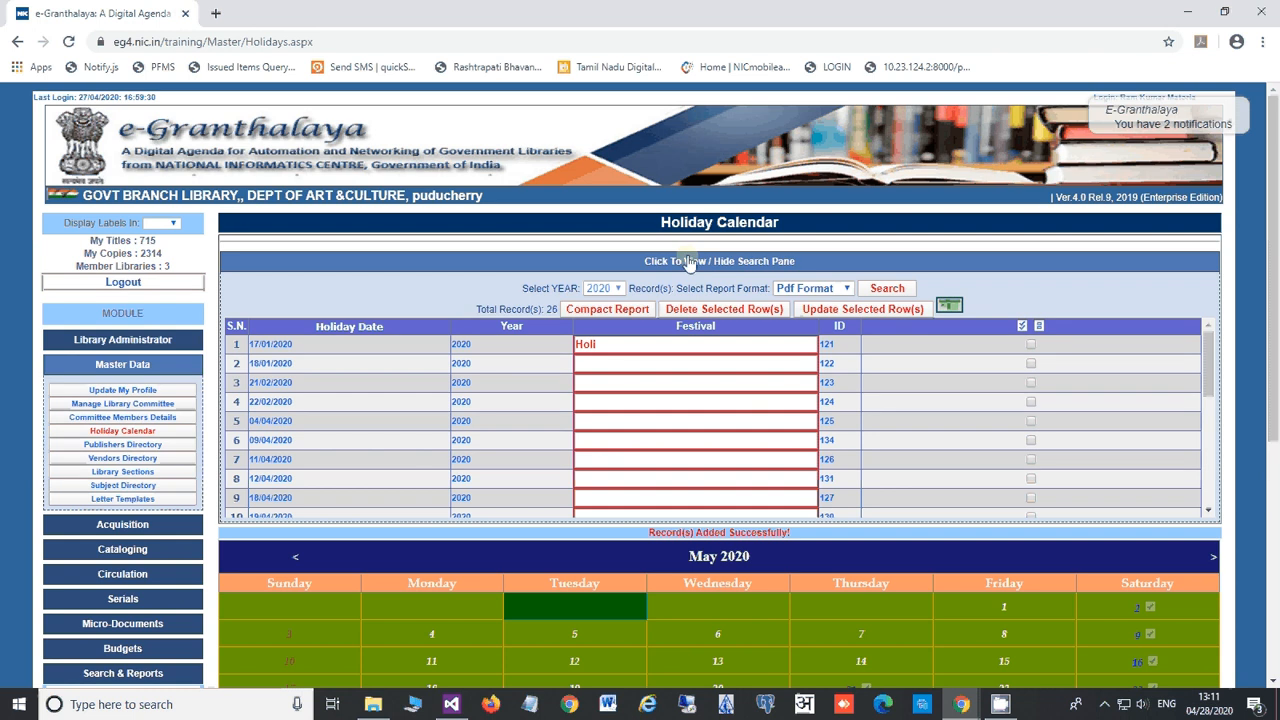
click(689, 262)
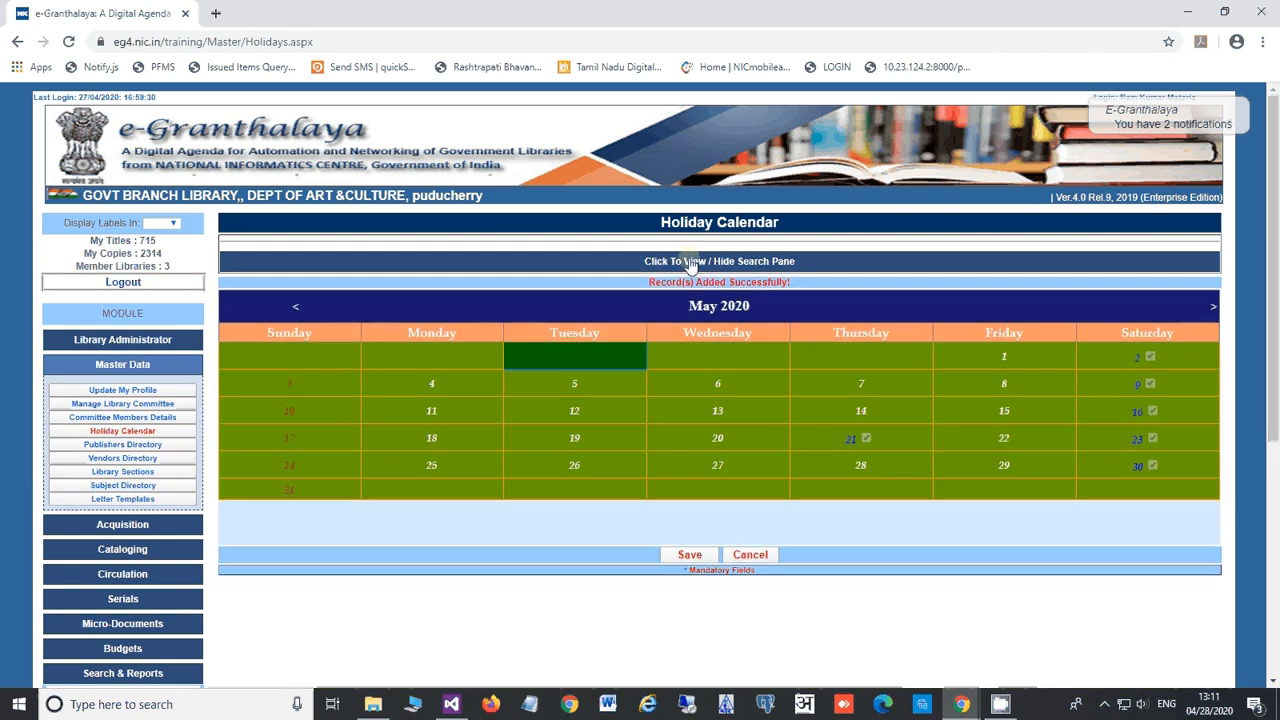
click(689, 262)
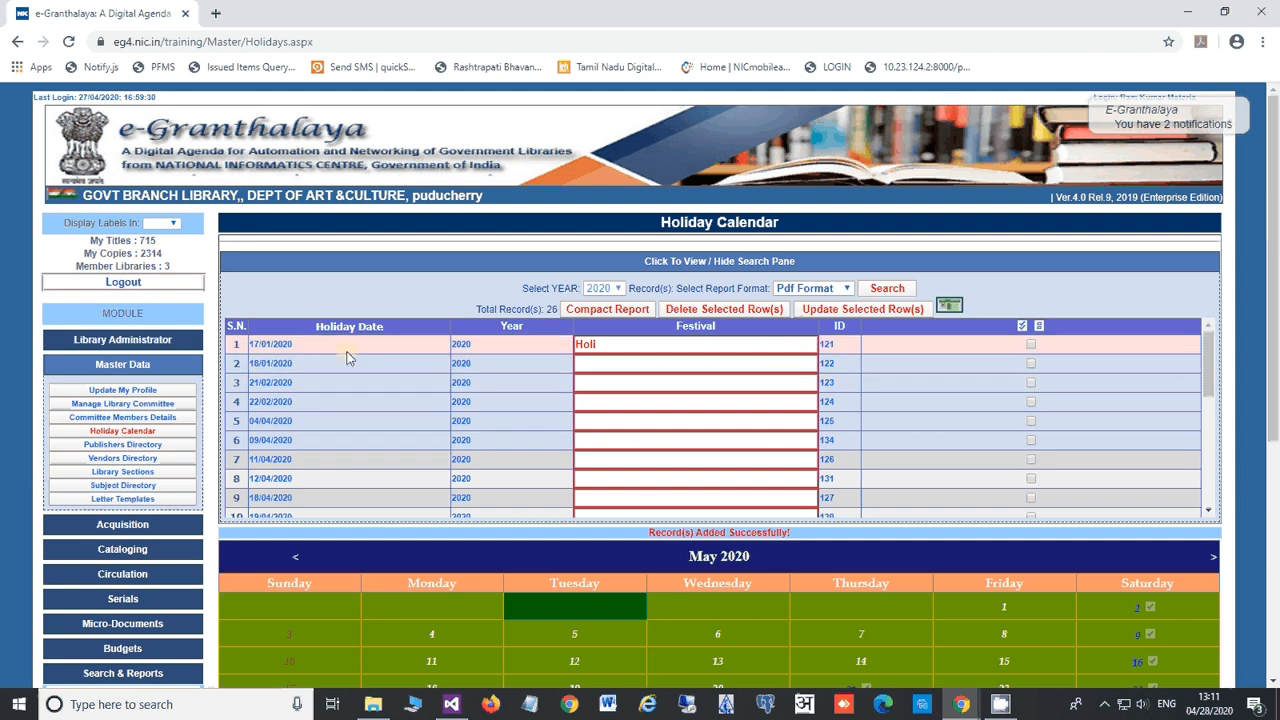
scroll(352, 358, down, 3)
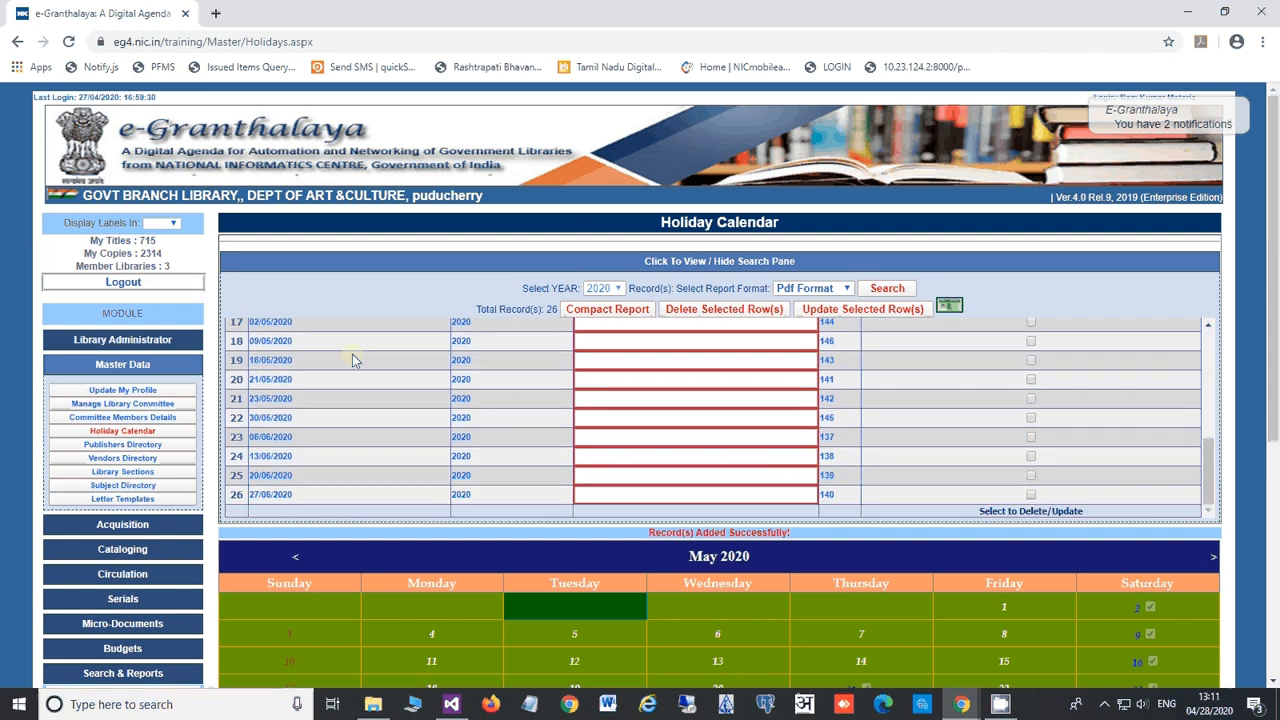
scroll(352, 358, up, 3)
click(618, 288)
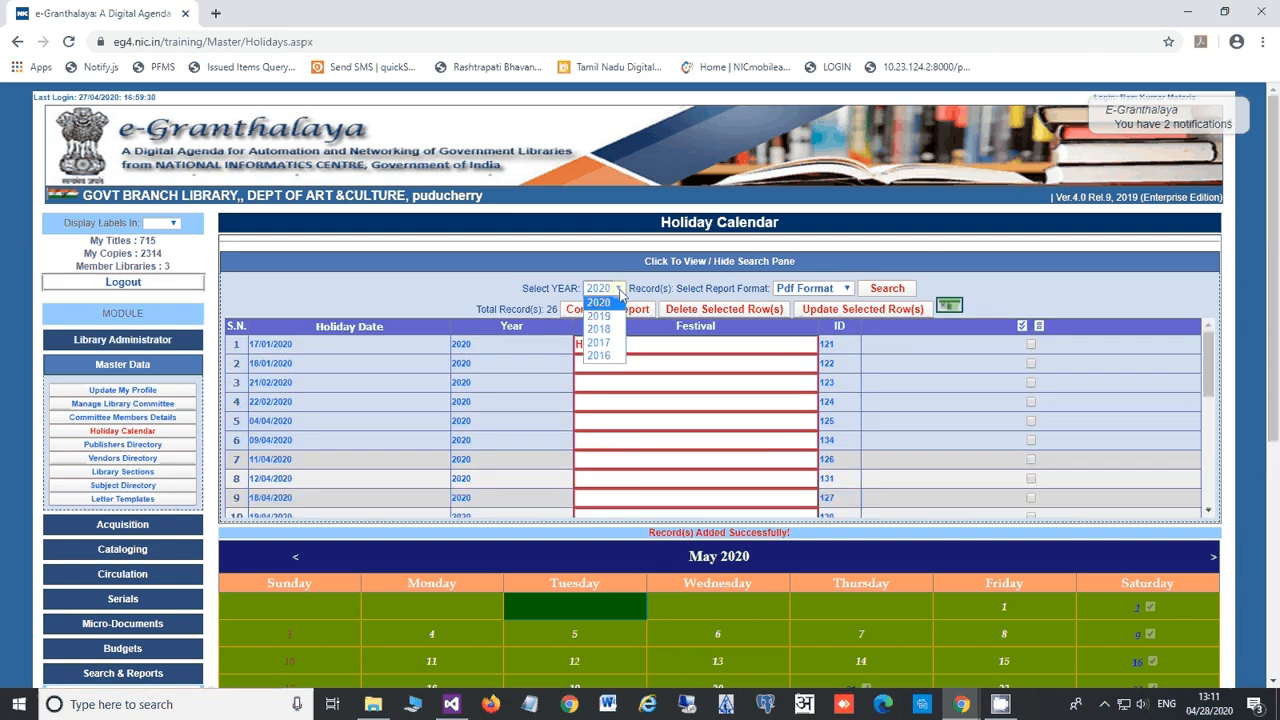
Step: Keep 2020 as the year and enter 'Corona Lockdown' as the festival in row 2
click(546, 286)
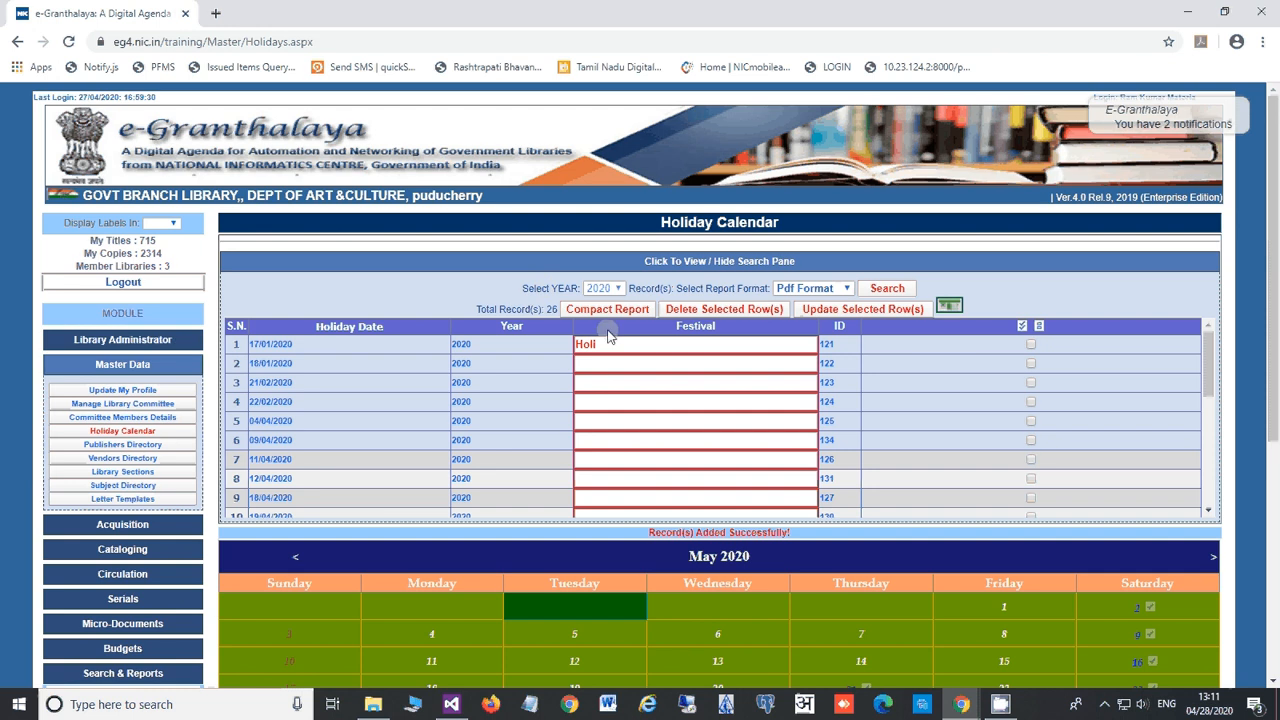
click(633, 363)
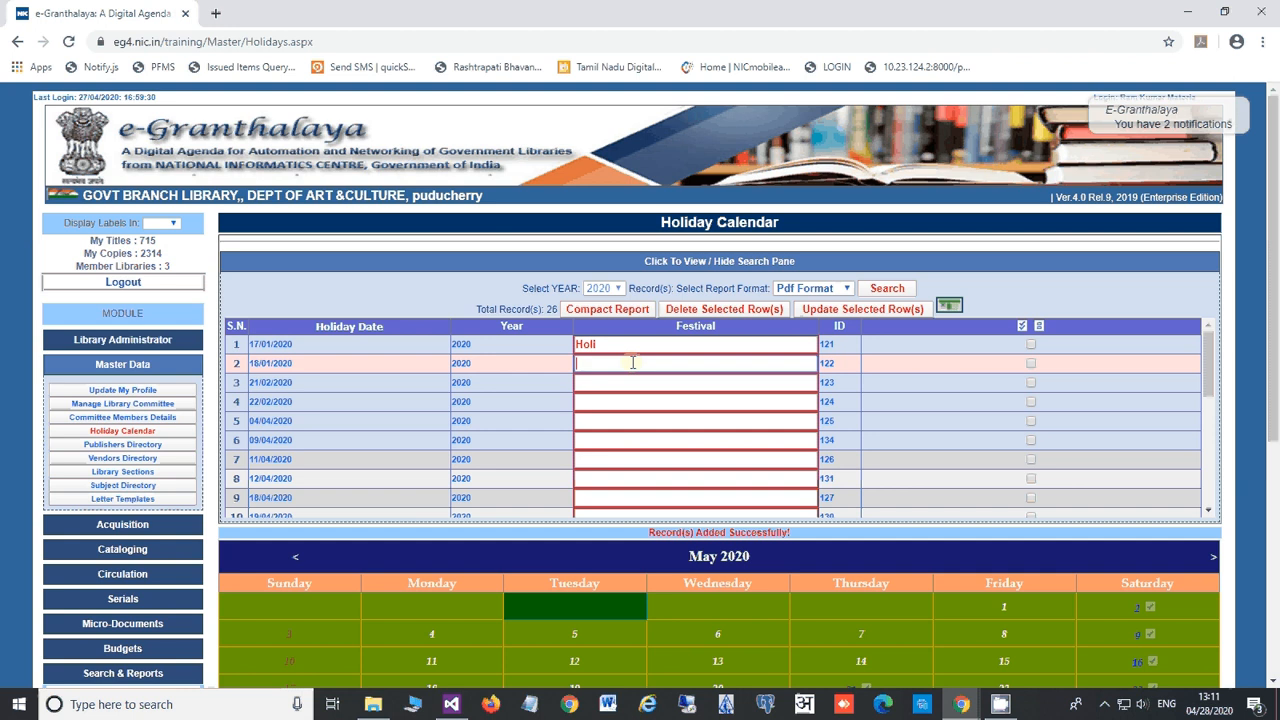
text(Corona)
text(Lockdow)
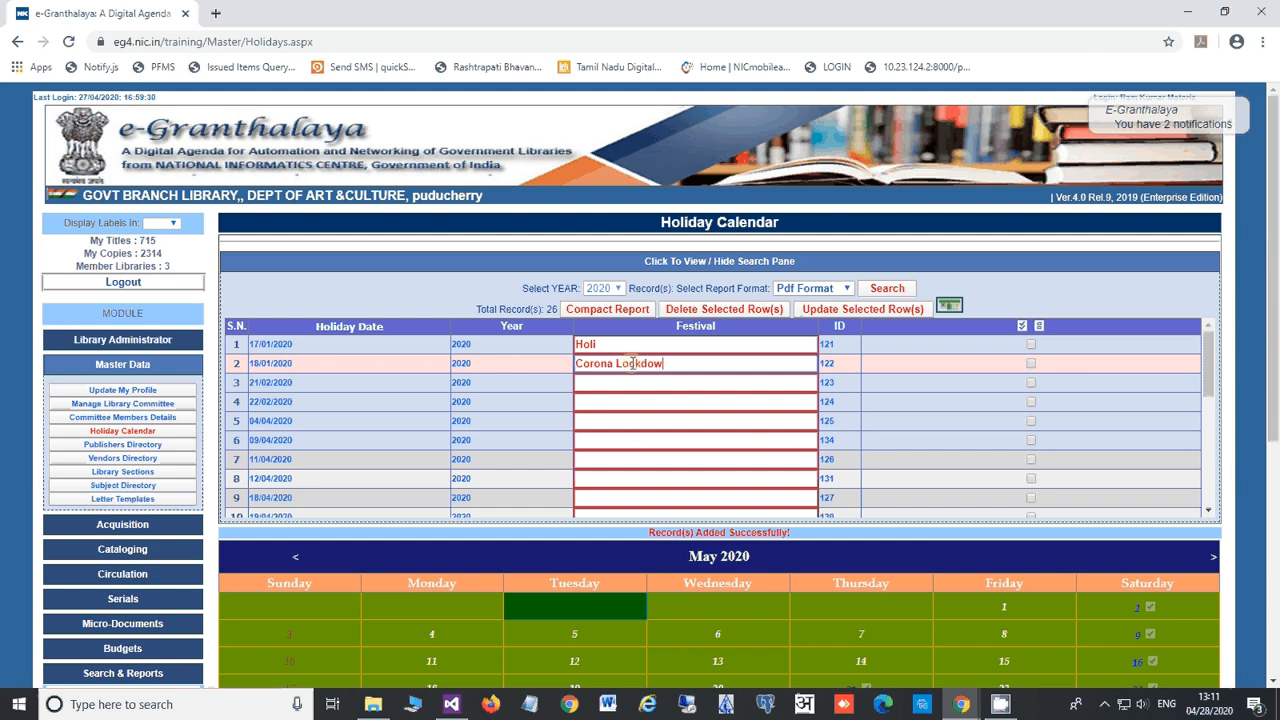
text(n)
drag(692, 365, 572, 367)
key(ctrl+c)
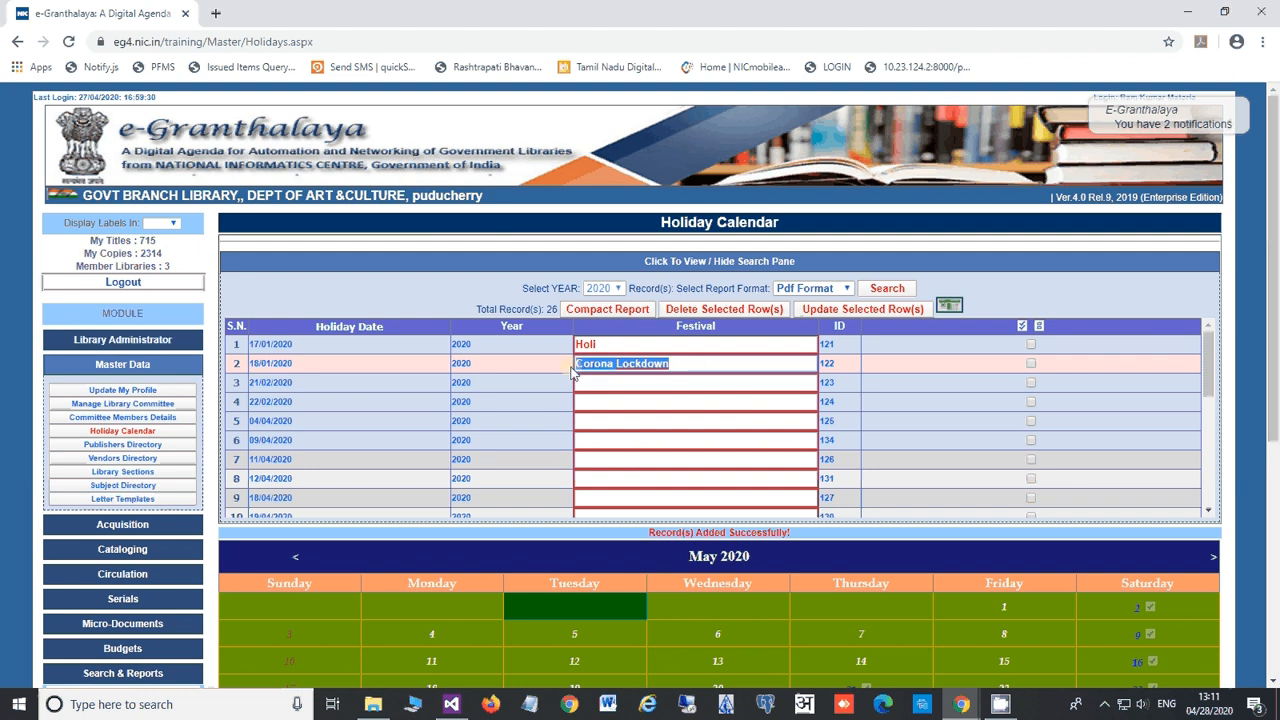
Step: Copy 'Corona Lockdown' into rows 3 and 4, then update all selected holiday rows
click(594, 384)
key(ctrl+v)
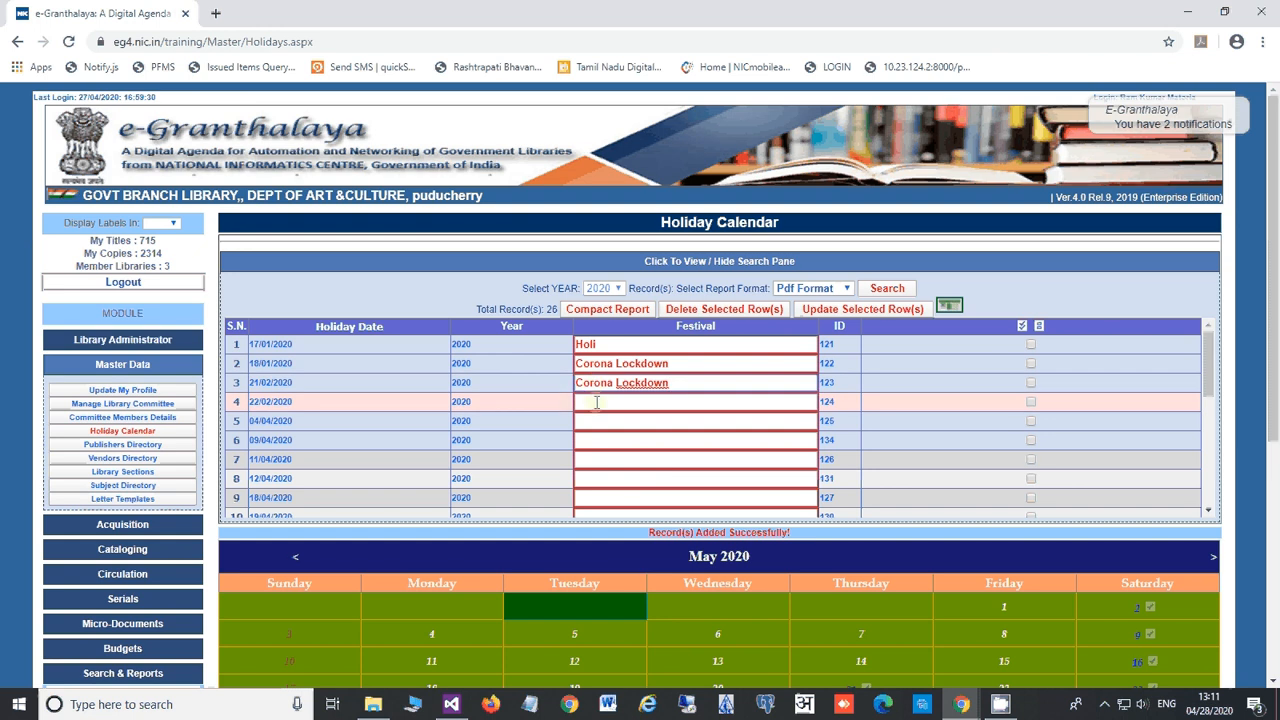
click(594, 403)
key(ctrl+v)
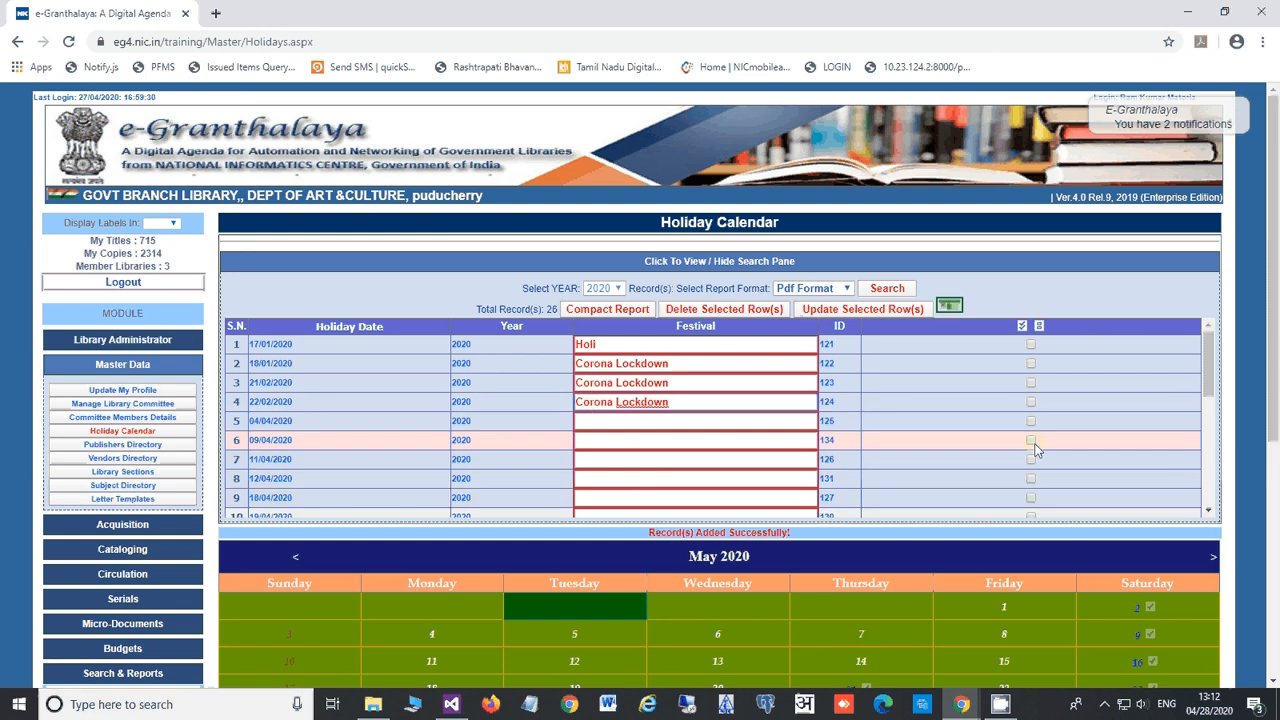
click(1022, 326)
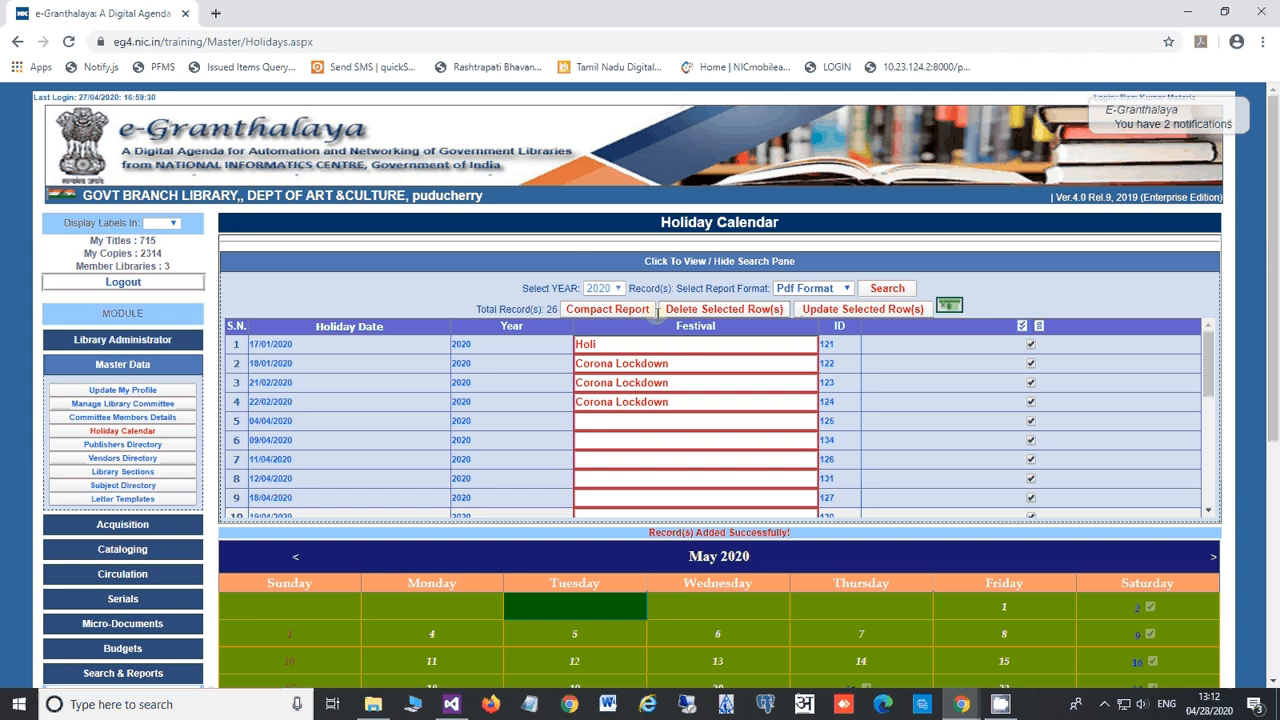
click(839, 316)
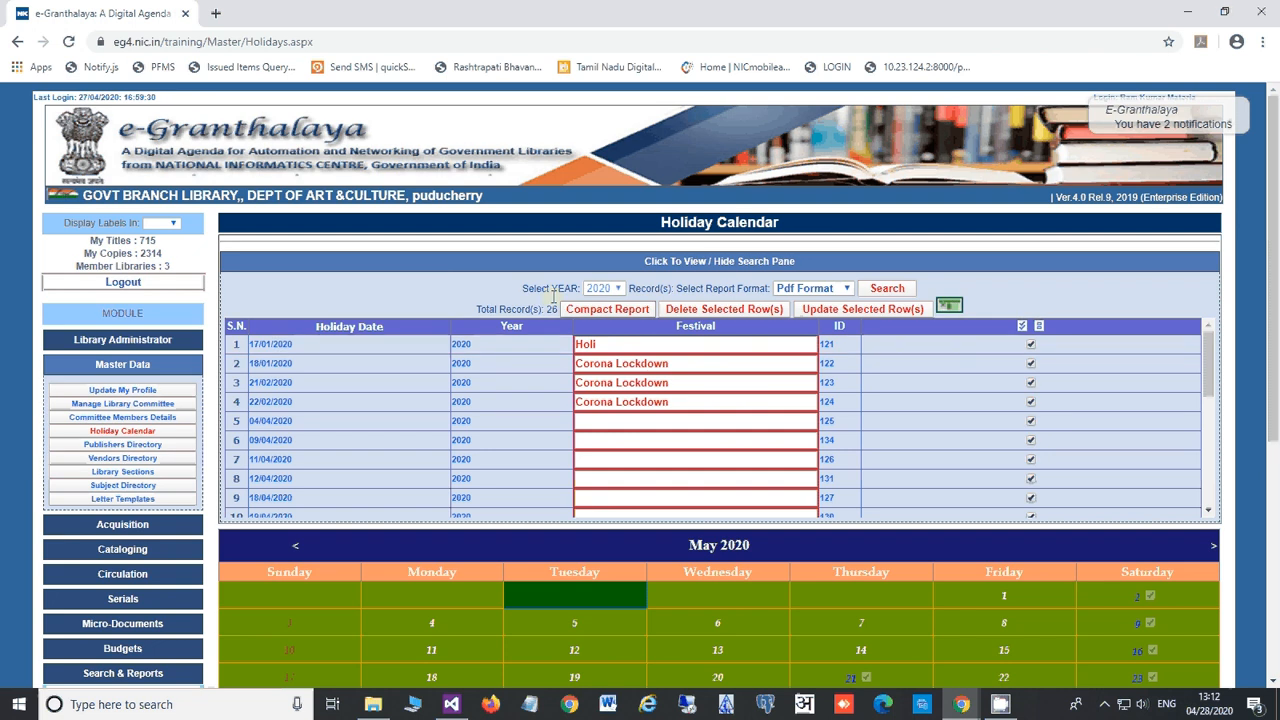
click(508, 263)
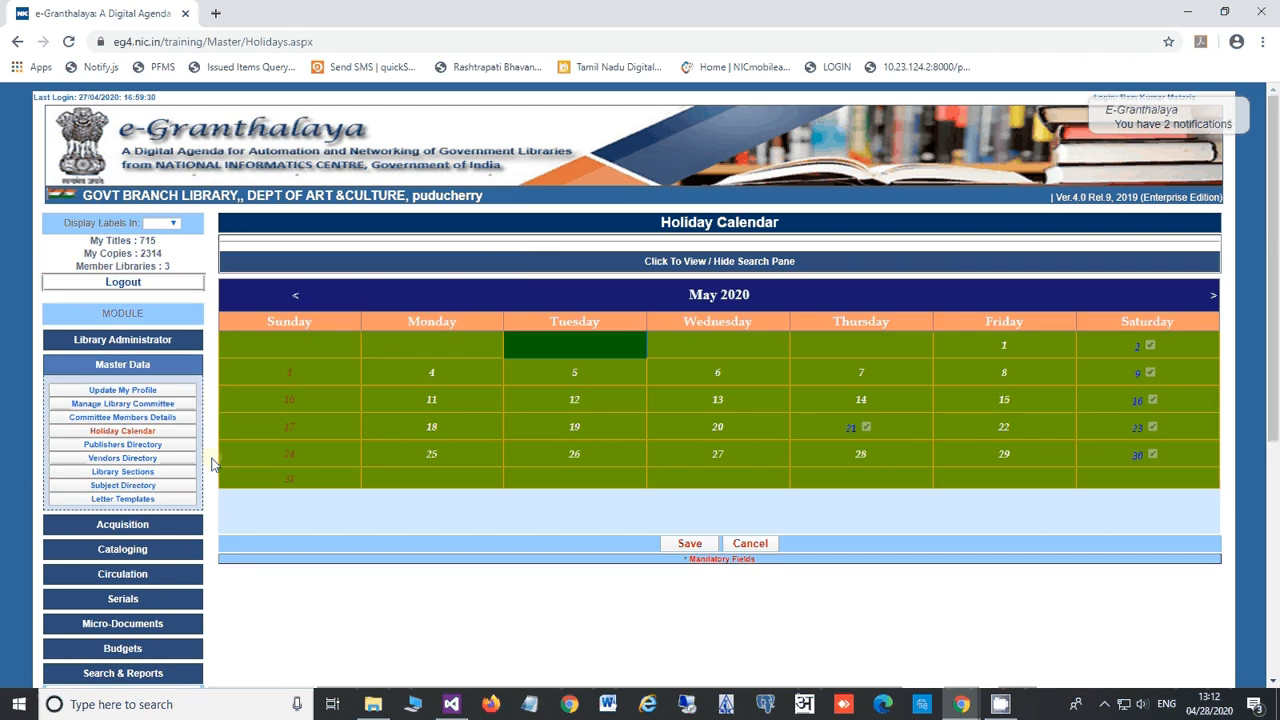
Step: Save publisher 'Mitthi Publisher' with place Pune and country India, and acknowledge the confirmation
click(159, 445)
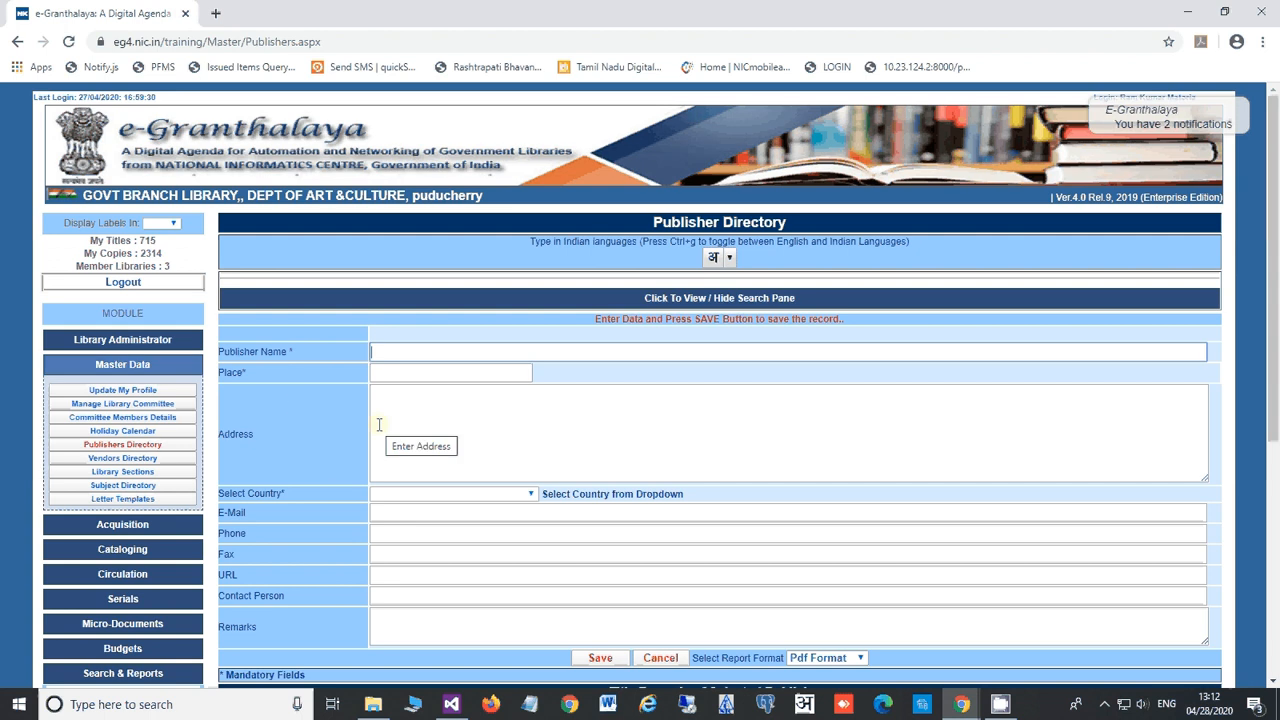
text(Mitthi )
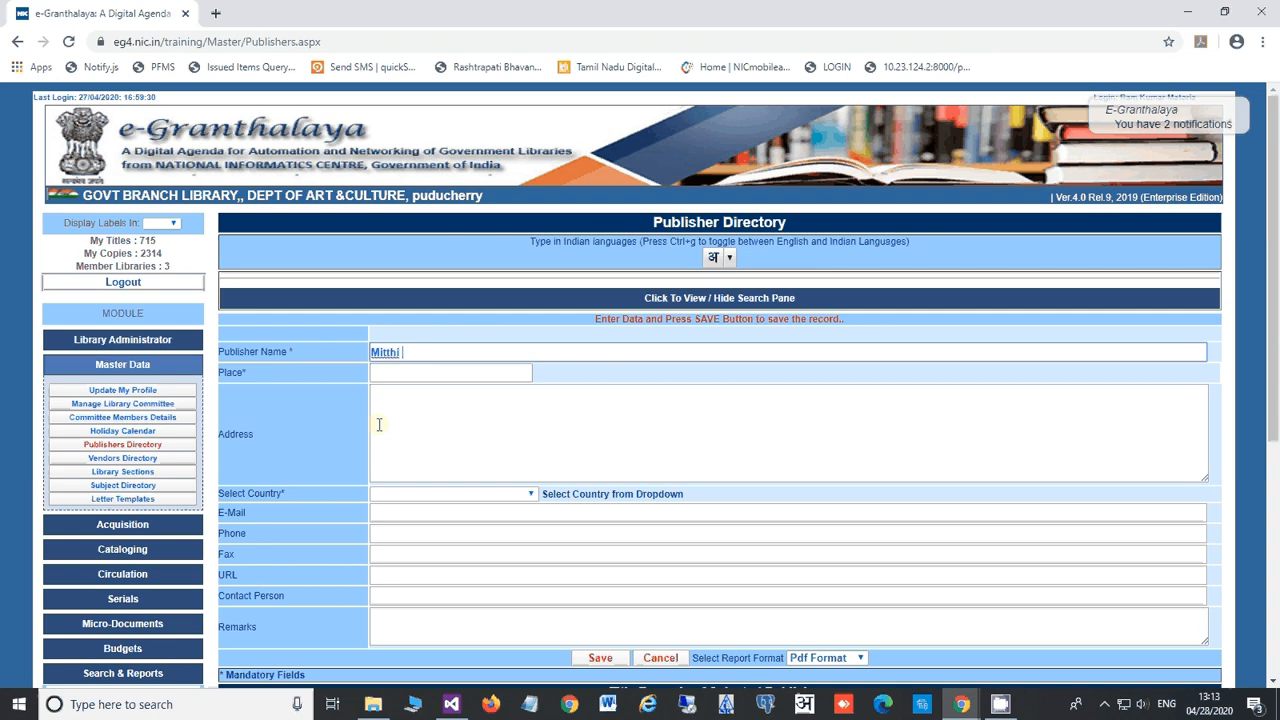
text(Publisher)
click(401, 375)
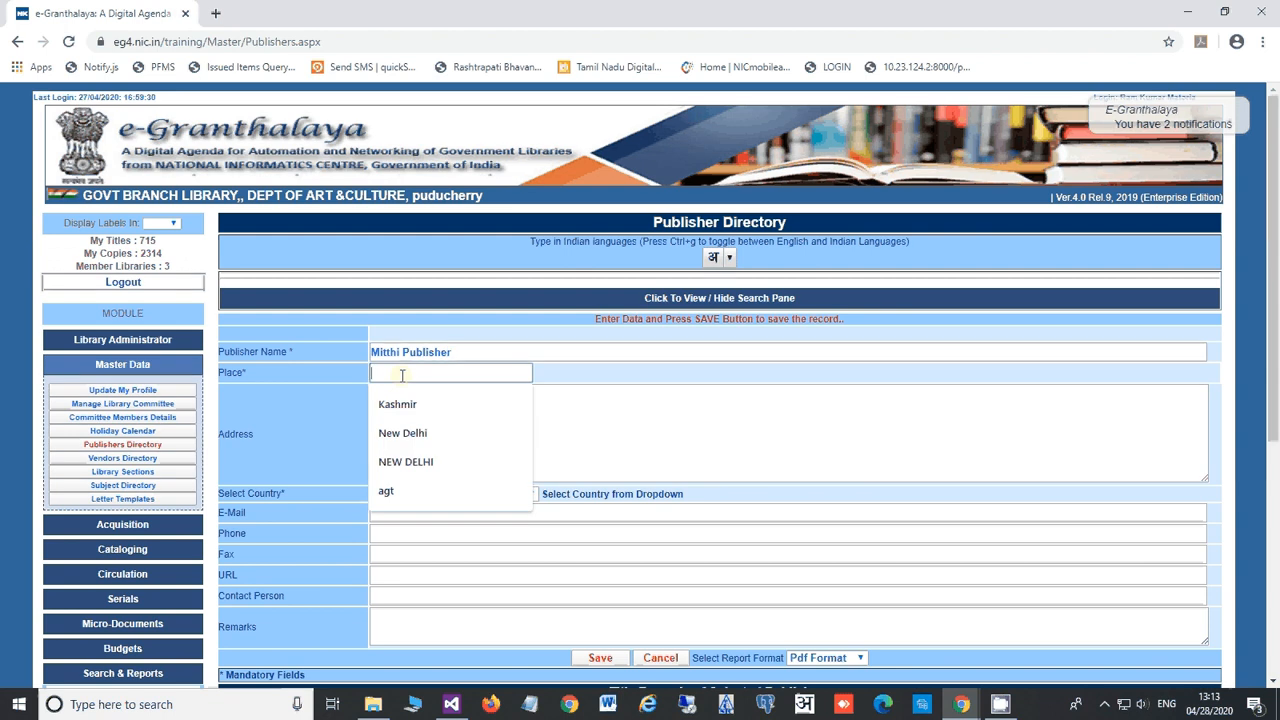
text(Pune)
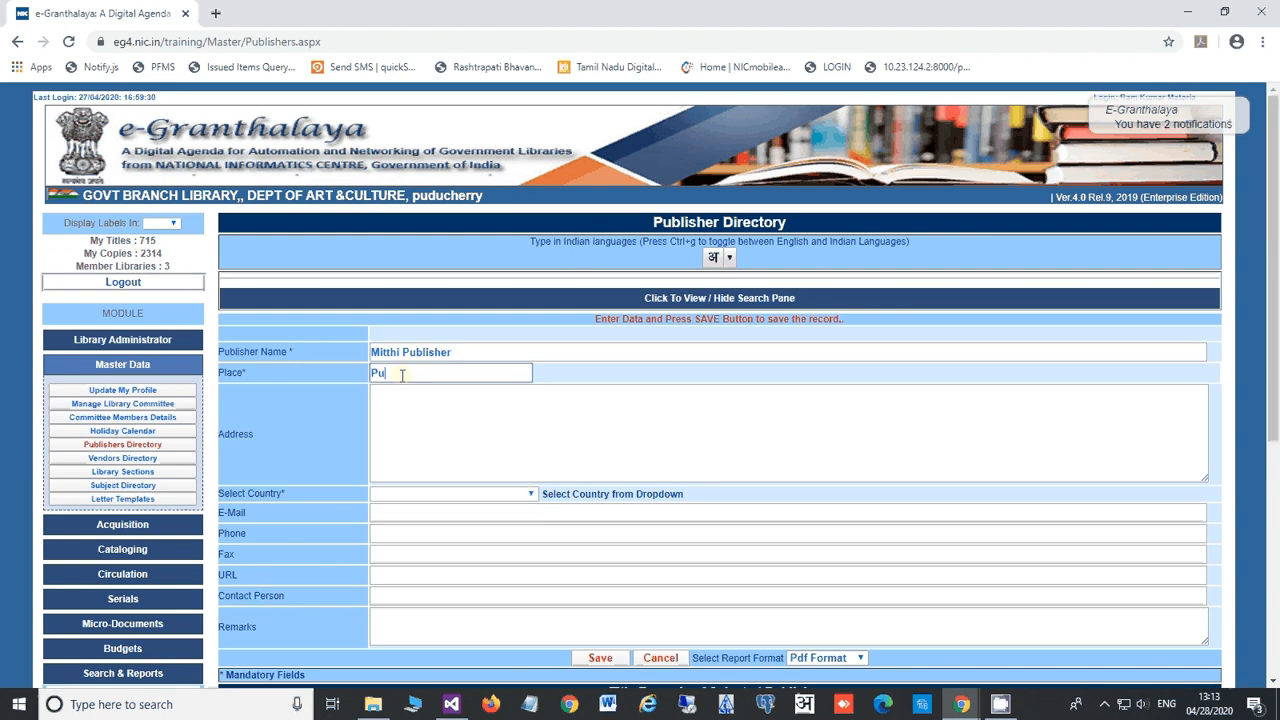
click(420, 416)
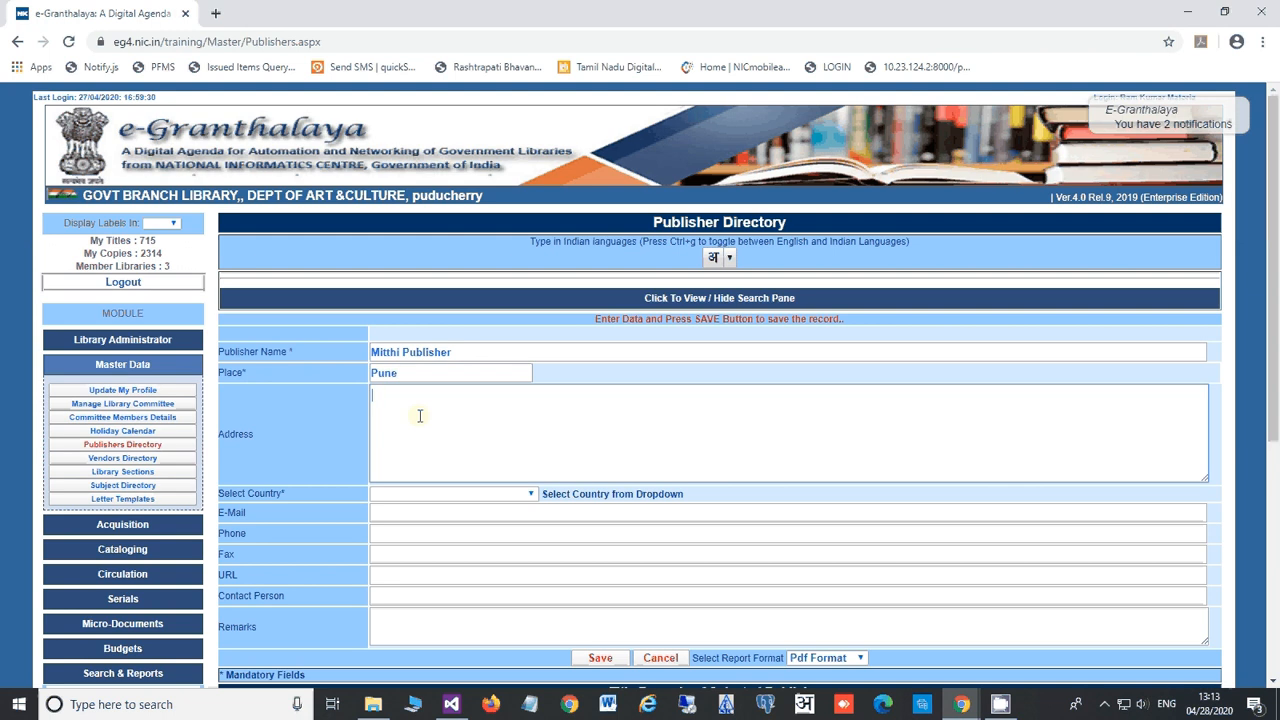
click(433, 494)
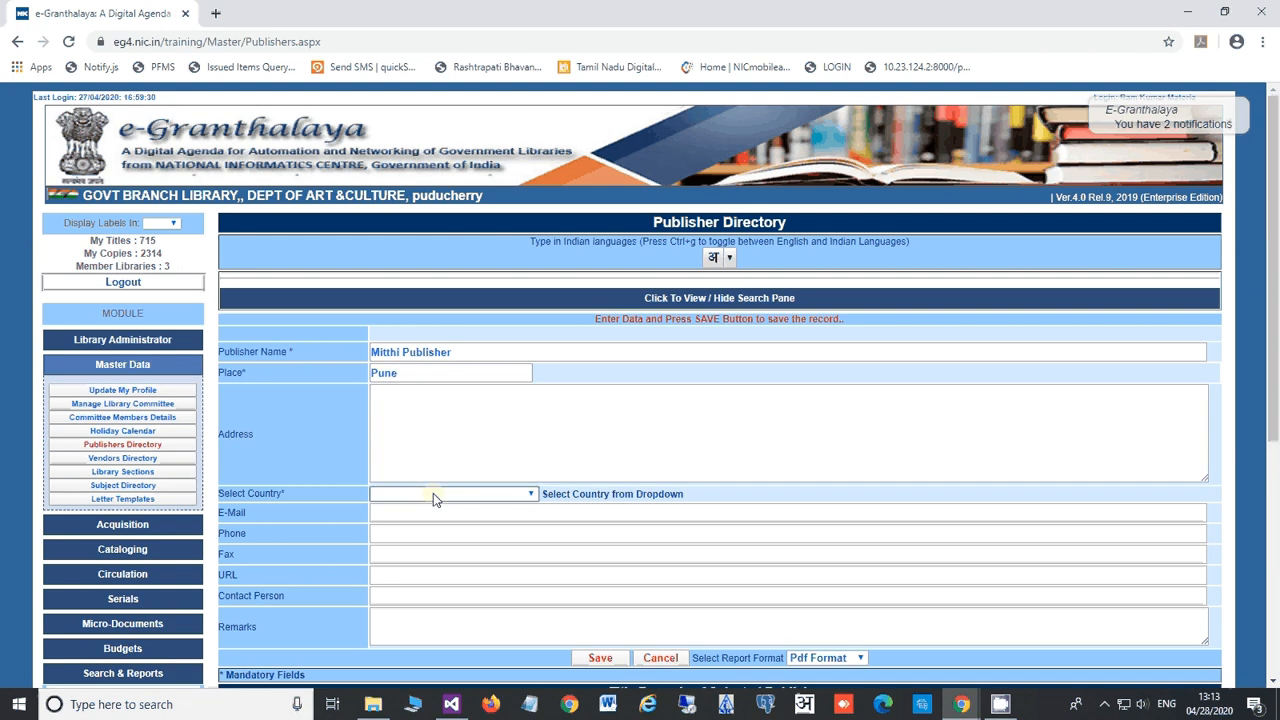
text(in)
click(418, 511)
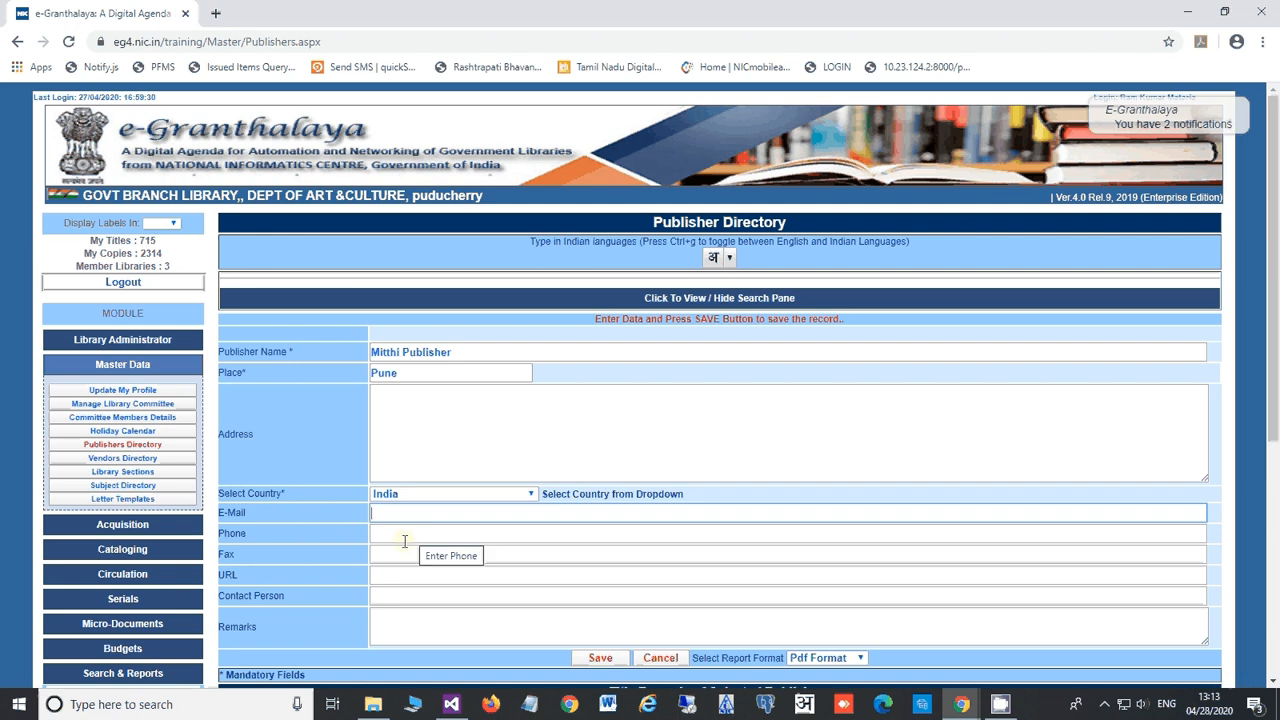
click(420, 621)
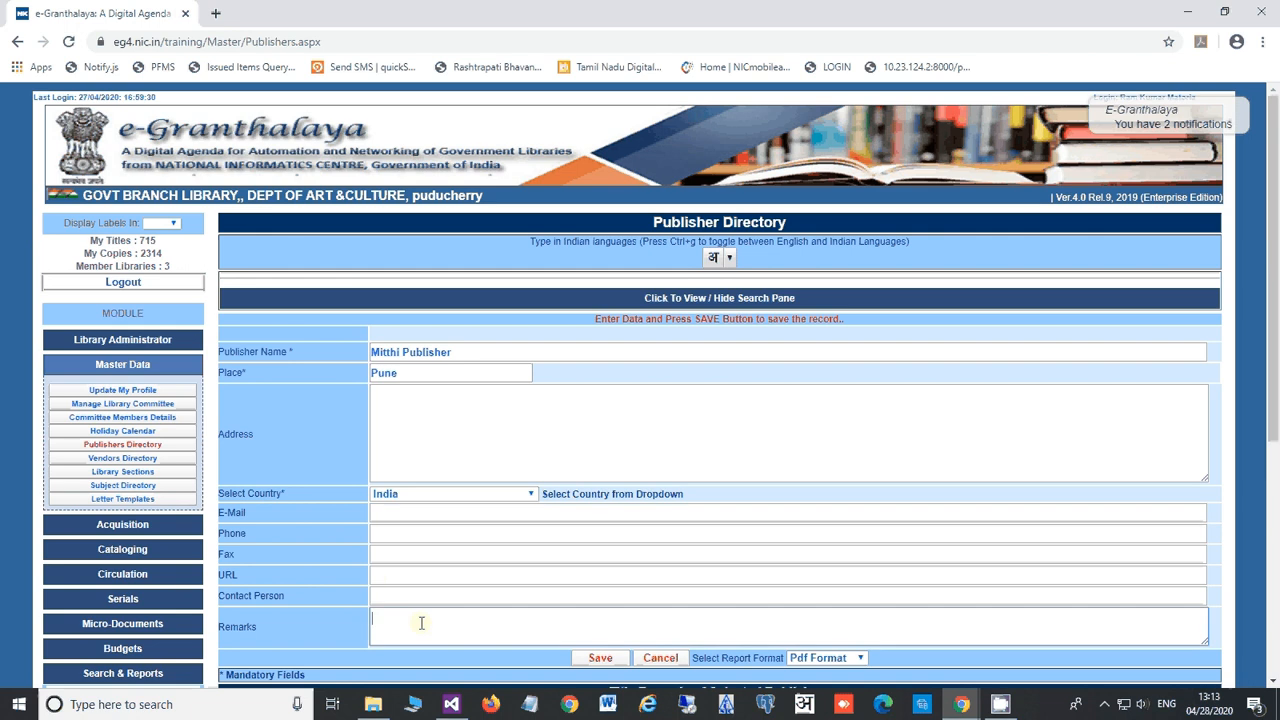
click(600, 660)
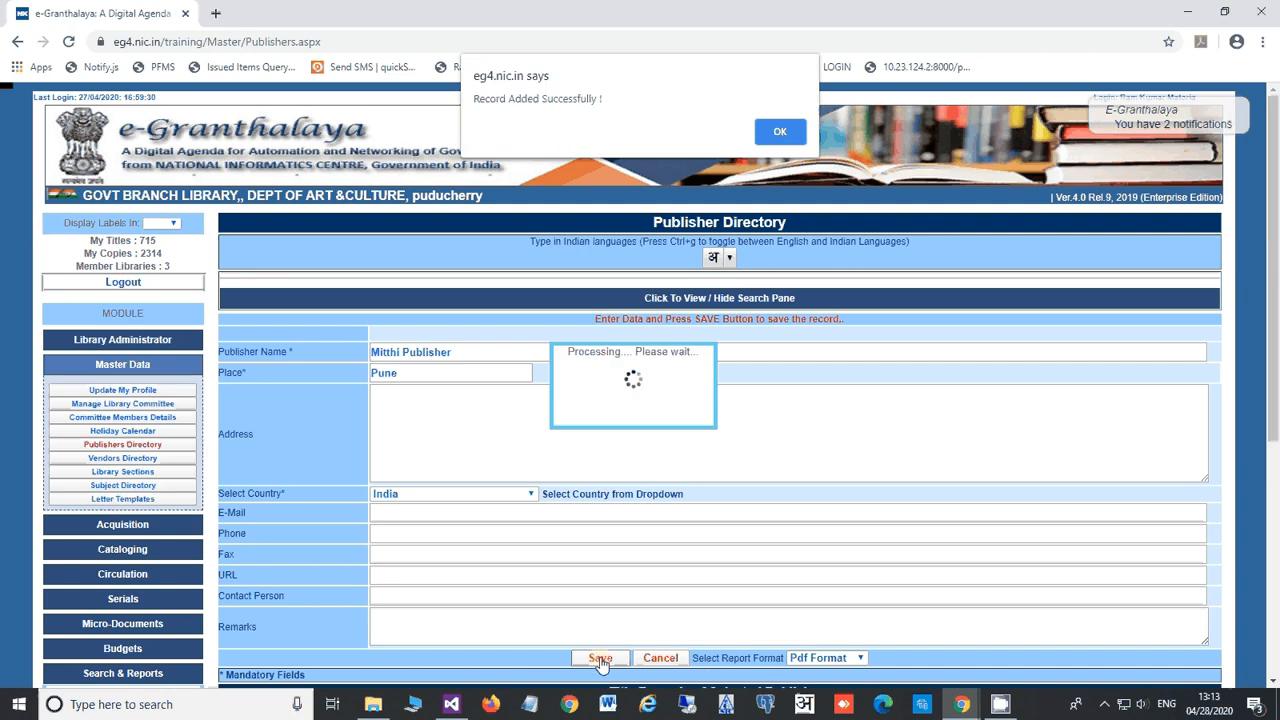
click(778, 133)
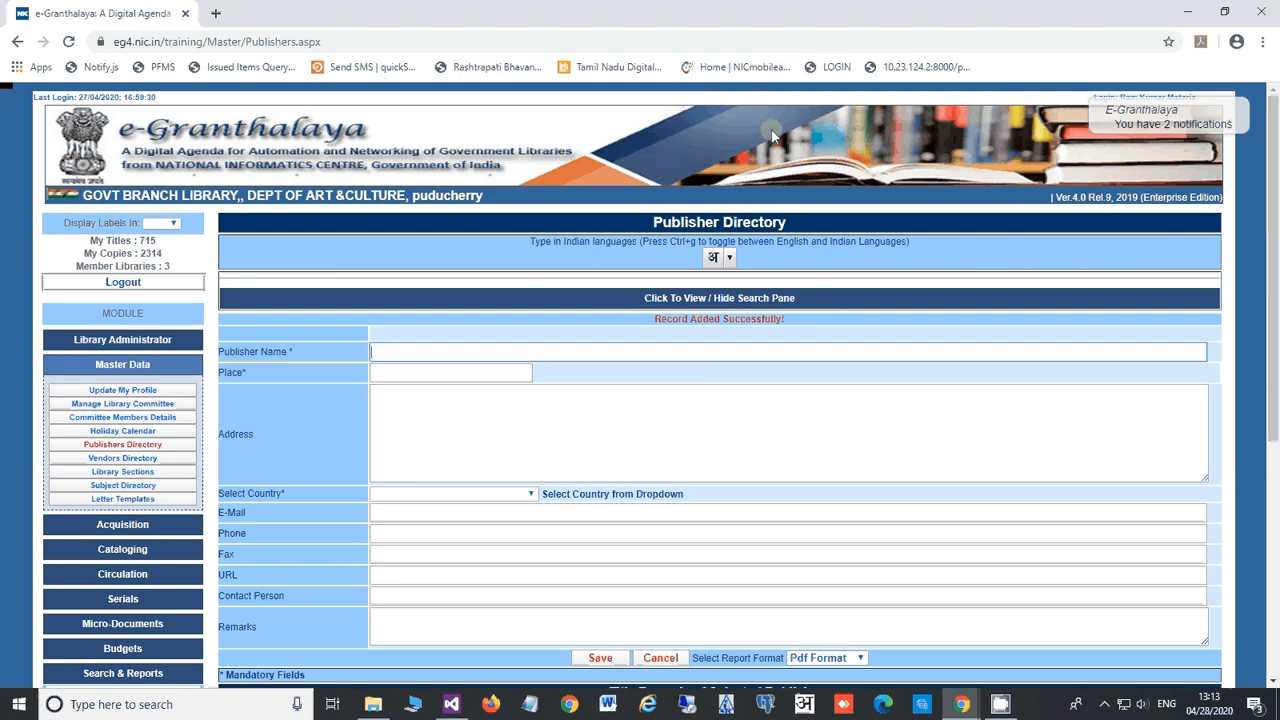
Step: Filter the publisher list to My Publishers Only and generate the Publisher Bibliography report
click(650, 299)
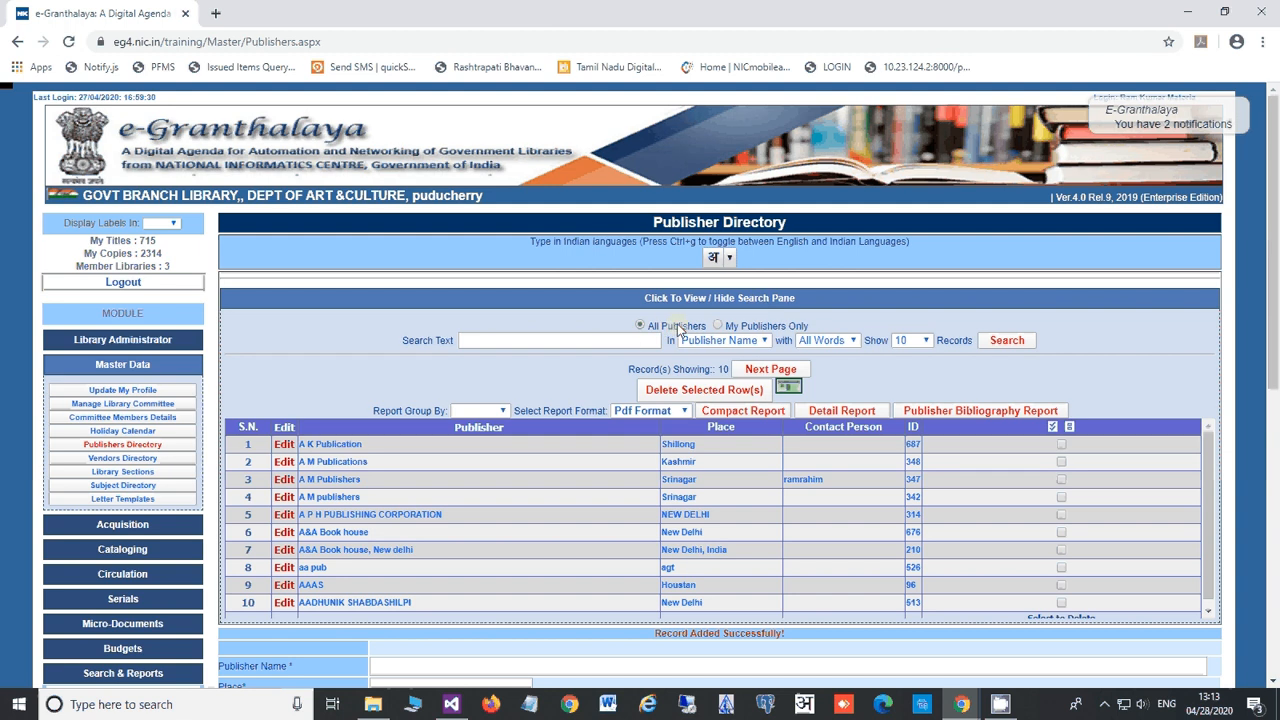
click(998, 341)
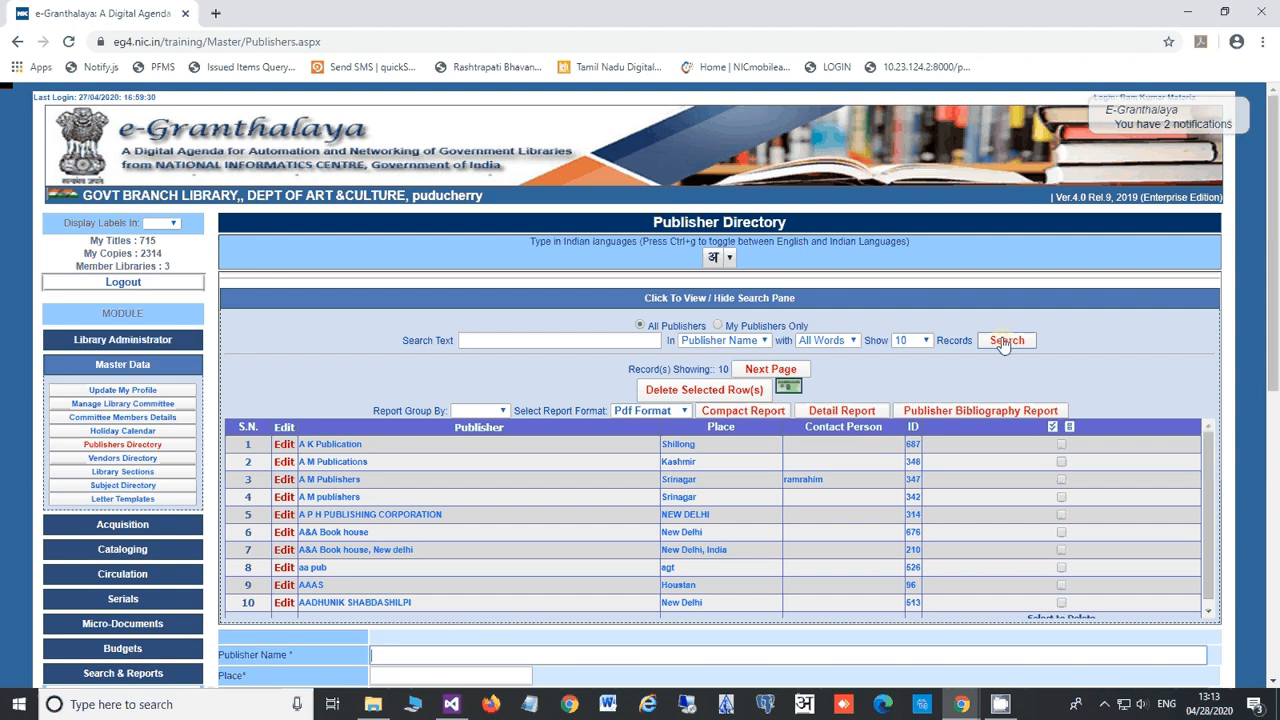
click(733, 327)
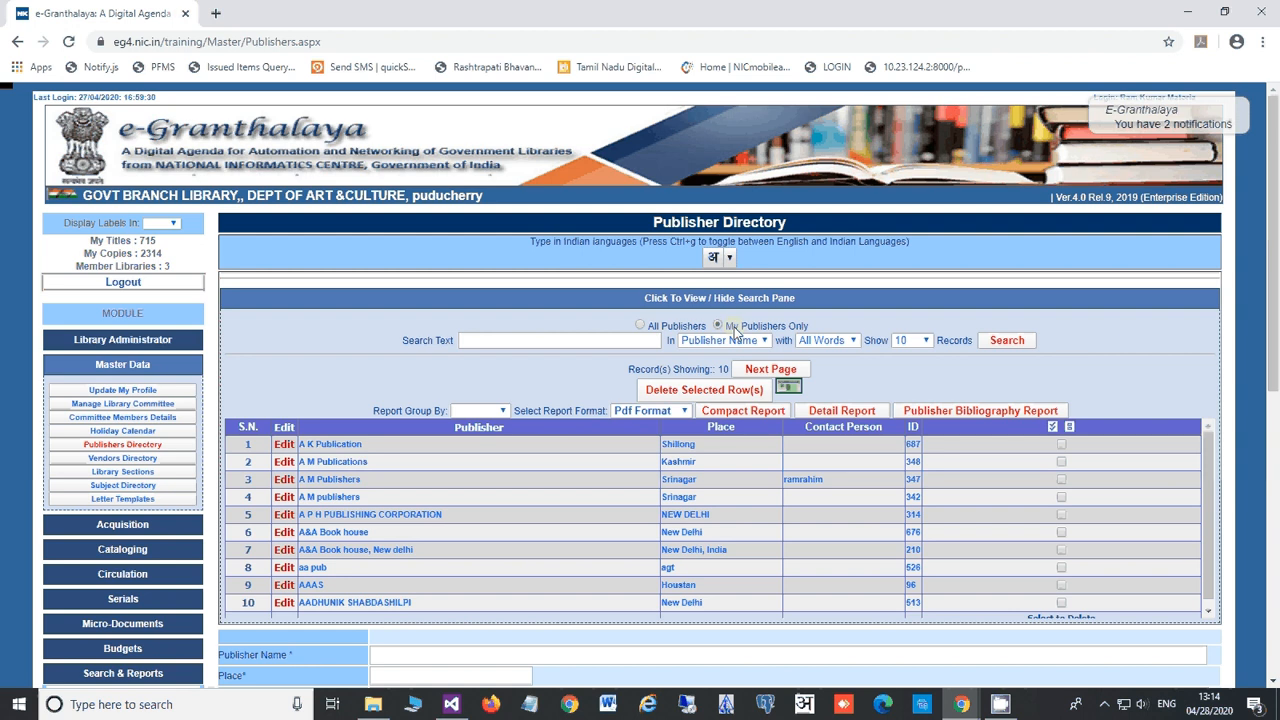
click(1006, 341)
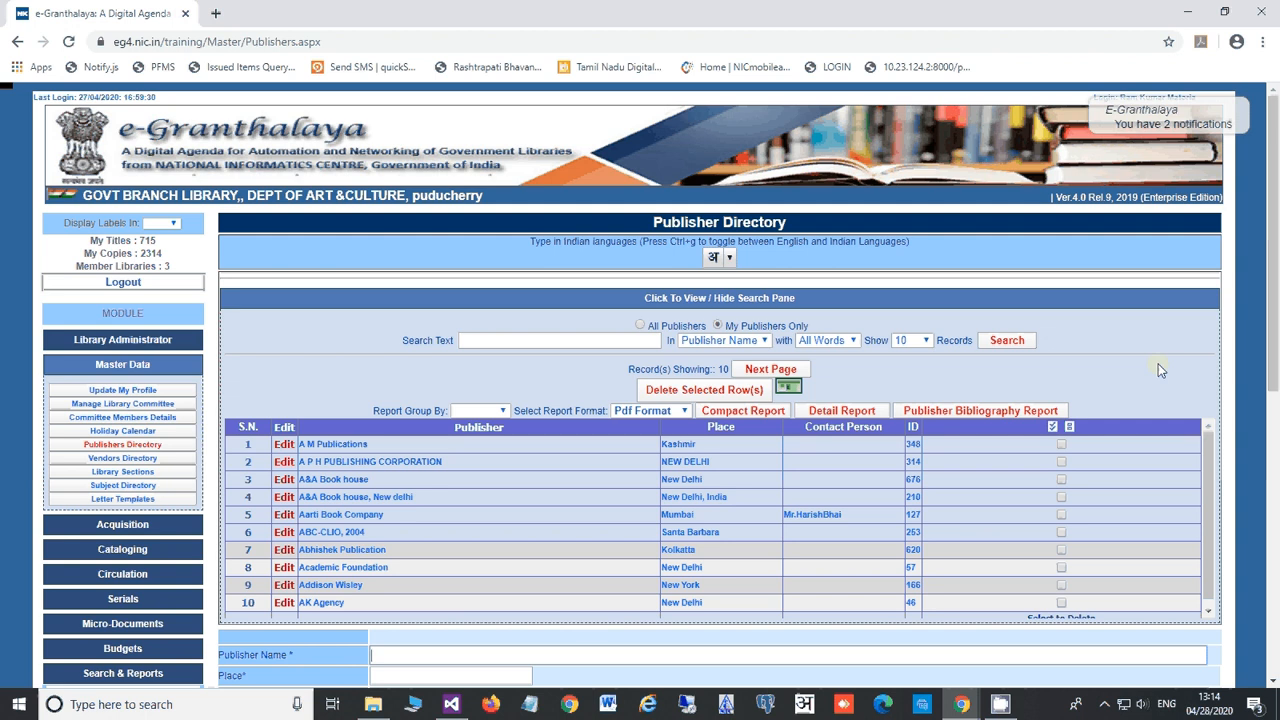
click(971, 419)
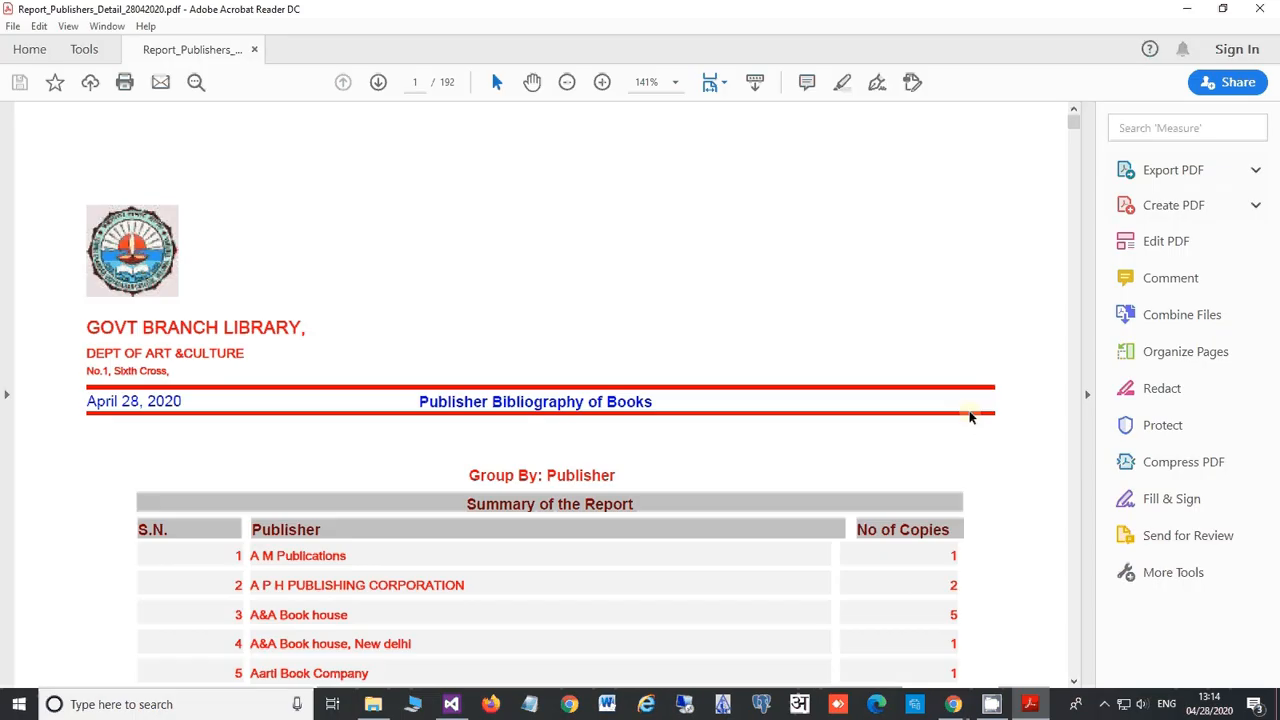
Step: Scroll through the 192-page publisher report, return to page 1, and close Acrobat Reader
scroll(689, 432, down, 3)
scroll(689, 432, down, 2)
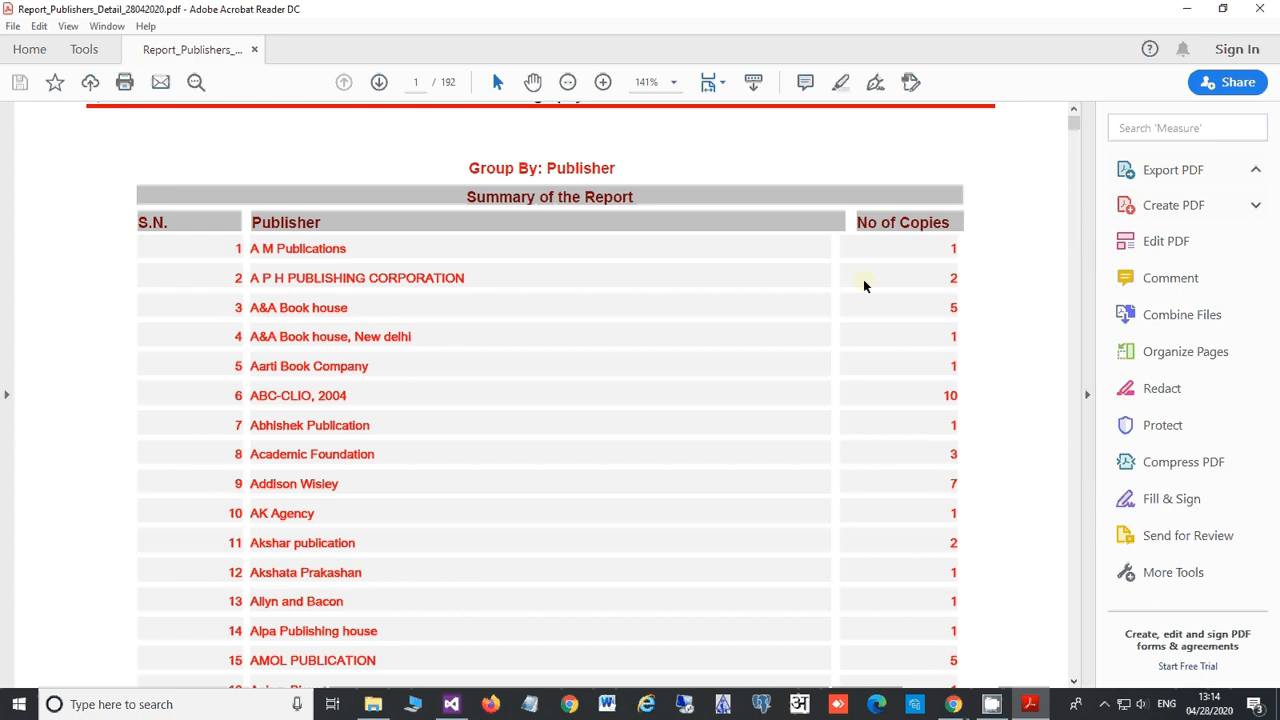
scroll(871, 286, down, 7)
scroll(700, 354, down, 20)
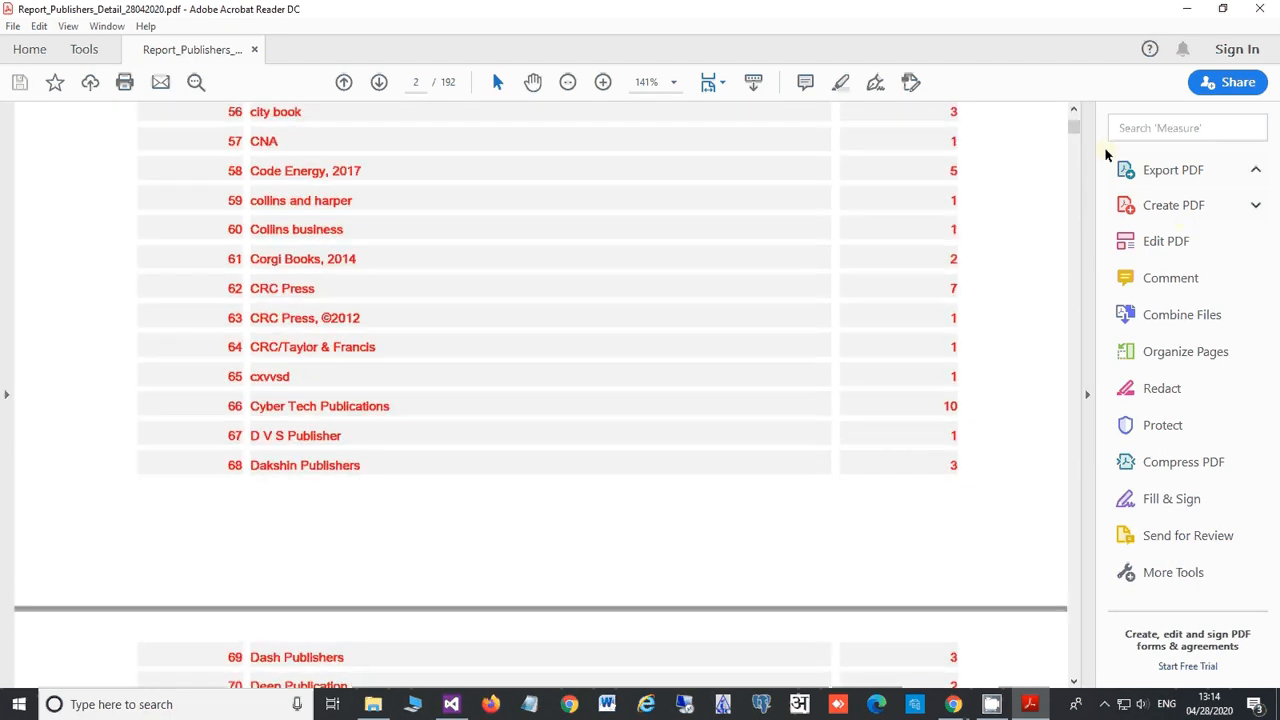
drag(1073, 136, 1073, 212)
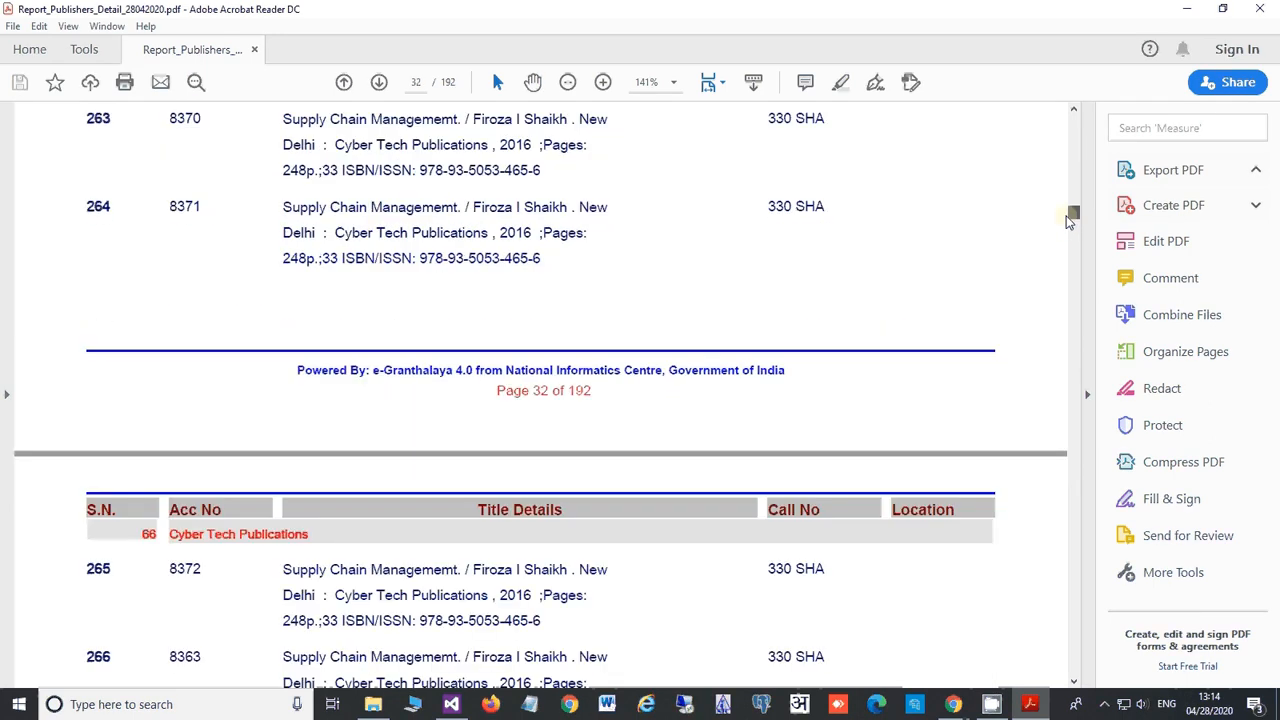
scroll(355, 515, down, 3)
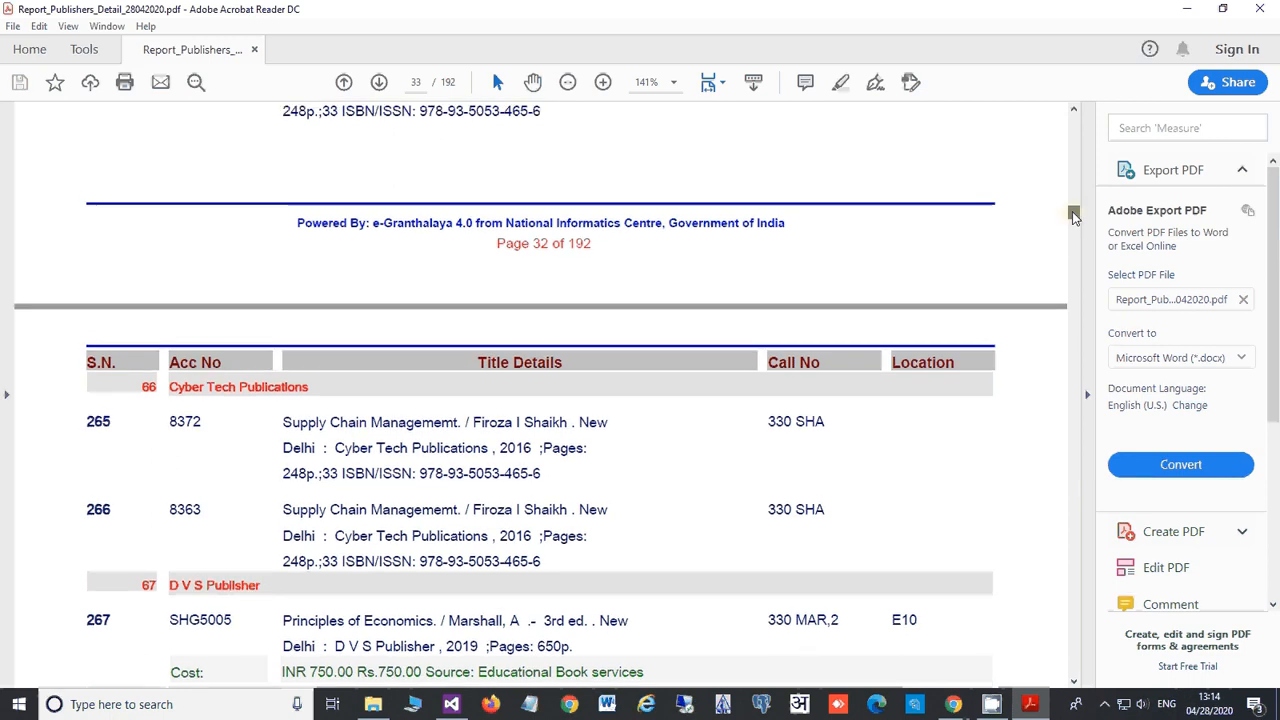
drag(1071, 211, 1075, 127)
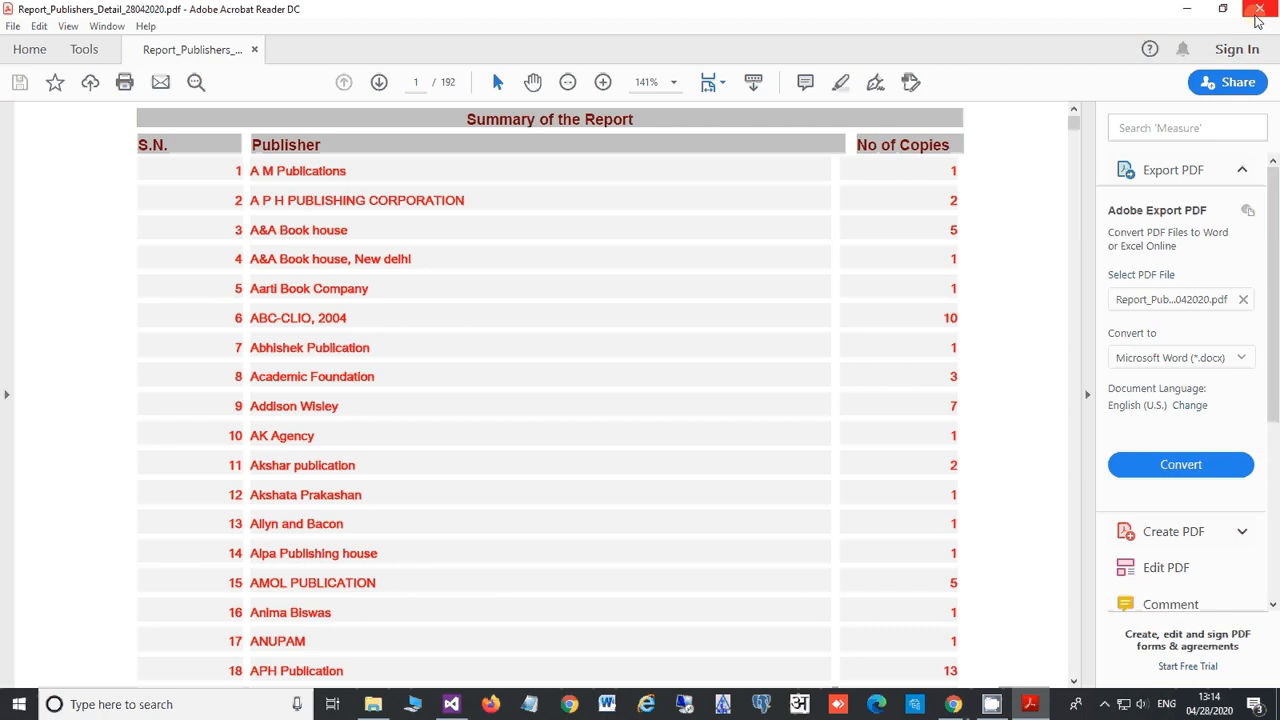
click(1257, 12)
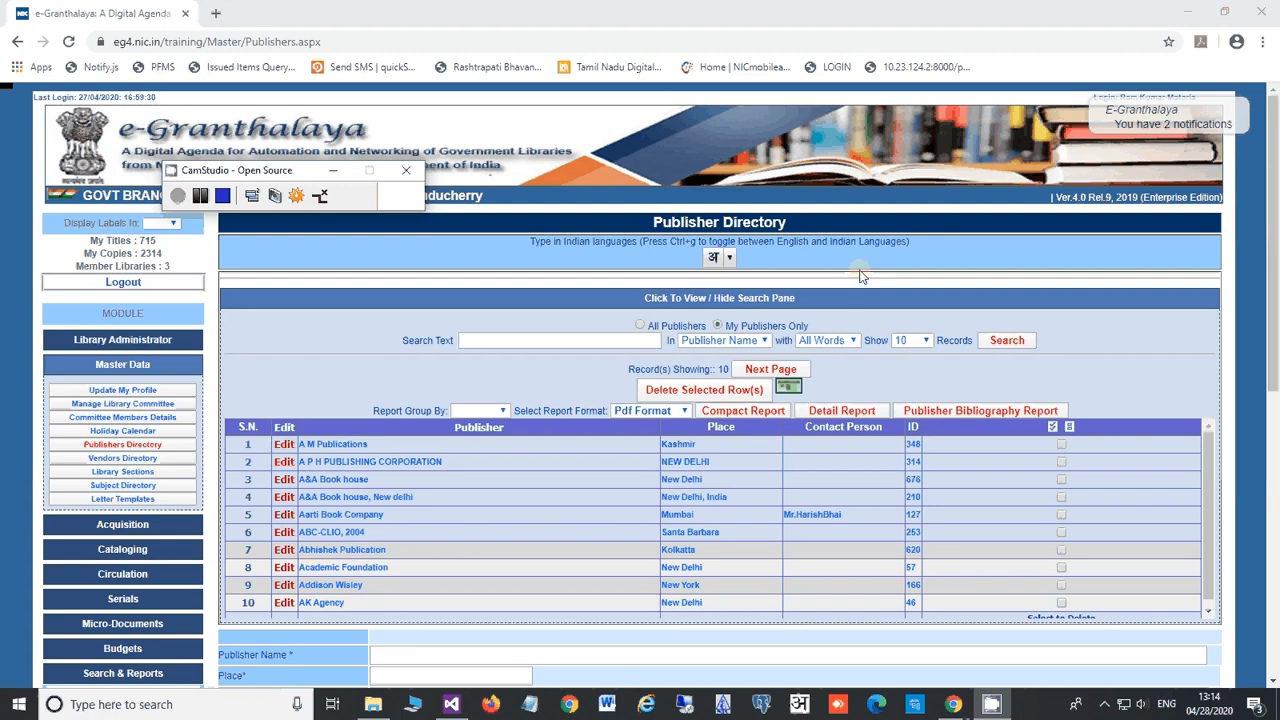
Step: Load A M Publications into the edit form, update it unchanged, and hide the search pane
click(424, 300)
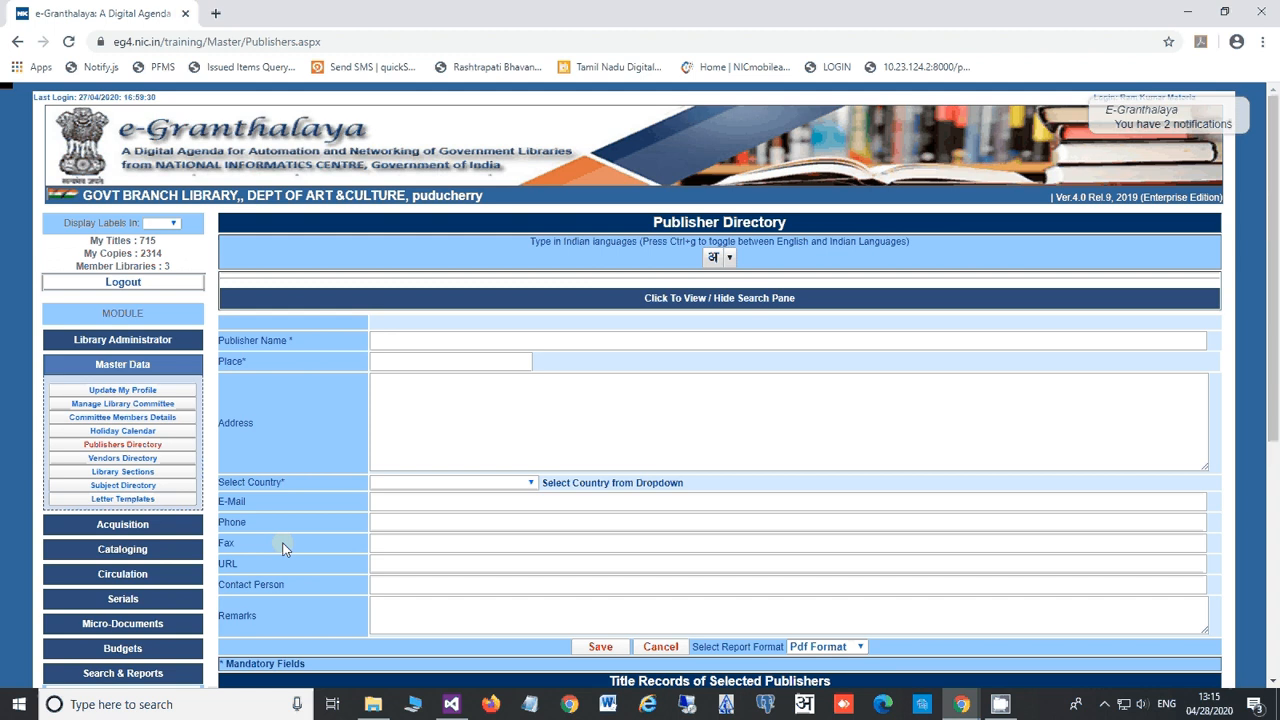
click(606, 299)
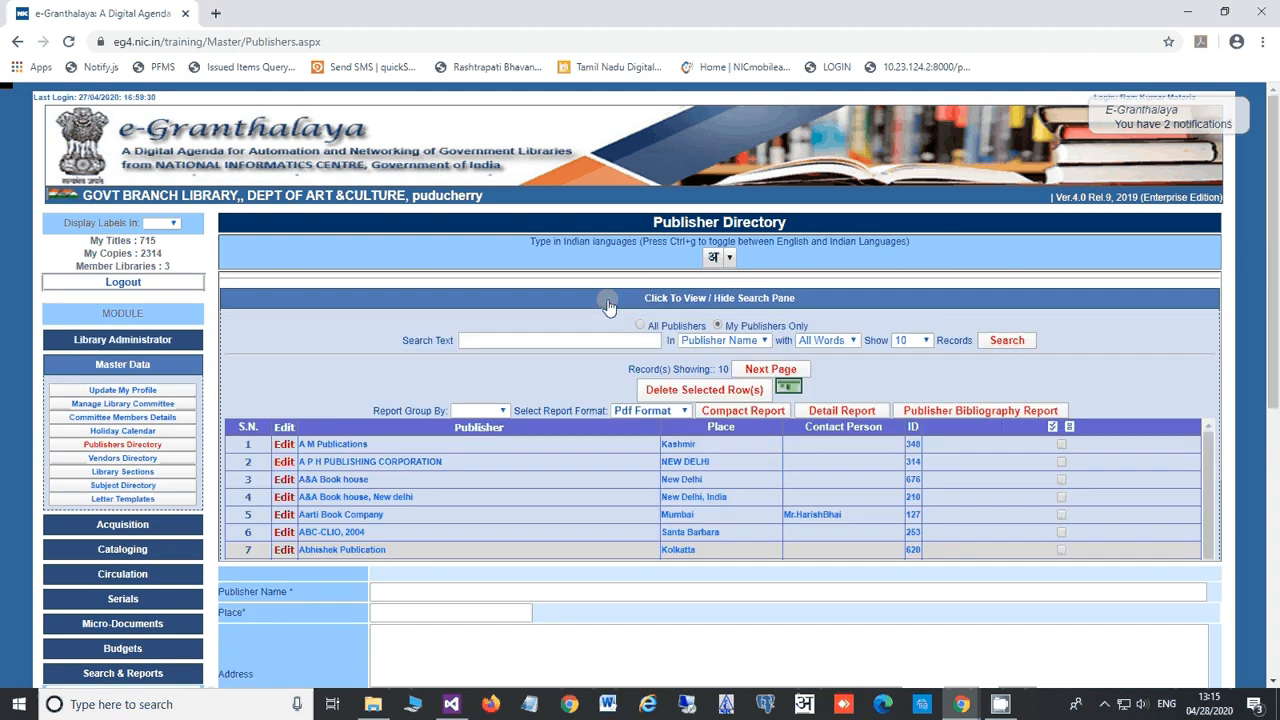
click(284, 463)
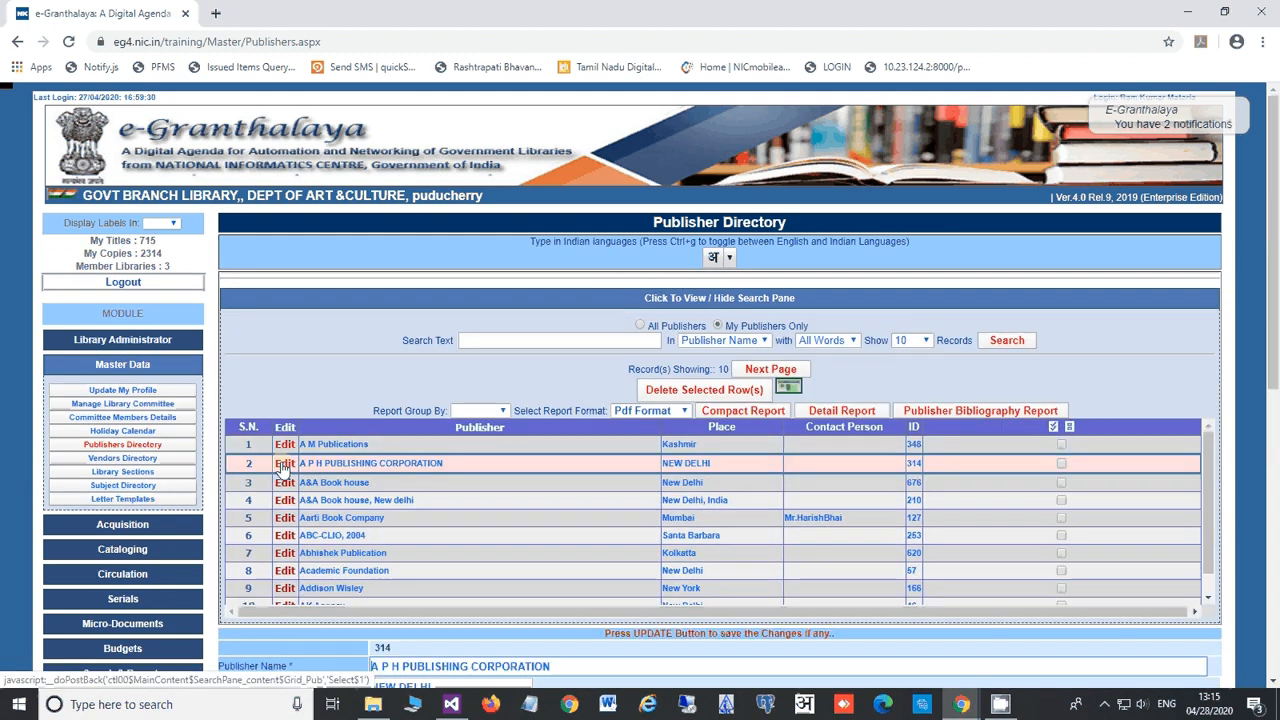
click(285, 445)
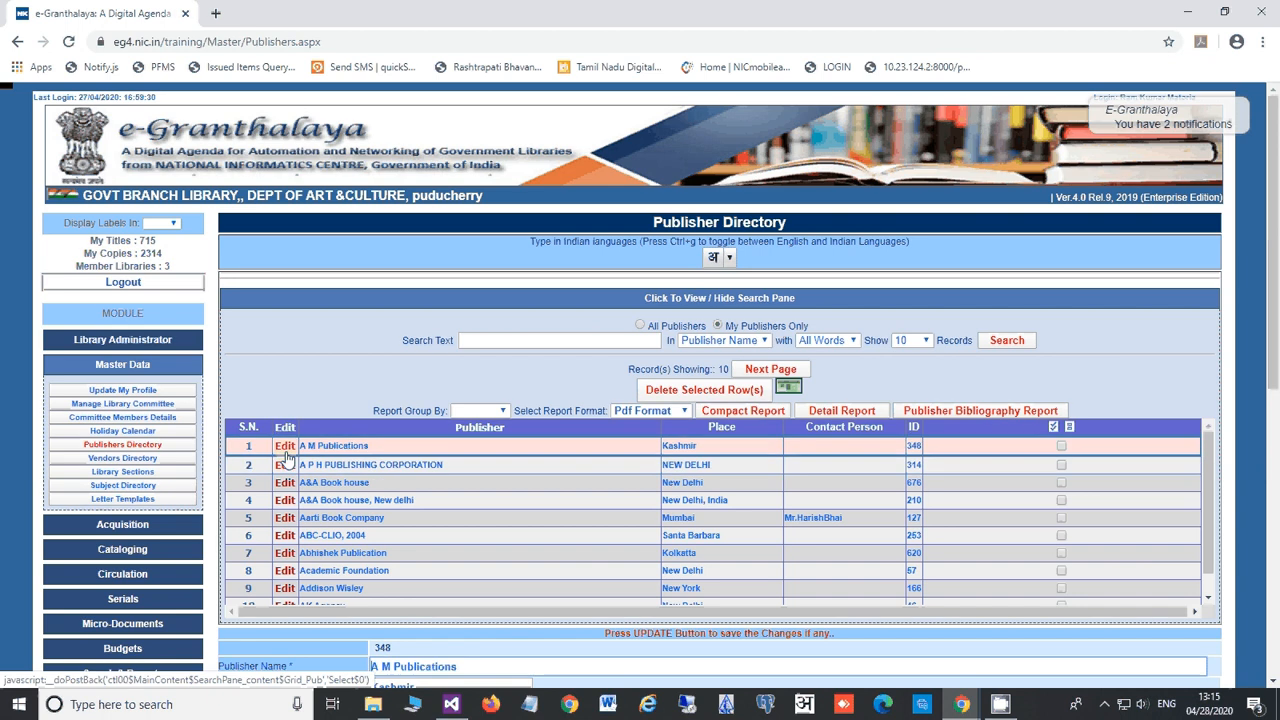
scroll(295, 662, down, 3)
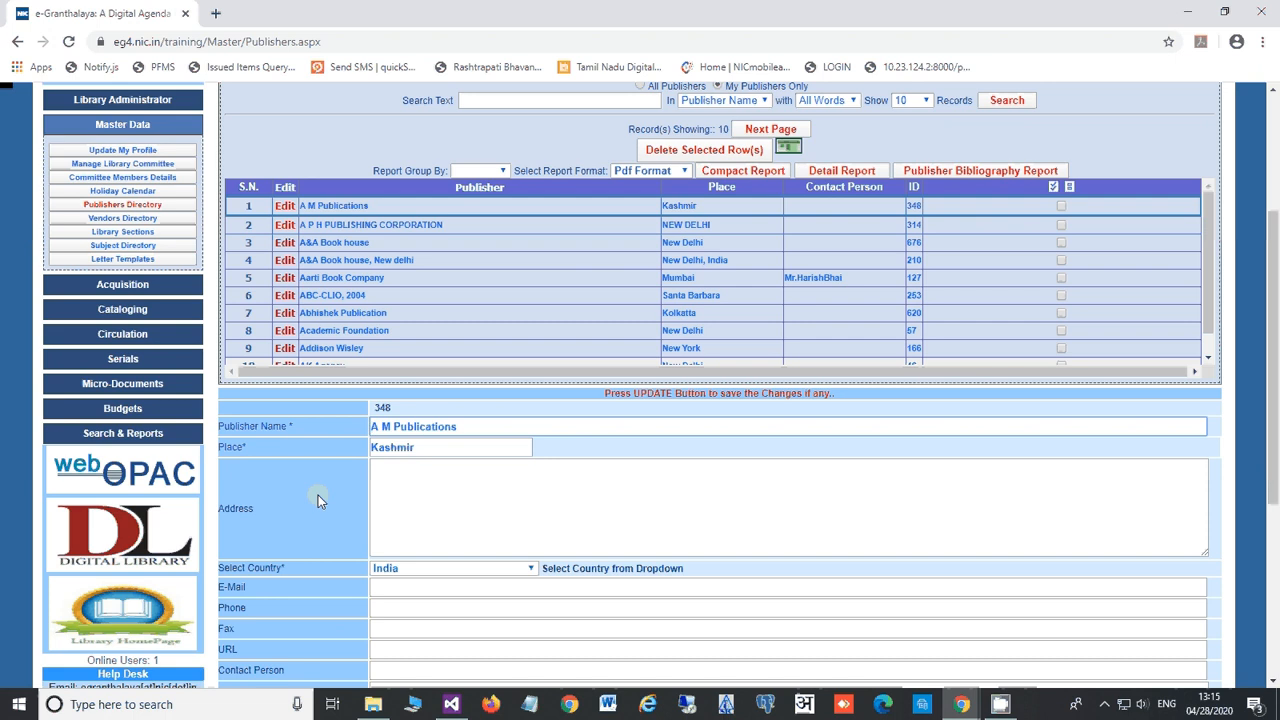
scroll(318, 495, down, 3)
click(538, 574)
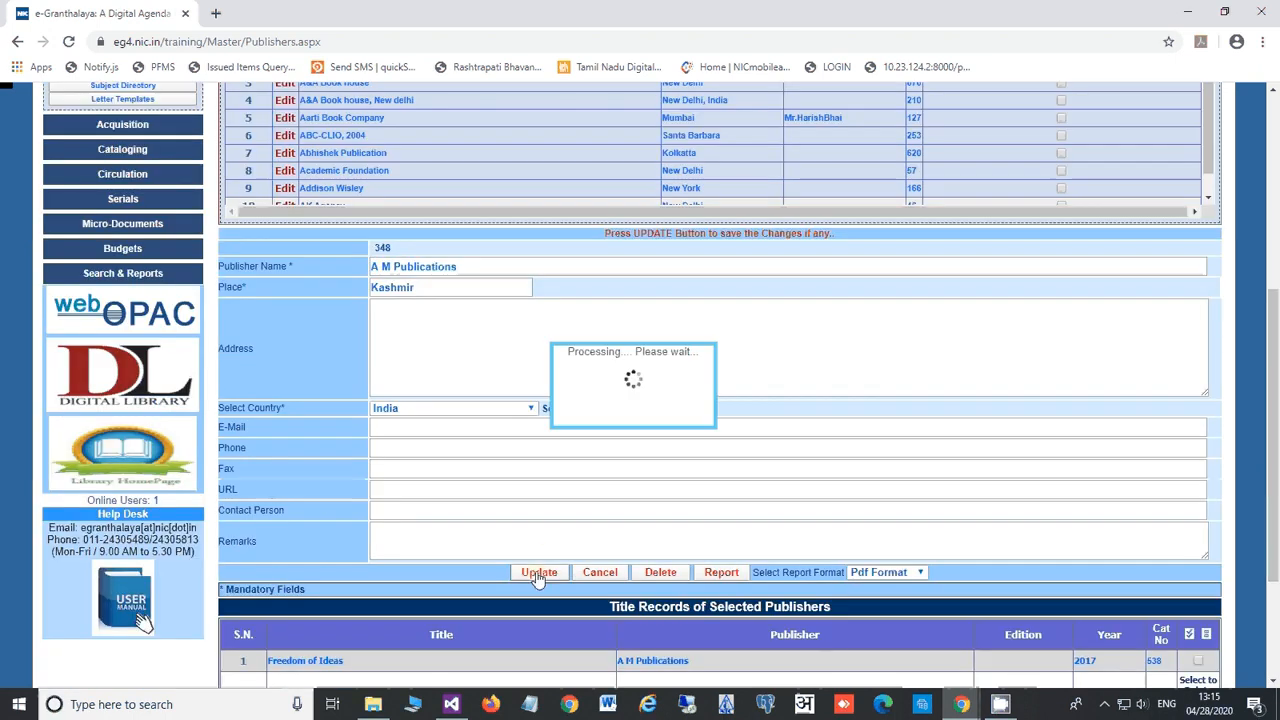
click(774, 130)
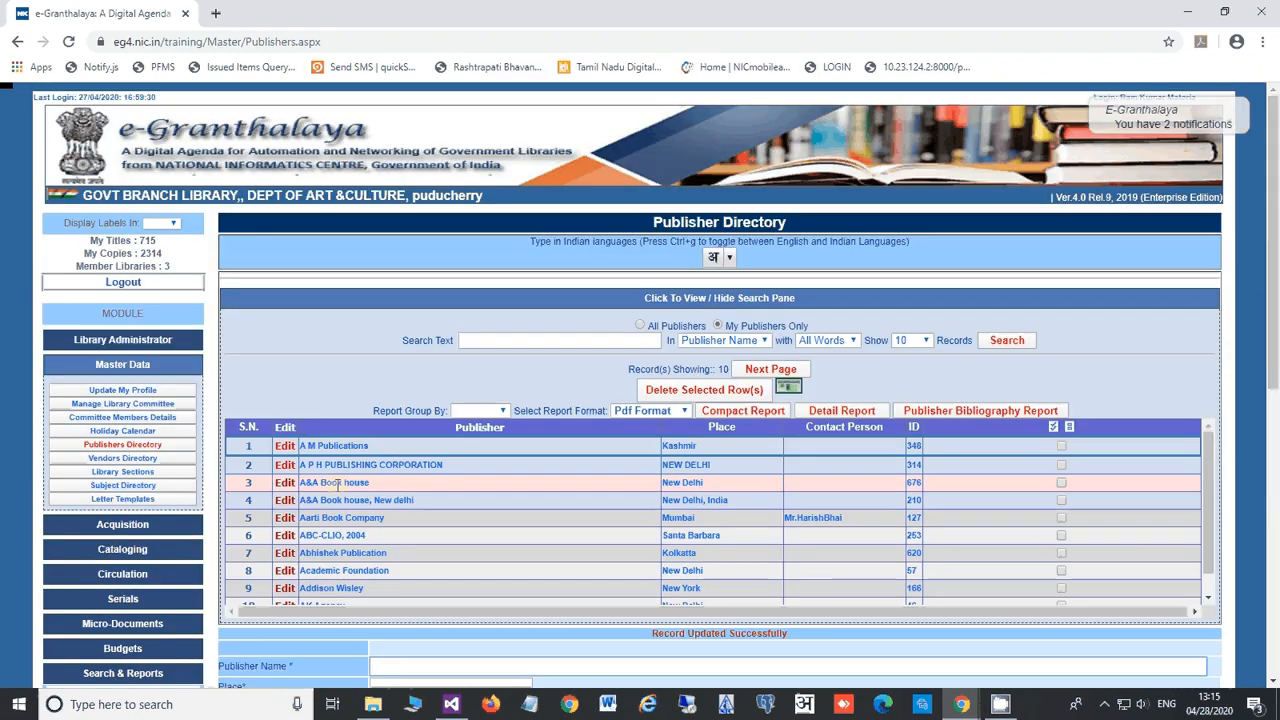
click(319, 300)
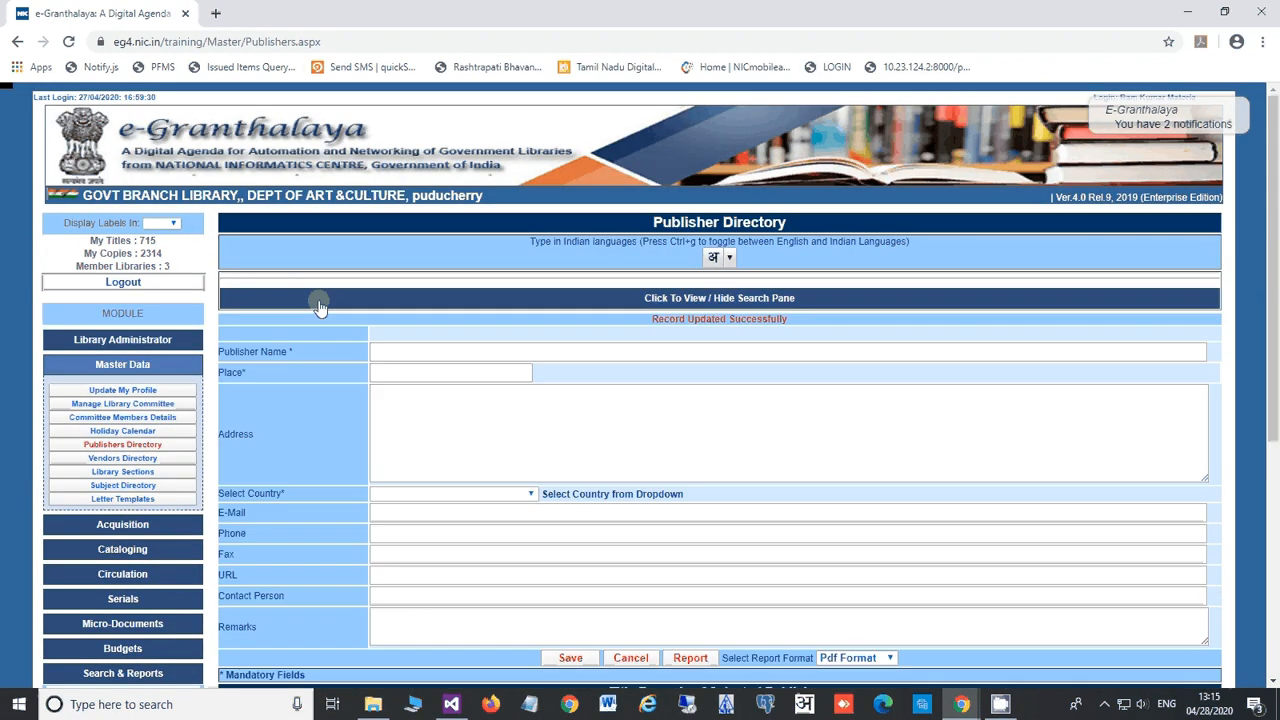
Step: Enter vendor 'Salora Books Supplier' with place New Delhi and its street address
click(117, 462)
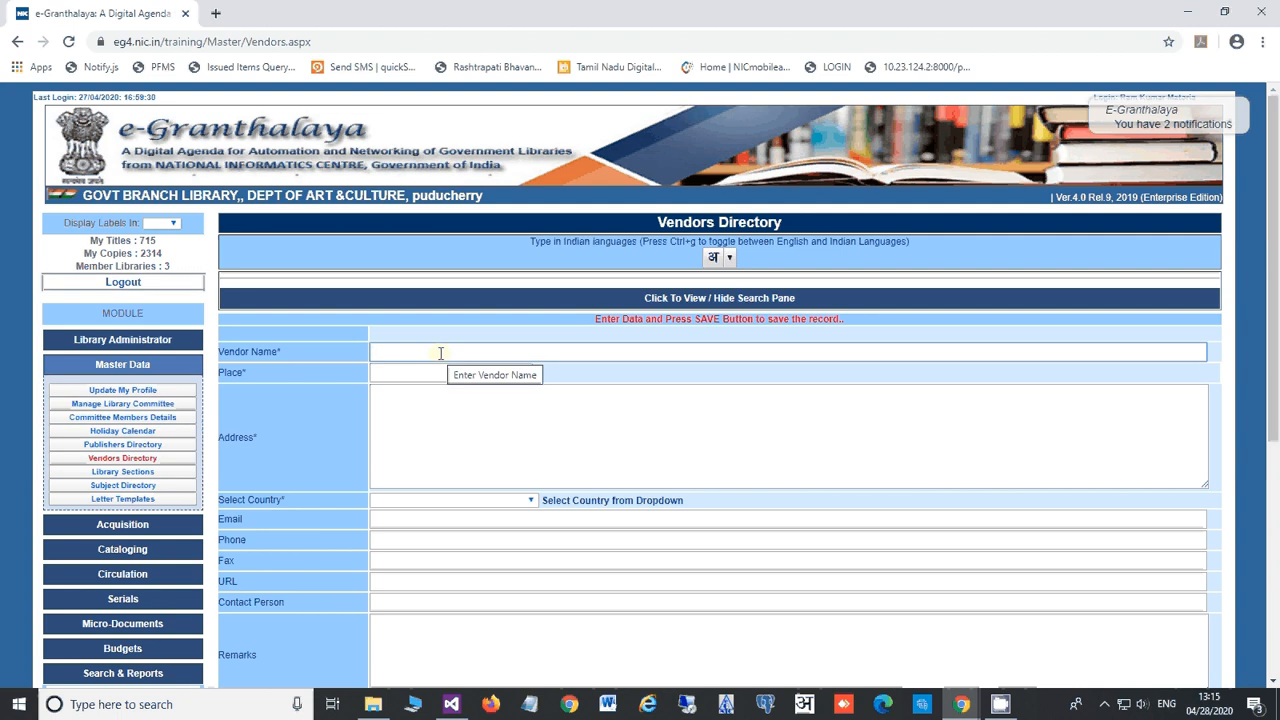
text(Sa)
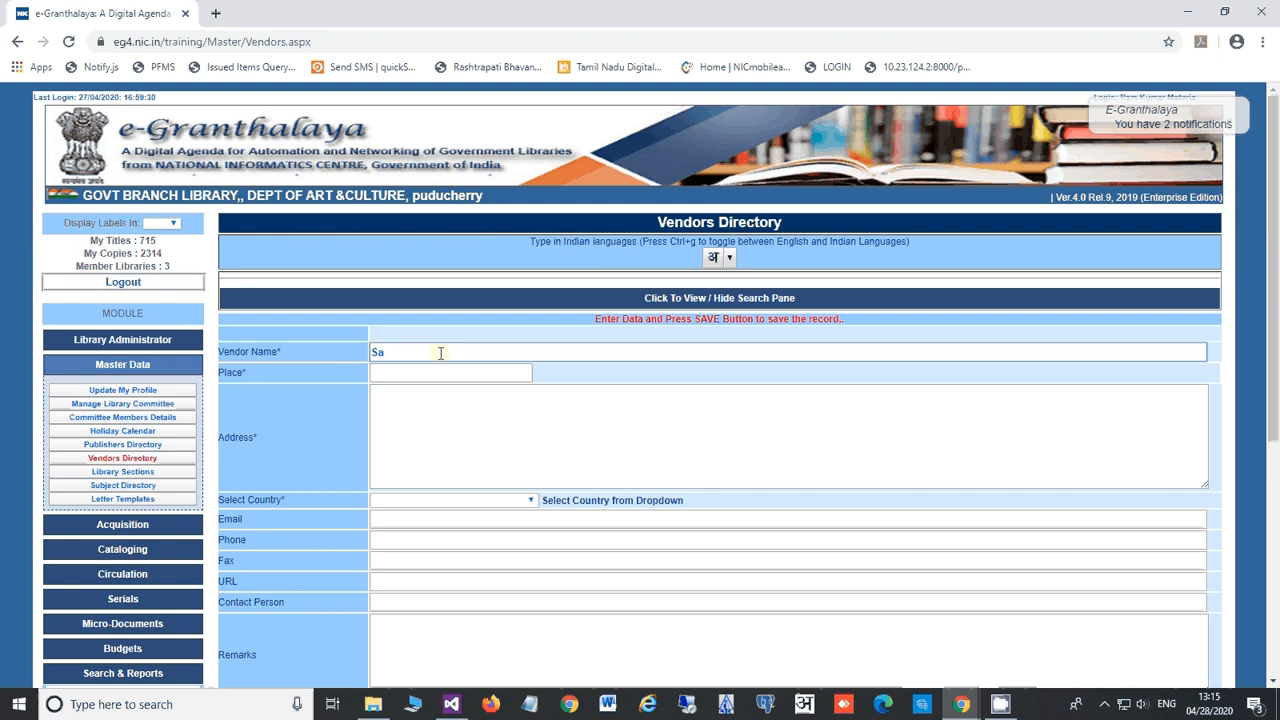
text(lora Books Supplier)
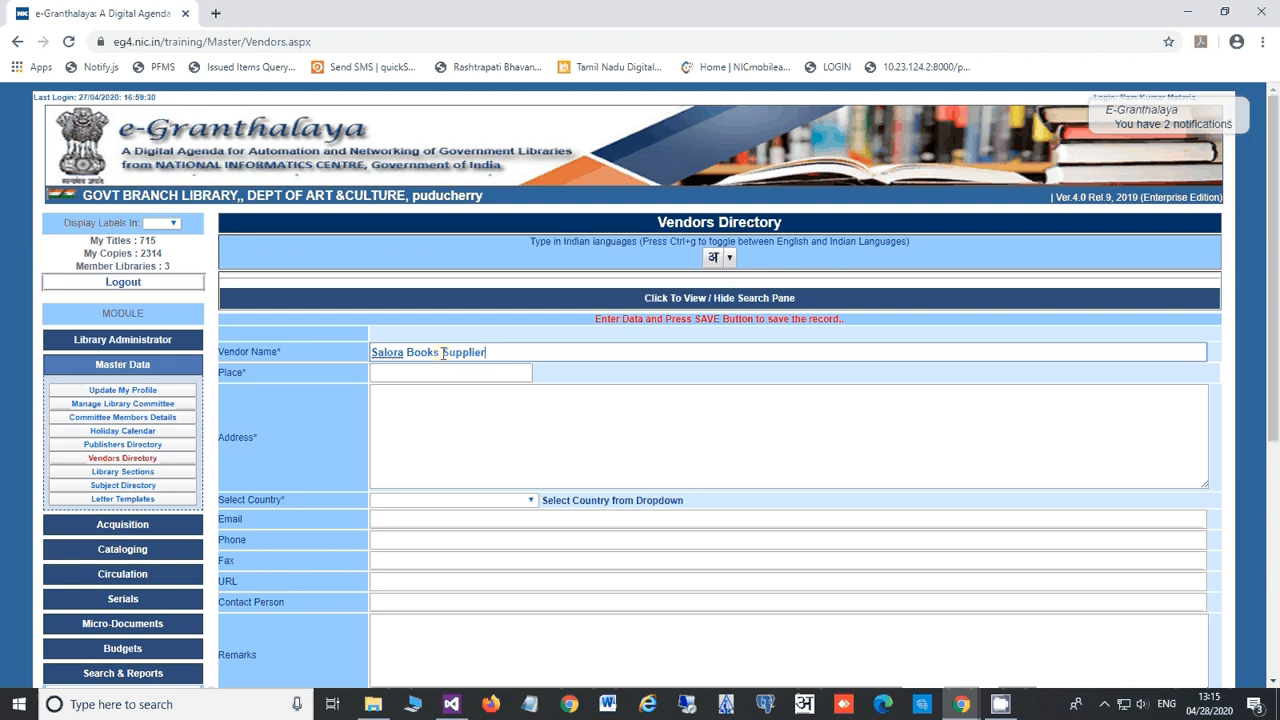
click(450, 371)
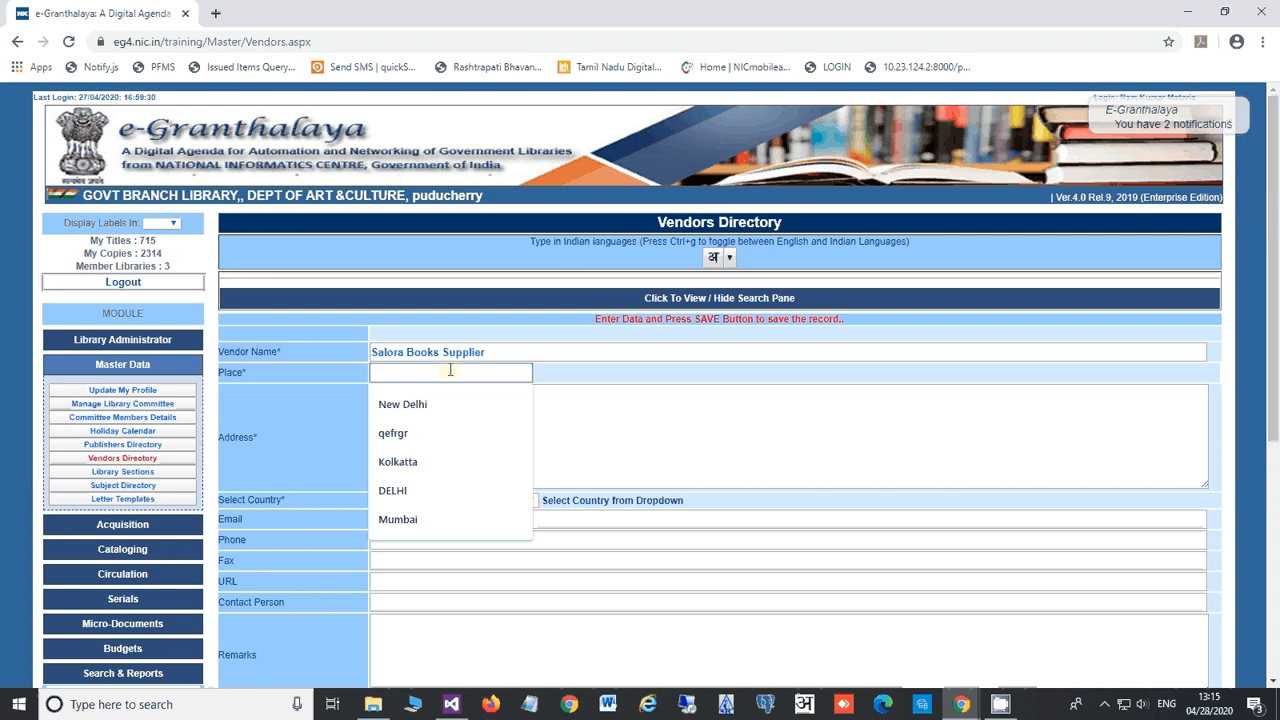
text(New Del)
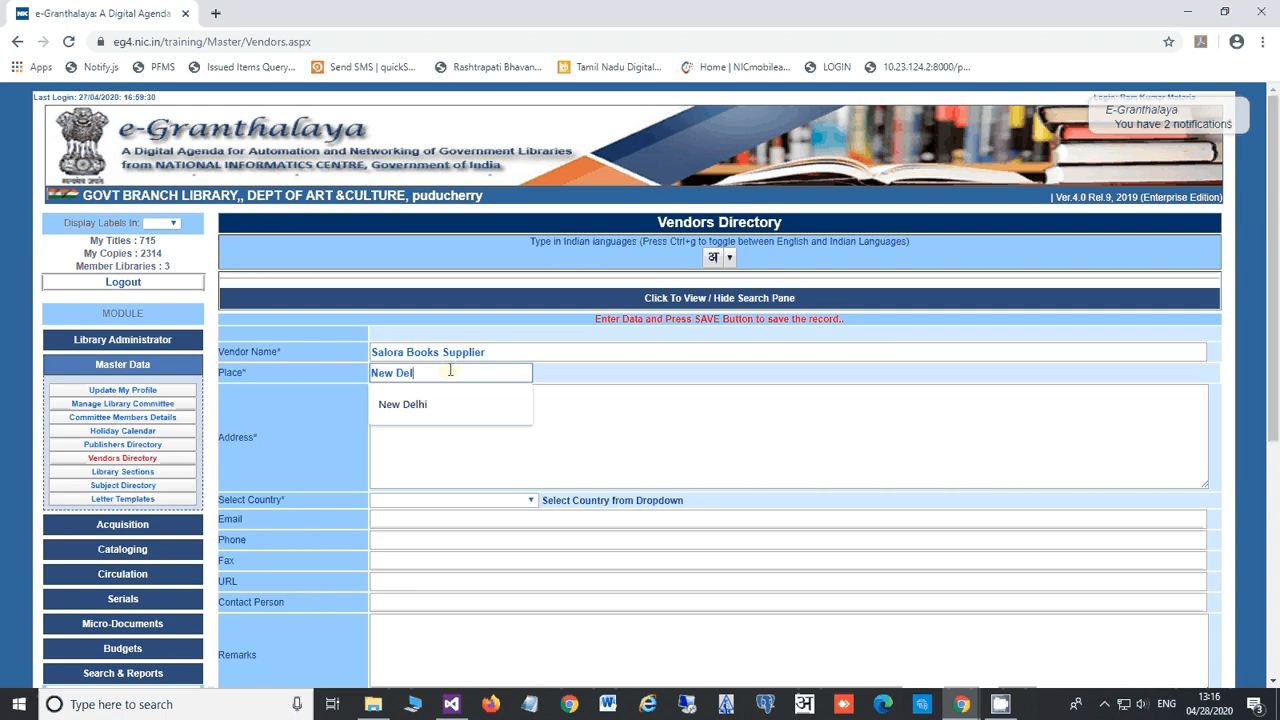
text(hi)
key(Tab)
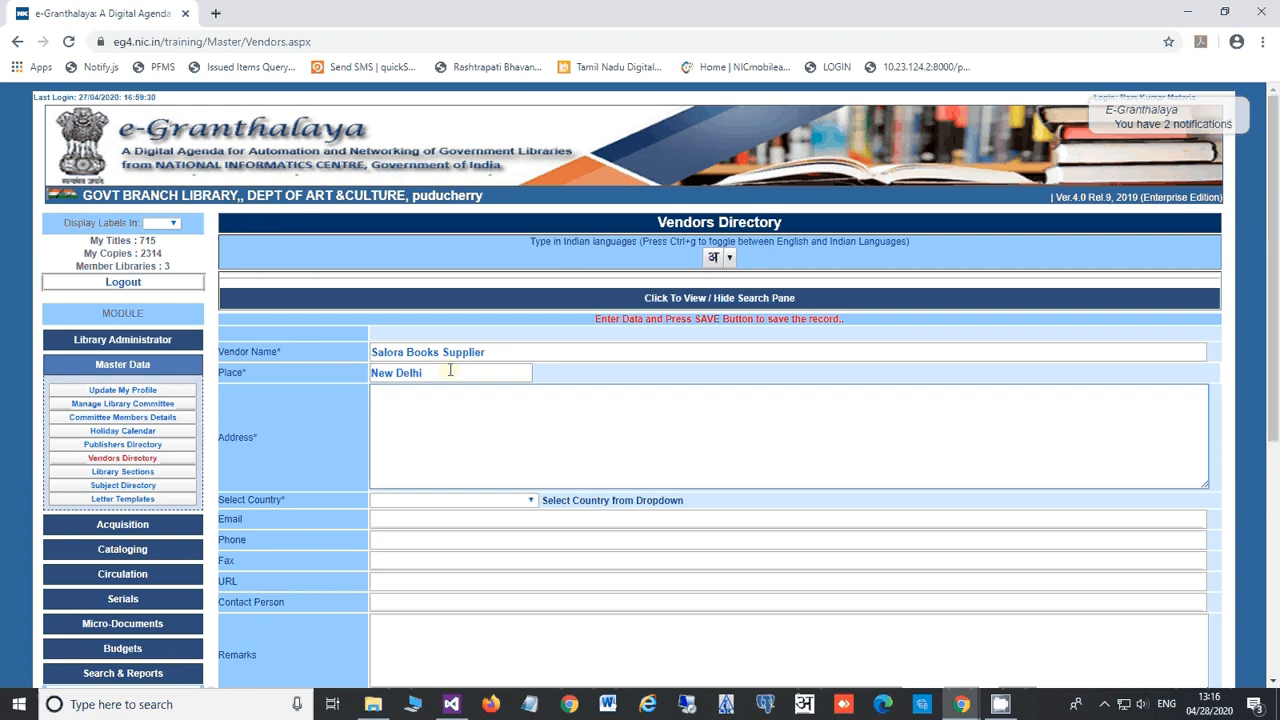
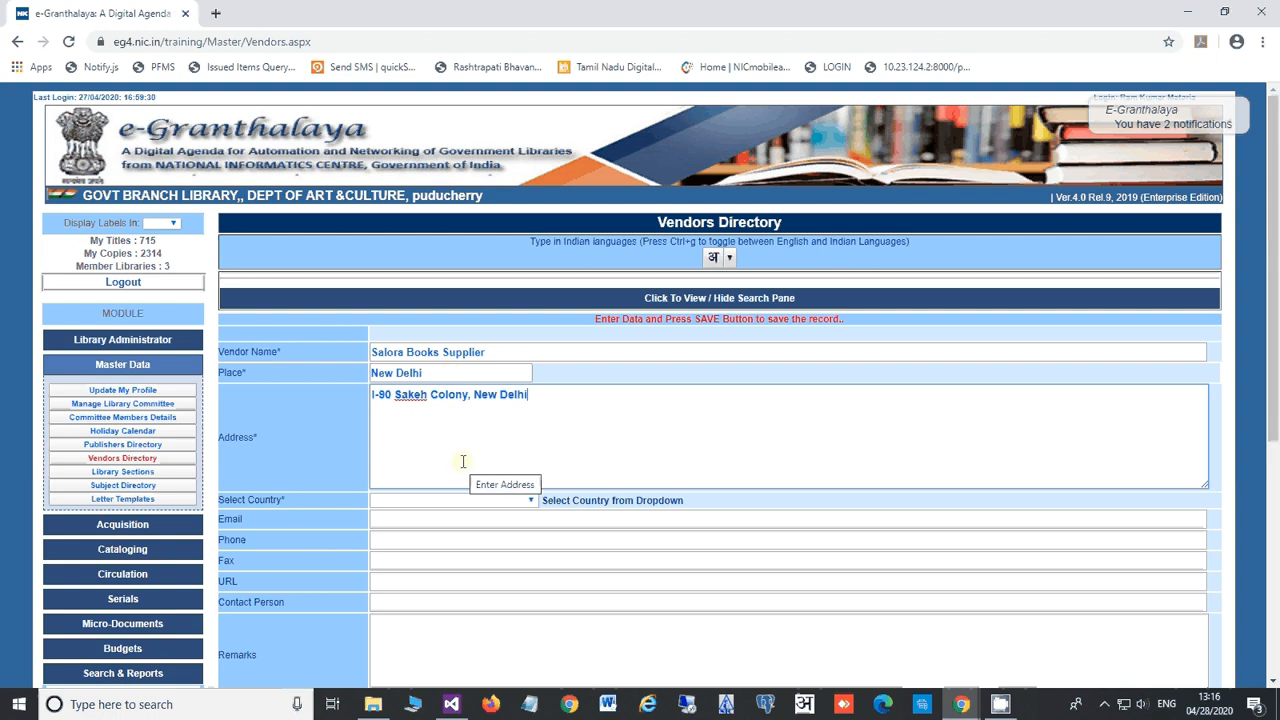
Step: Set the vendor's country to India, fill in the contact person's name, and save
key(Tab)
key(i)
key(n)
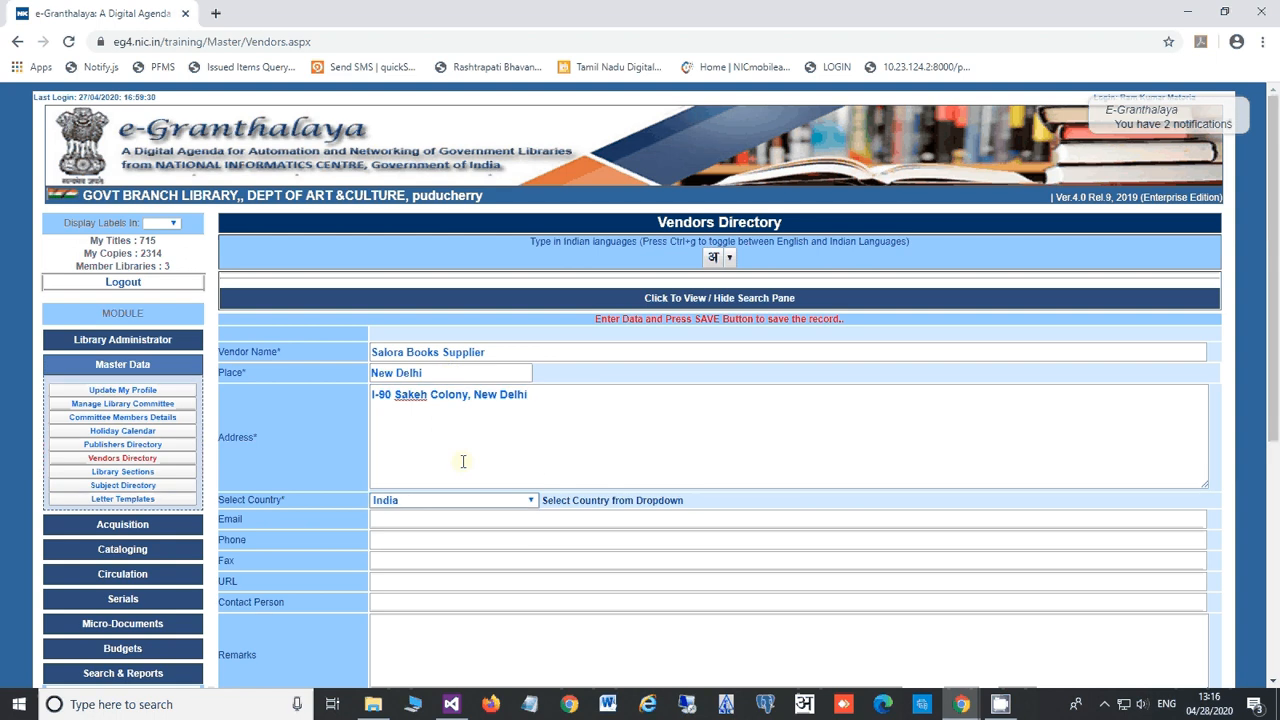
key(Tab)
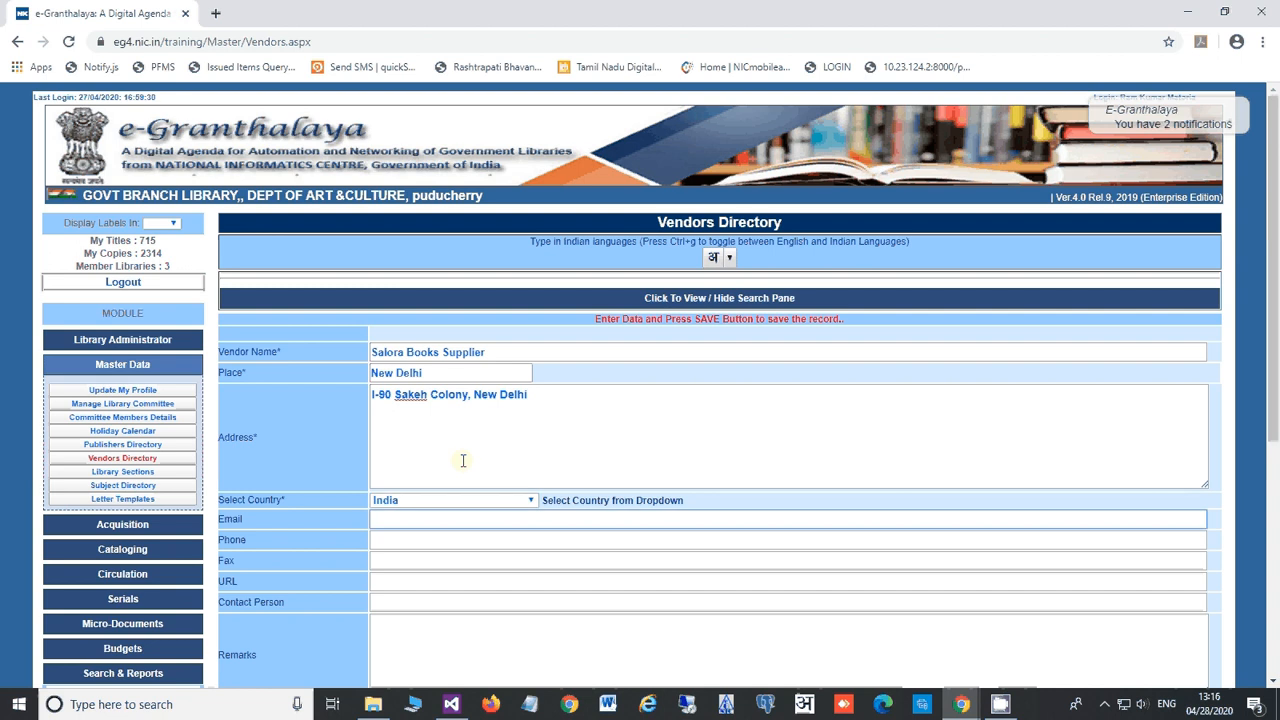
scroll(463, 460, down, 1)
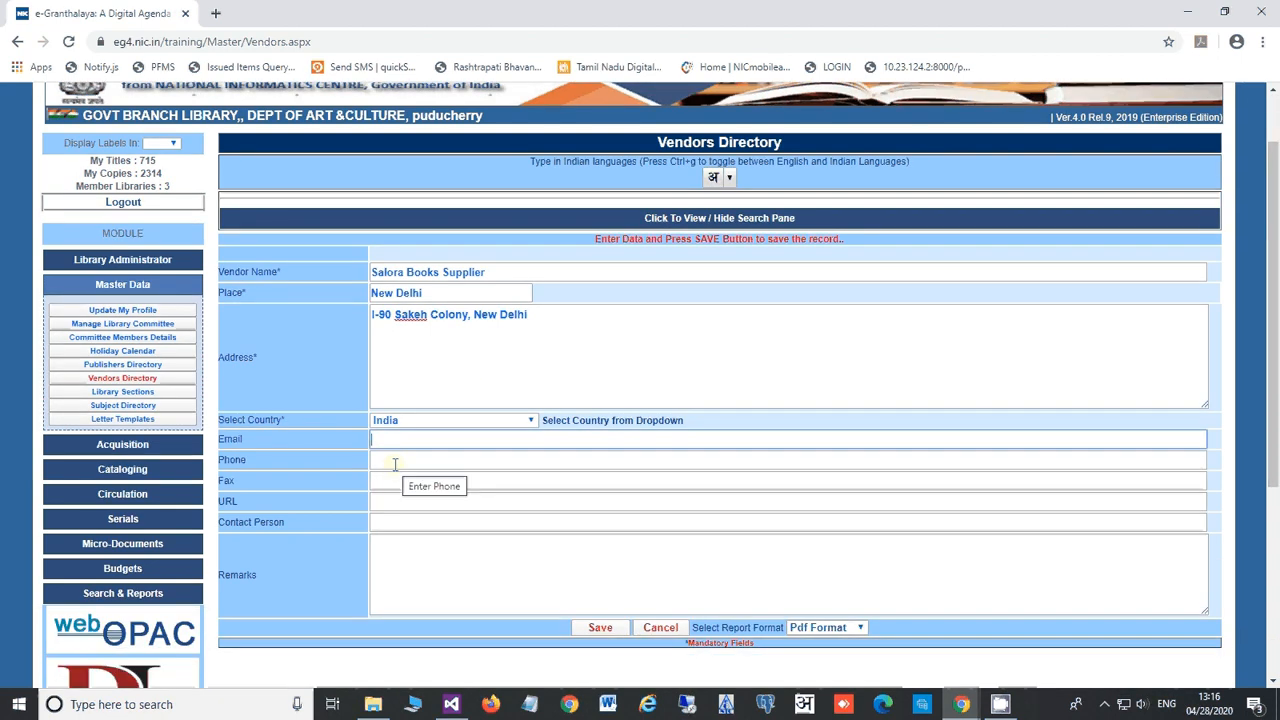
click(383, 503)
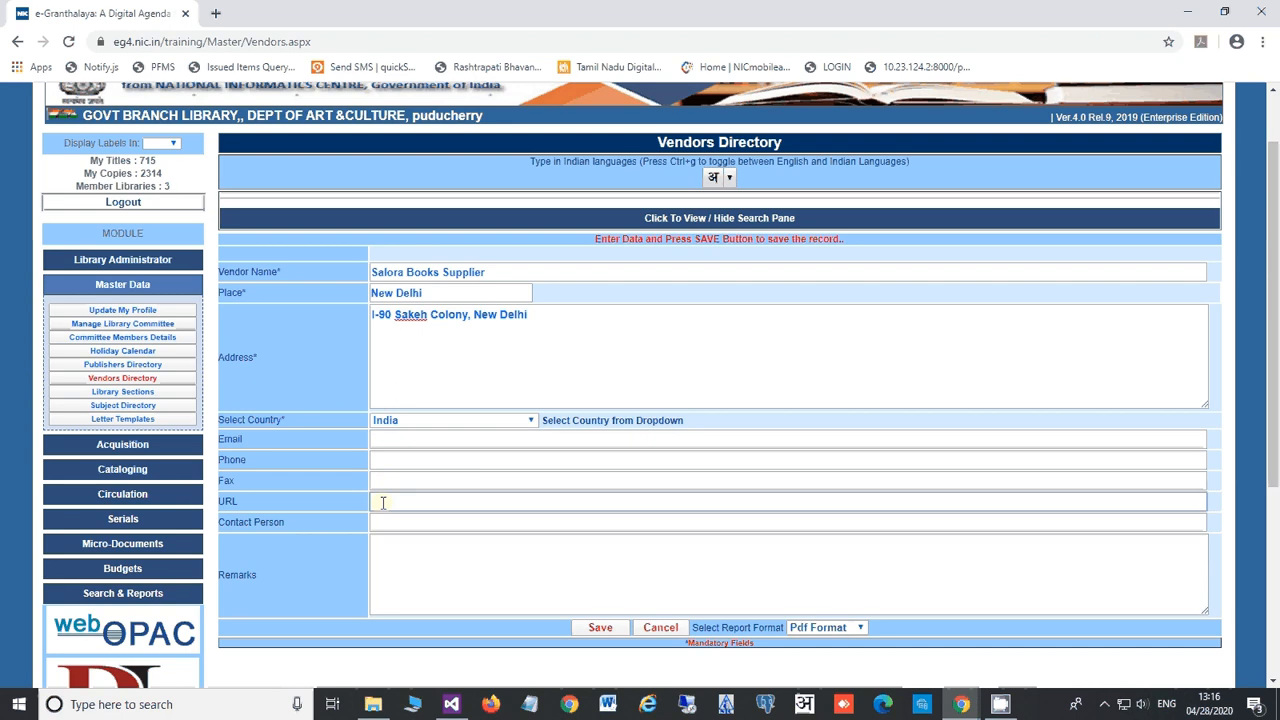
click(385, 524)
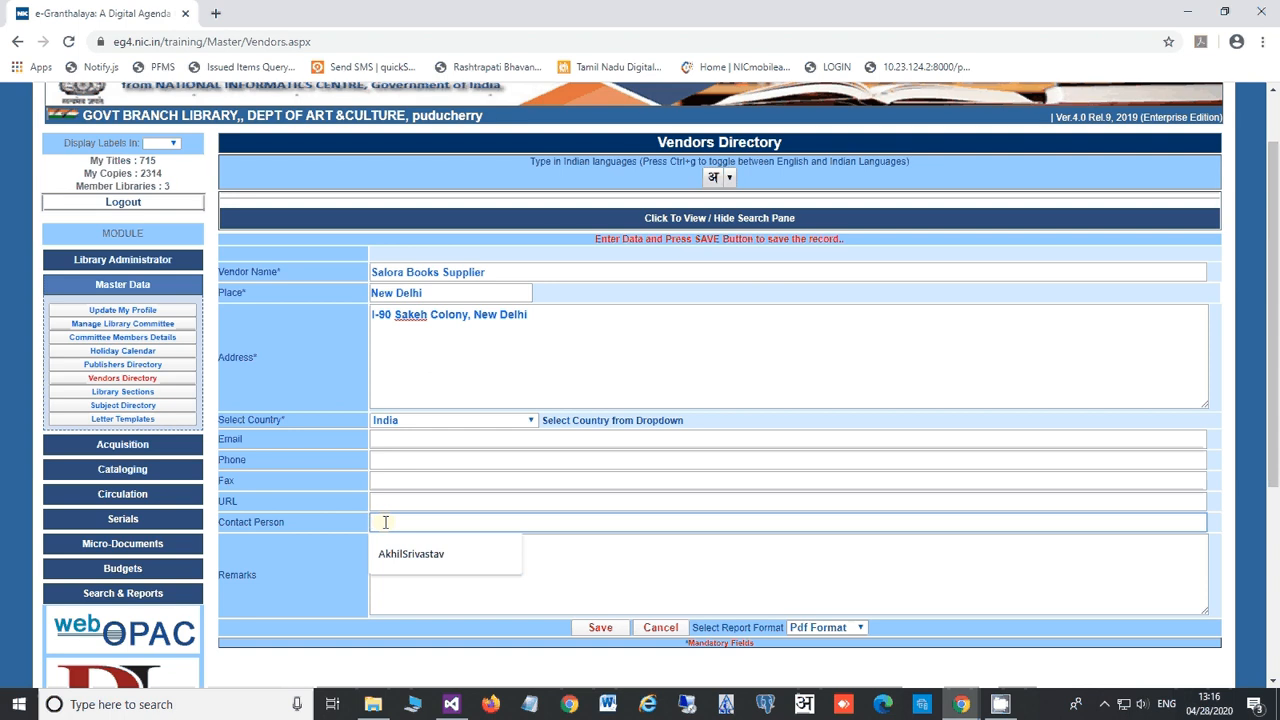
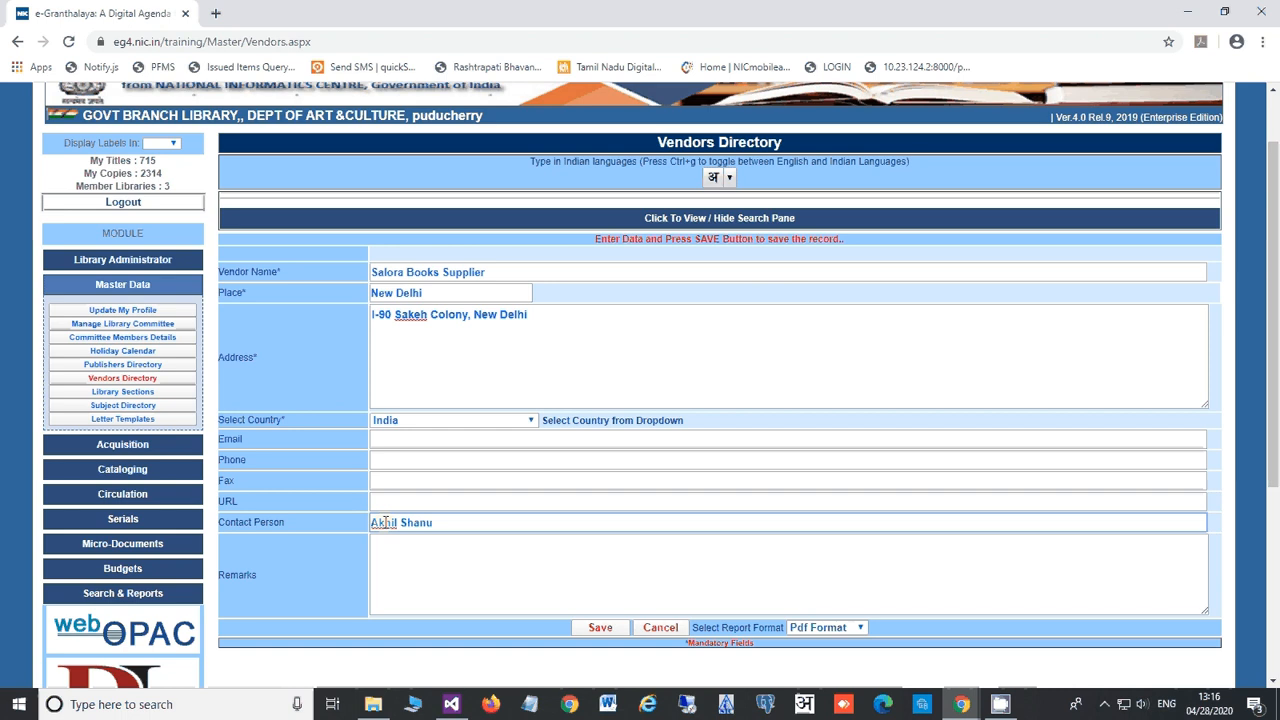
click(441, 550)
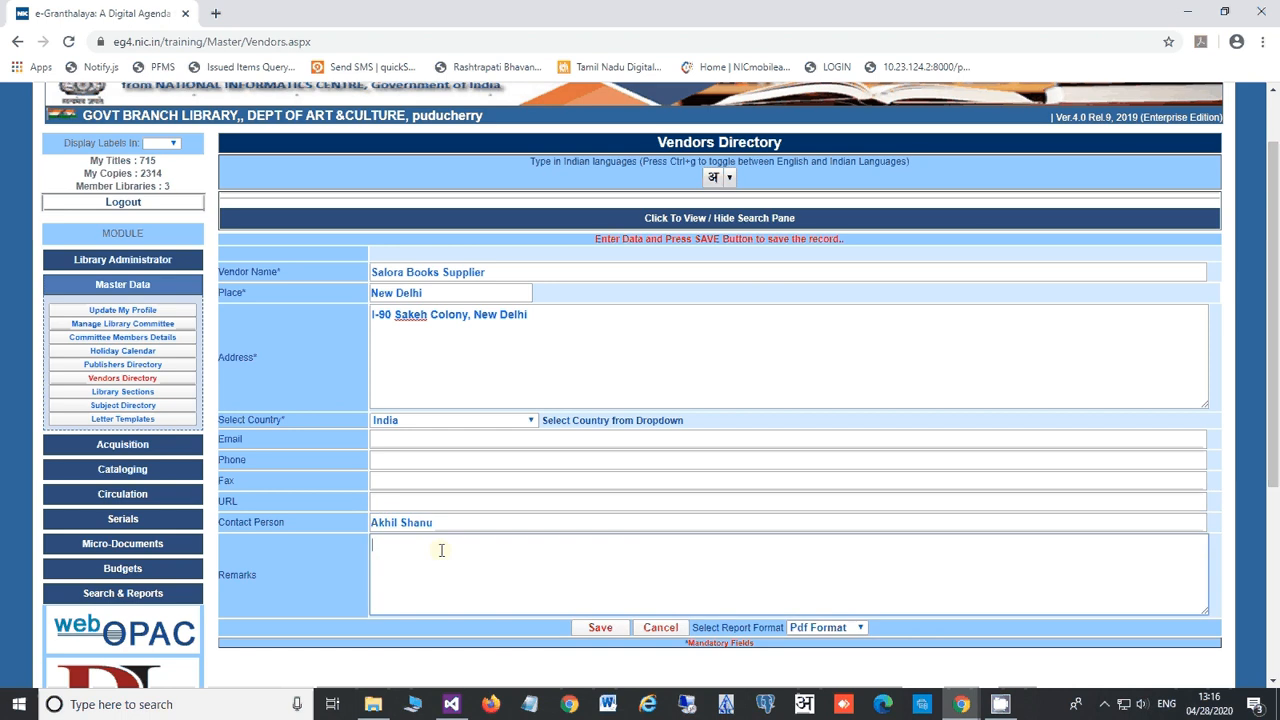
click(603, 630)
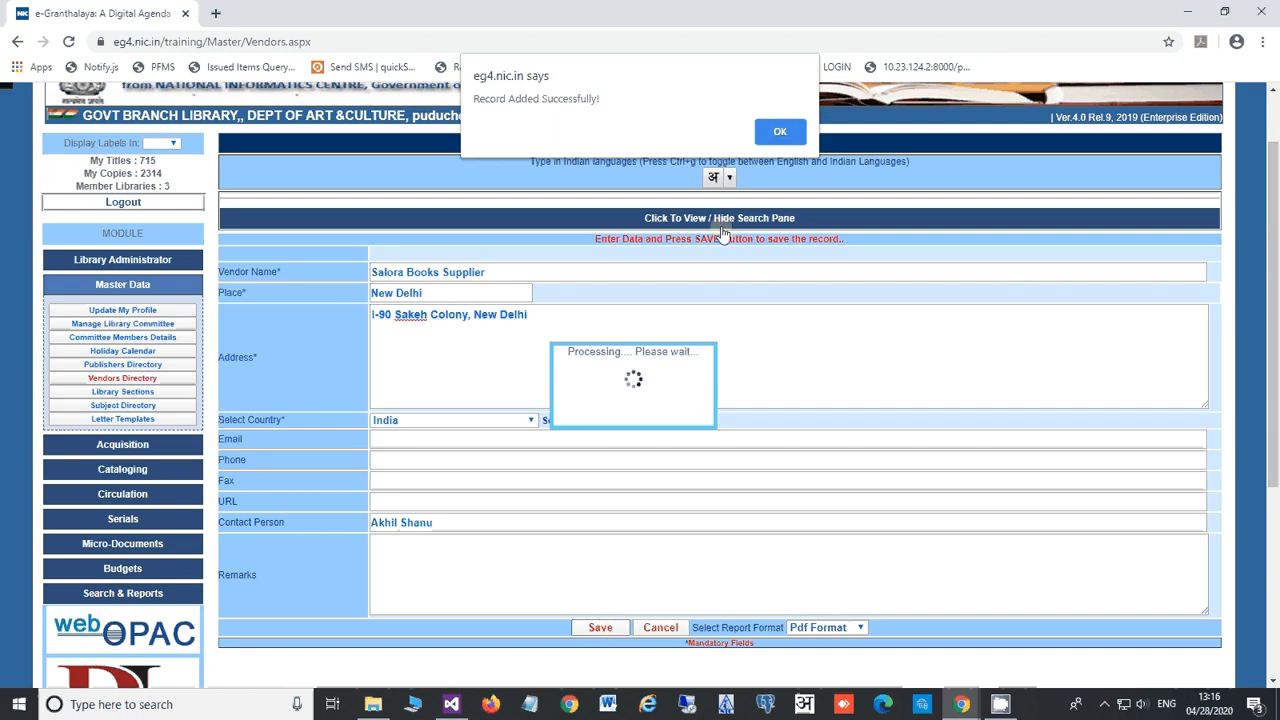
click(779, 131)
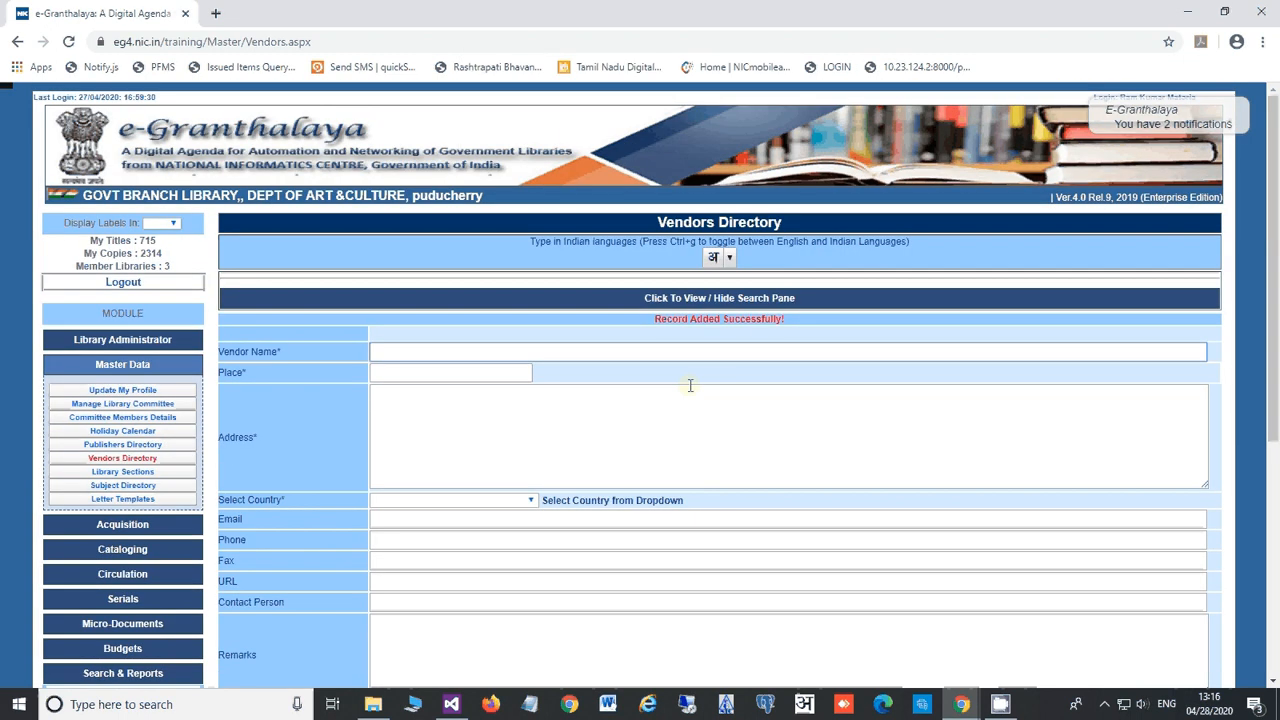
Step: Show the vendor list with search by Vendor Name and dismiss the record-added message
click(670, 304)
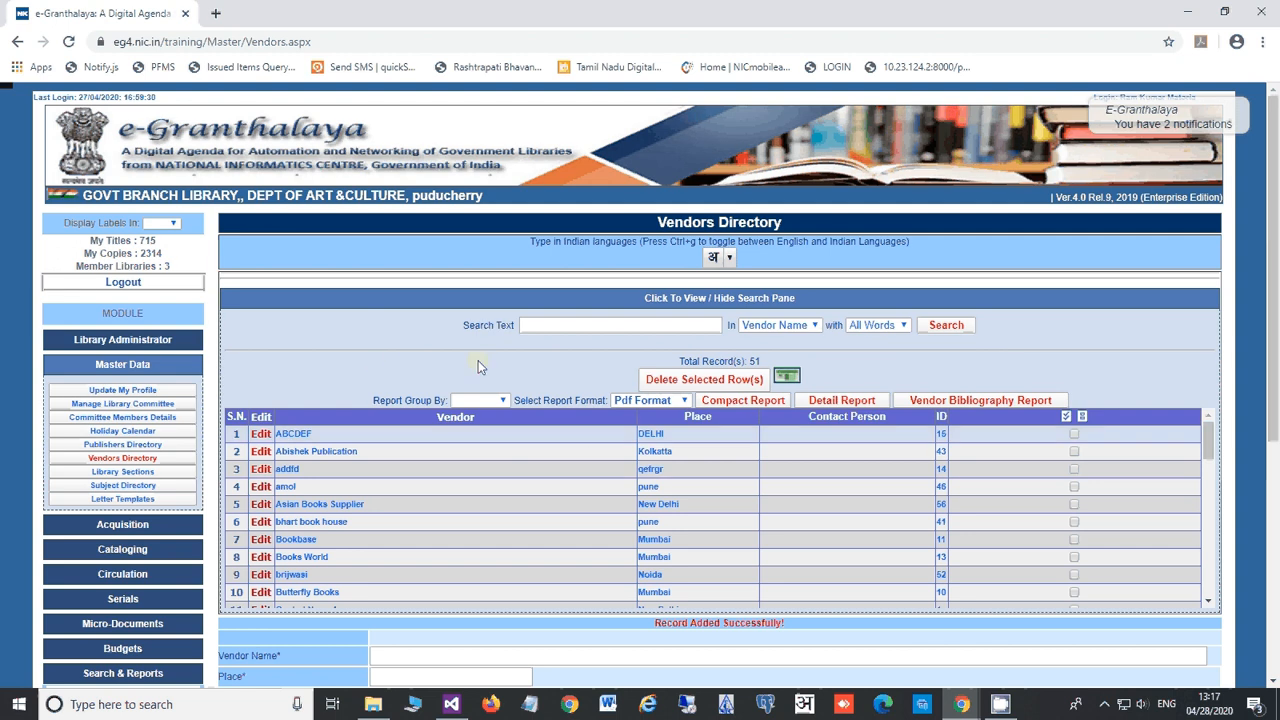
click(780, 325)
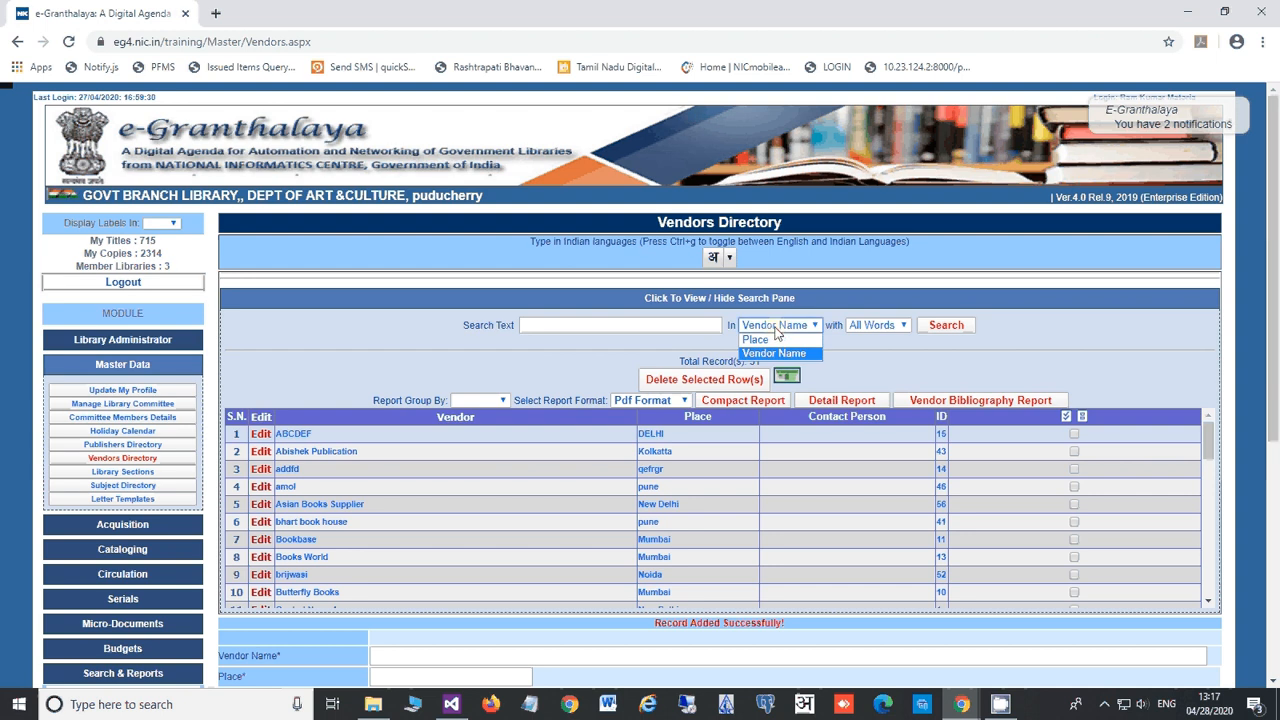
click(970, 367)
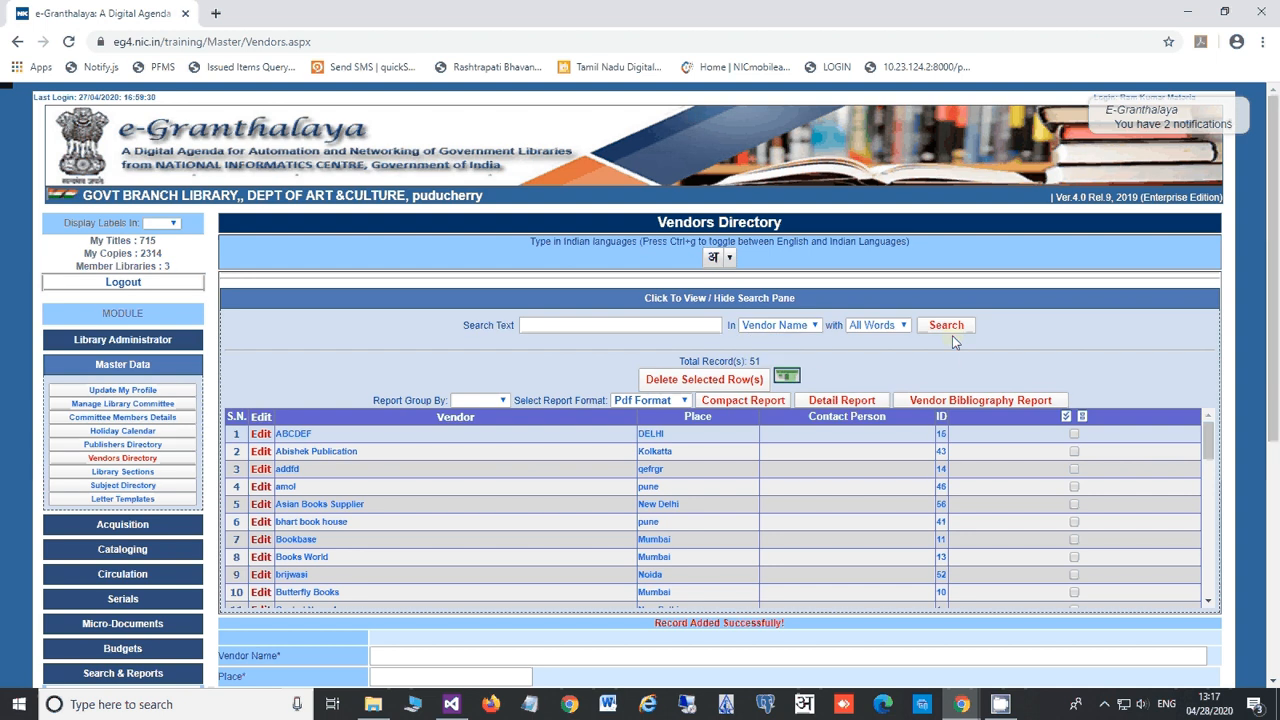
click(628, 328)
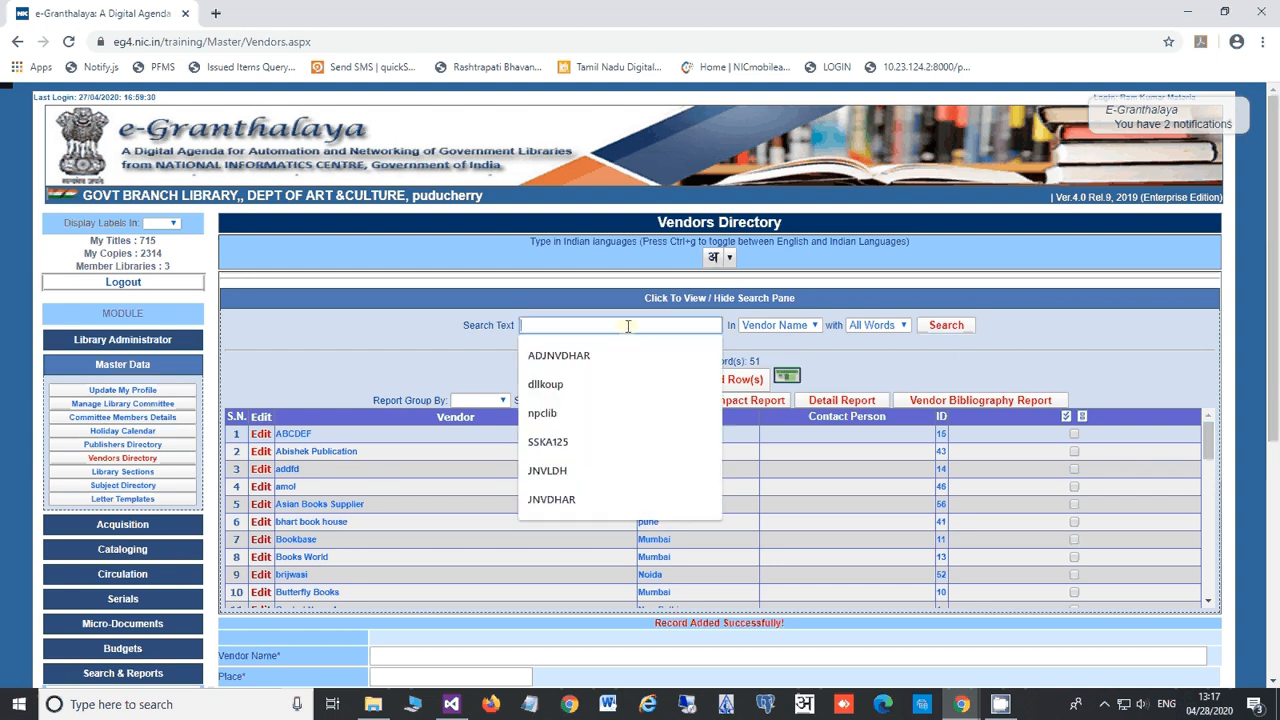
click(975, 350)
click(945, 327)
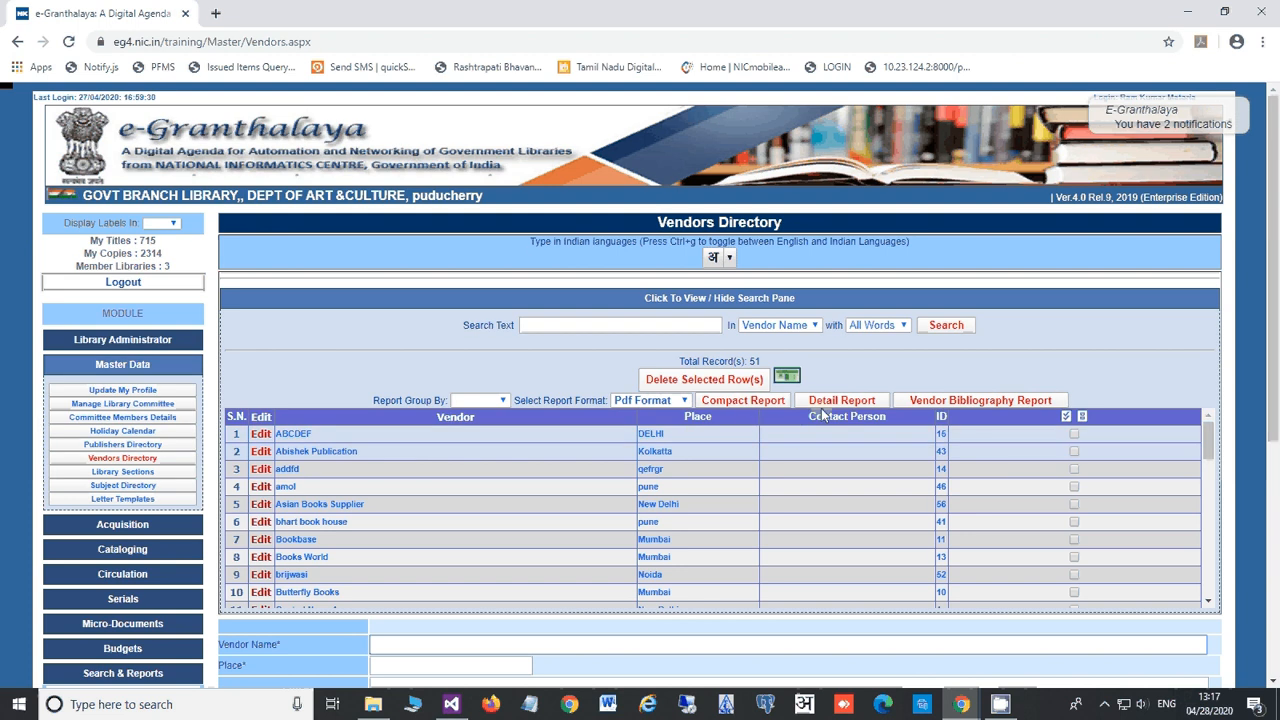
Step: Generate the Vendor Bibliography PDF report, scroll through it, and close Acrobat Reader
click(985, 403)
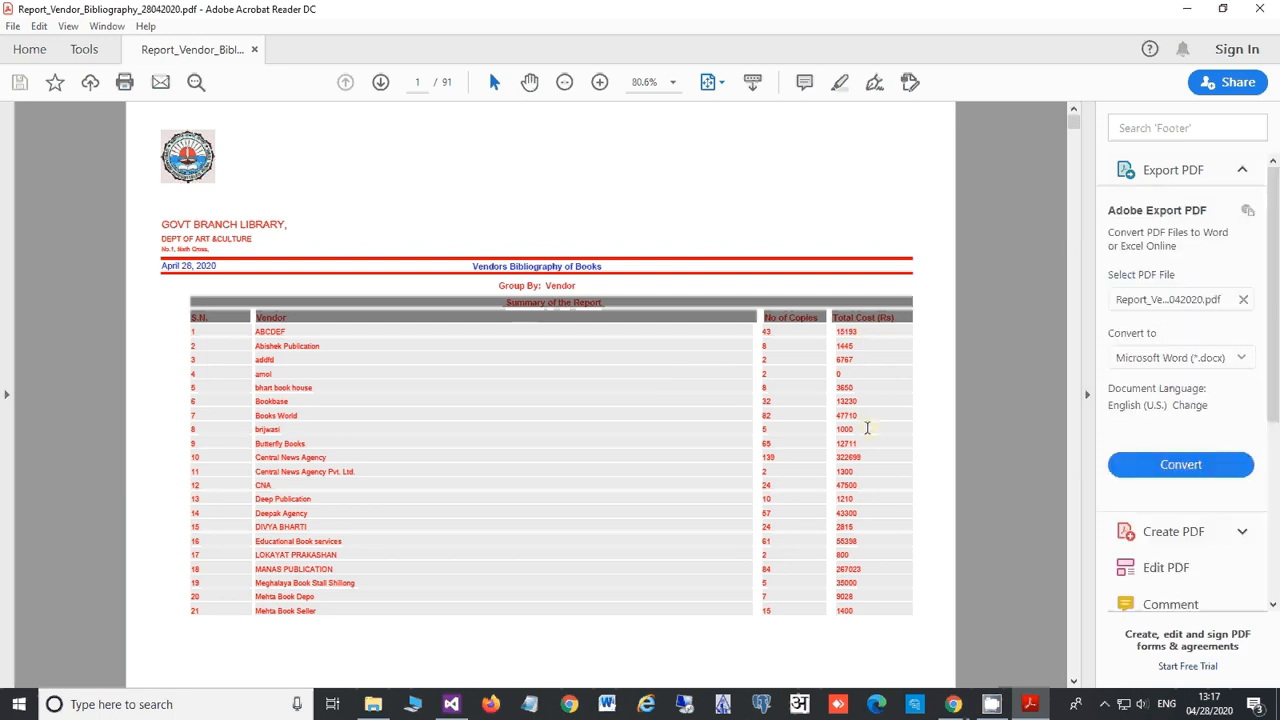
scroll(867, 428, down, 20)
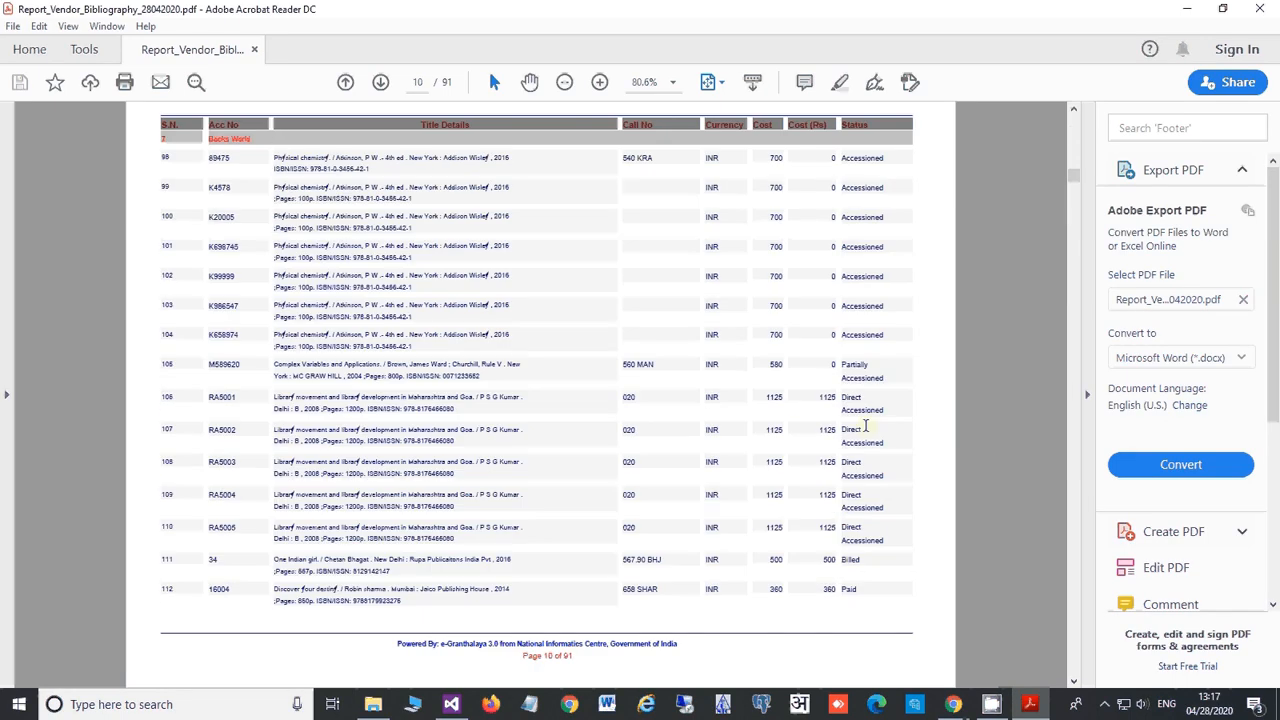
click(1259, 8)
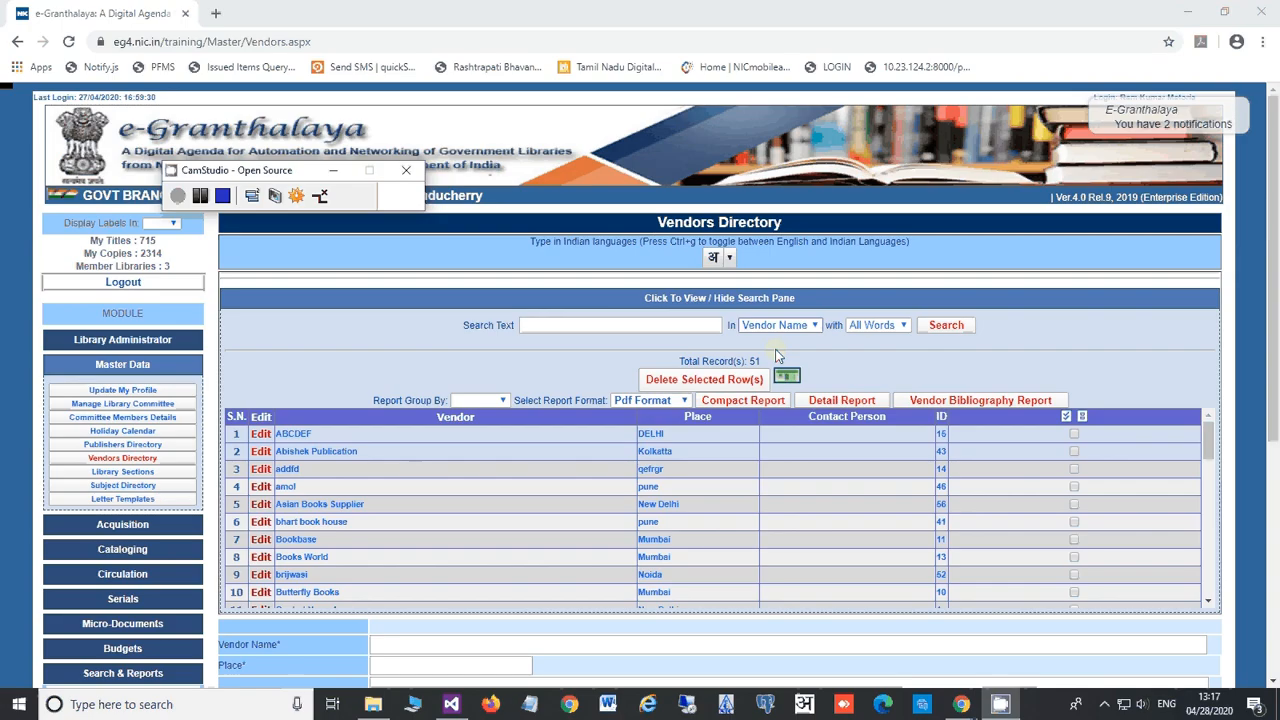
Step: Hide the vendor search pane and go to the Master Data > Library Sections page
click(416, 299)
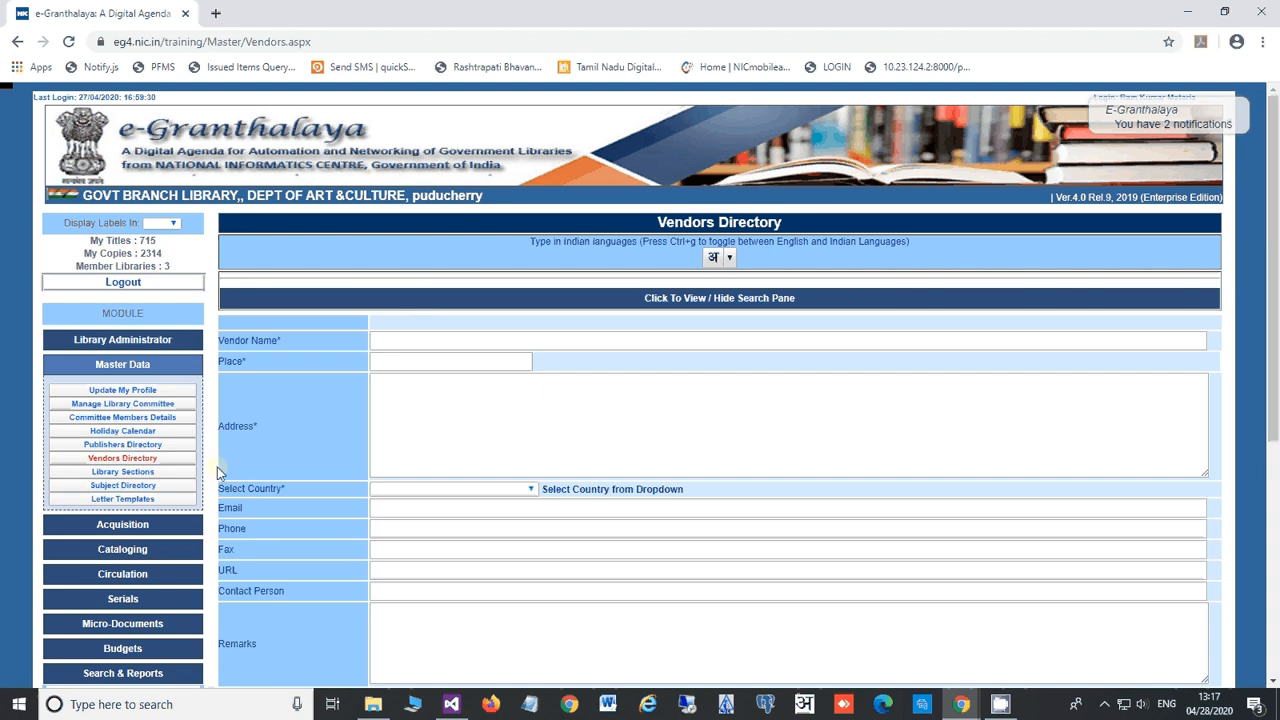
click(145, 472)
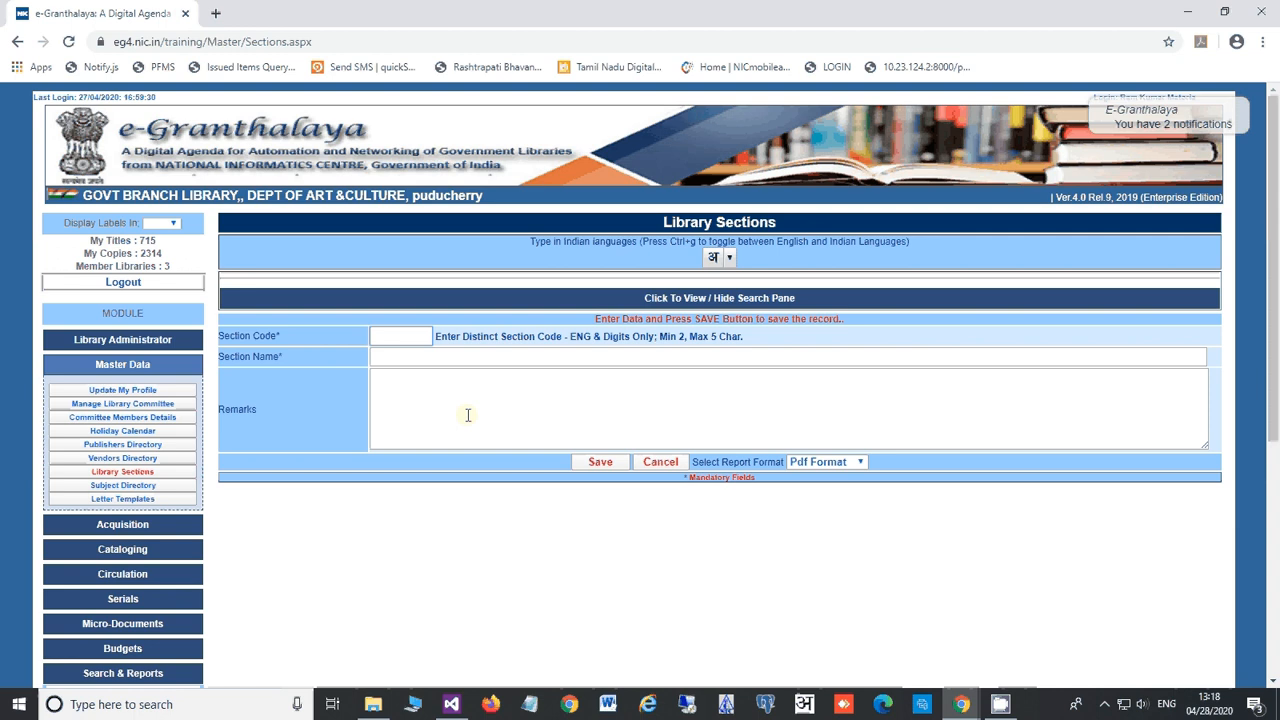
Step: Try saving section code GS named General Section, which is rejected as a duplicate
key(Caps_Lock)
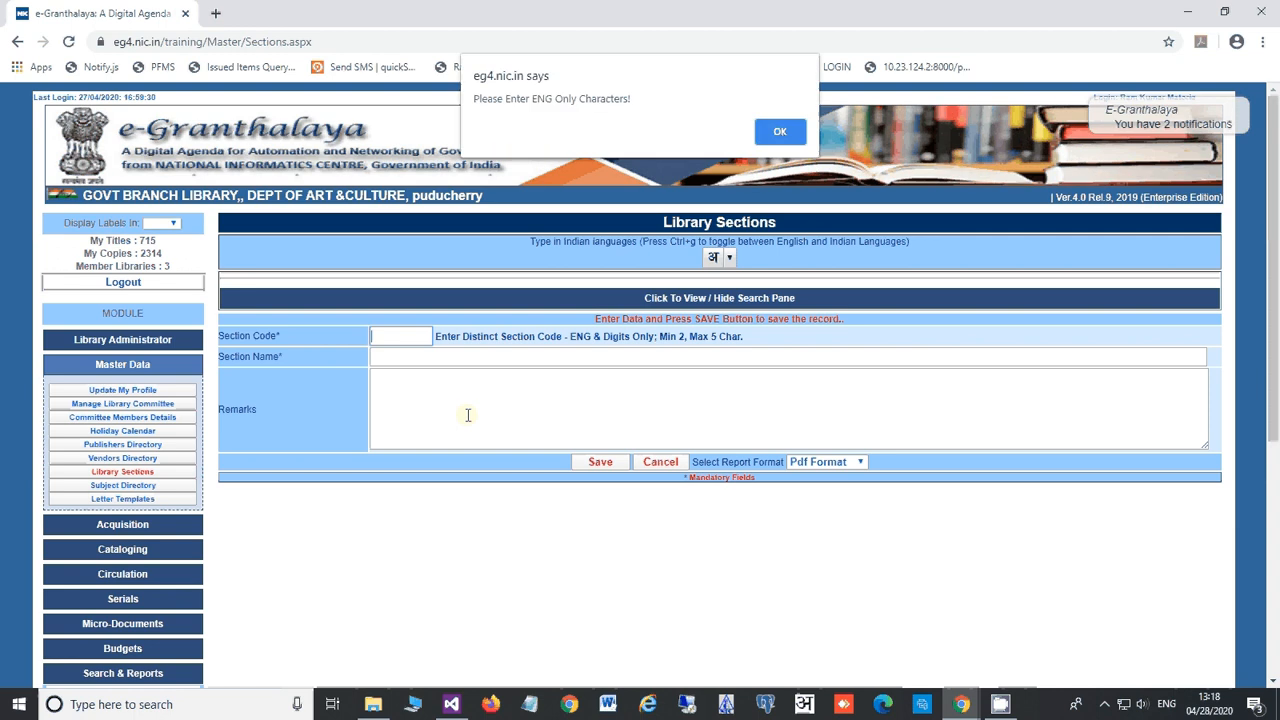
click(778, 131)
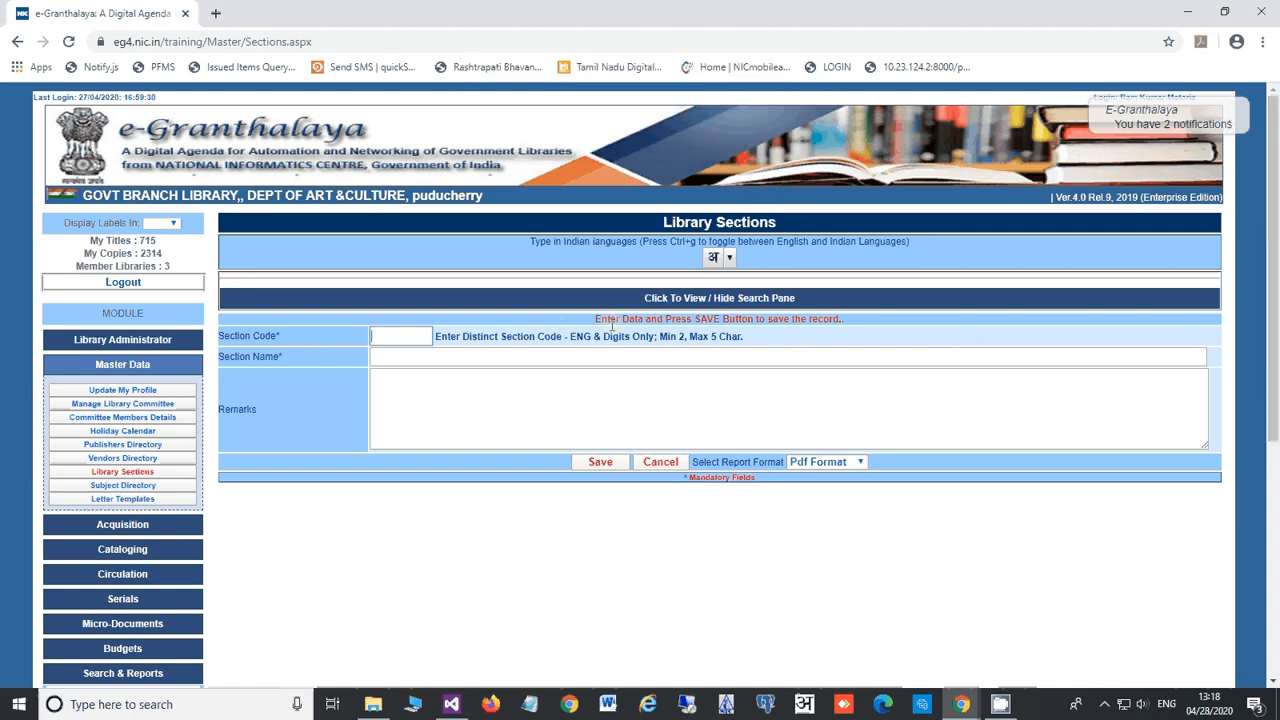
text(GS)
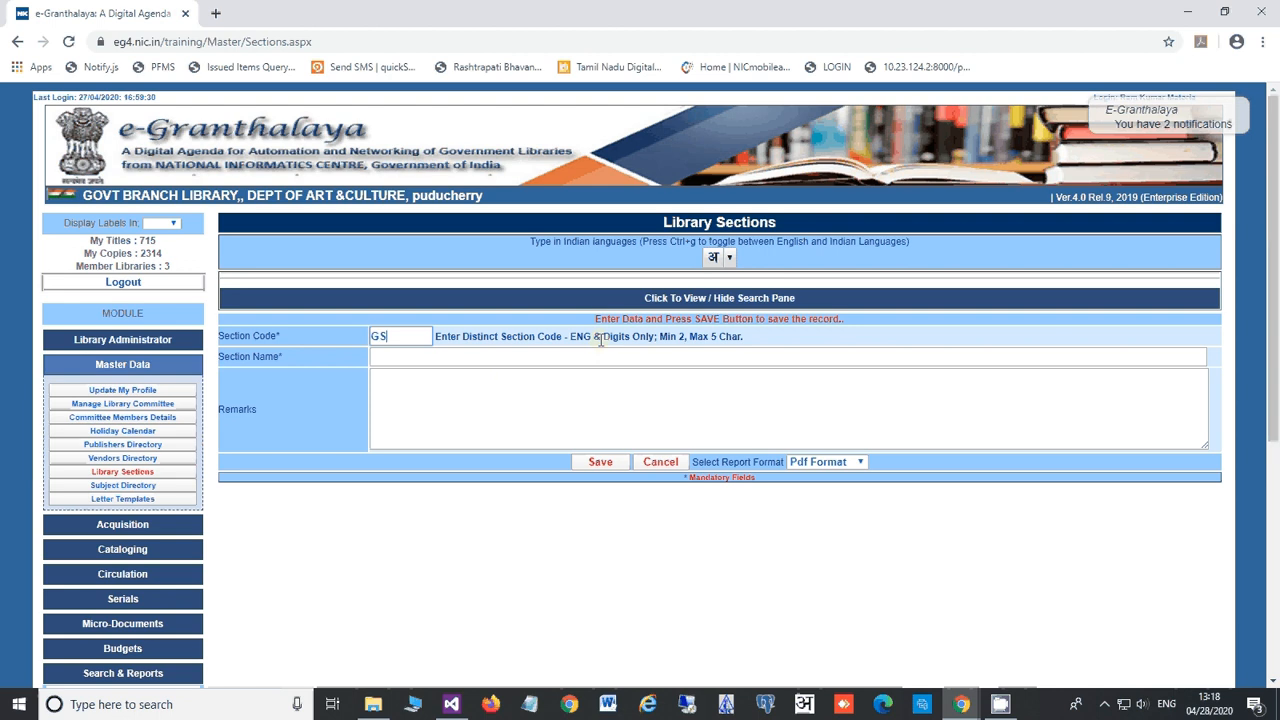
click(501, 355)
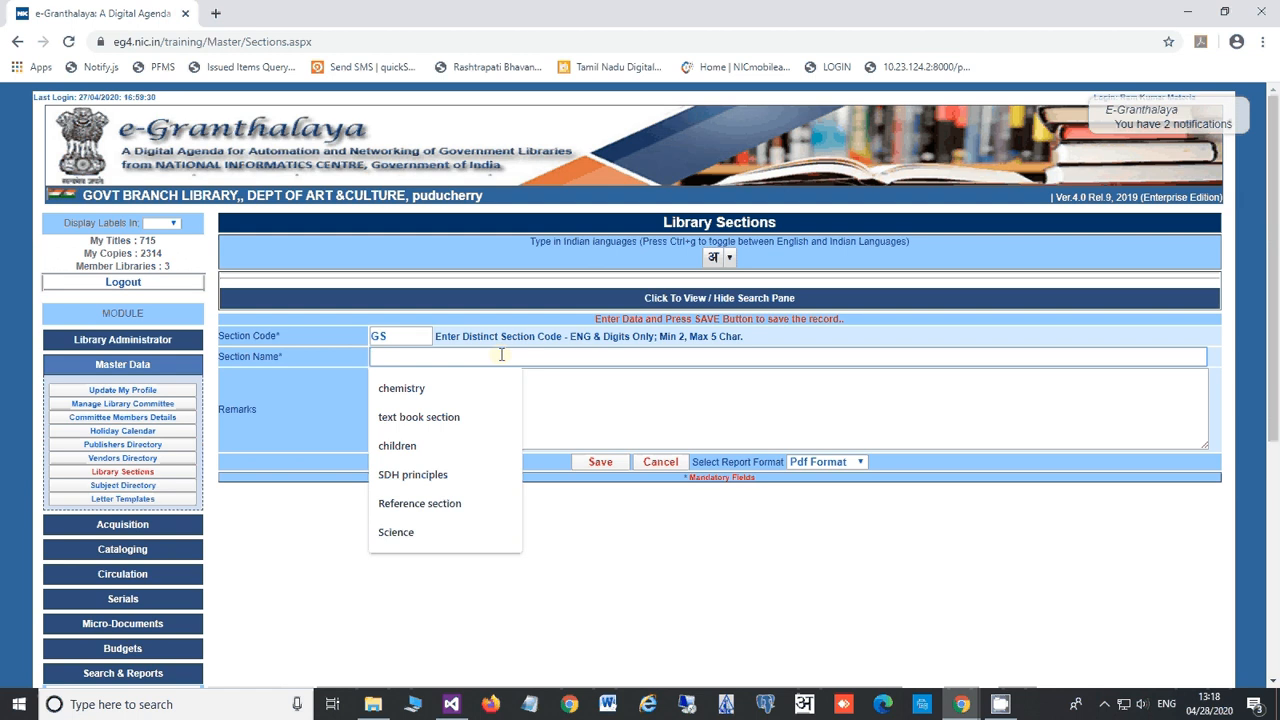
text(General)
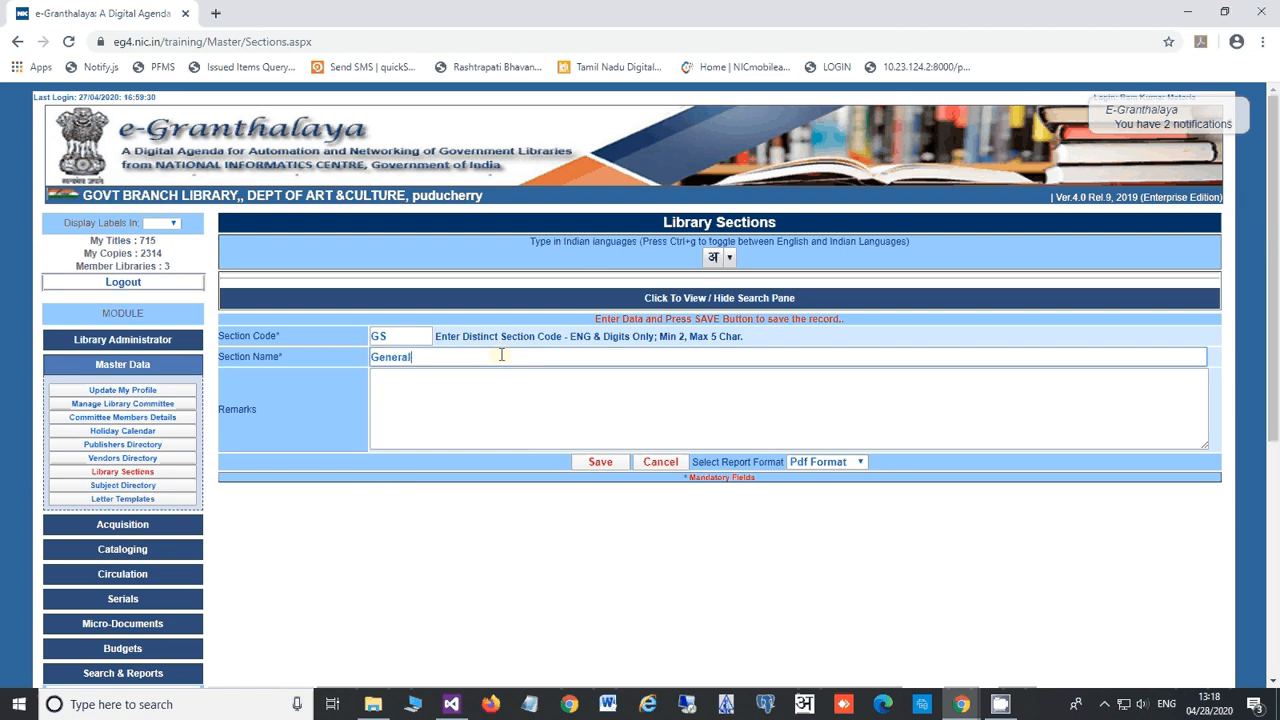
text( Section)
click(598, 465)
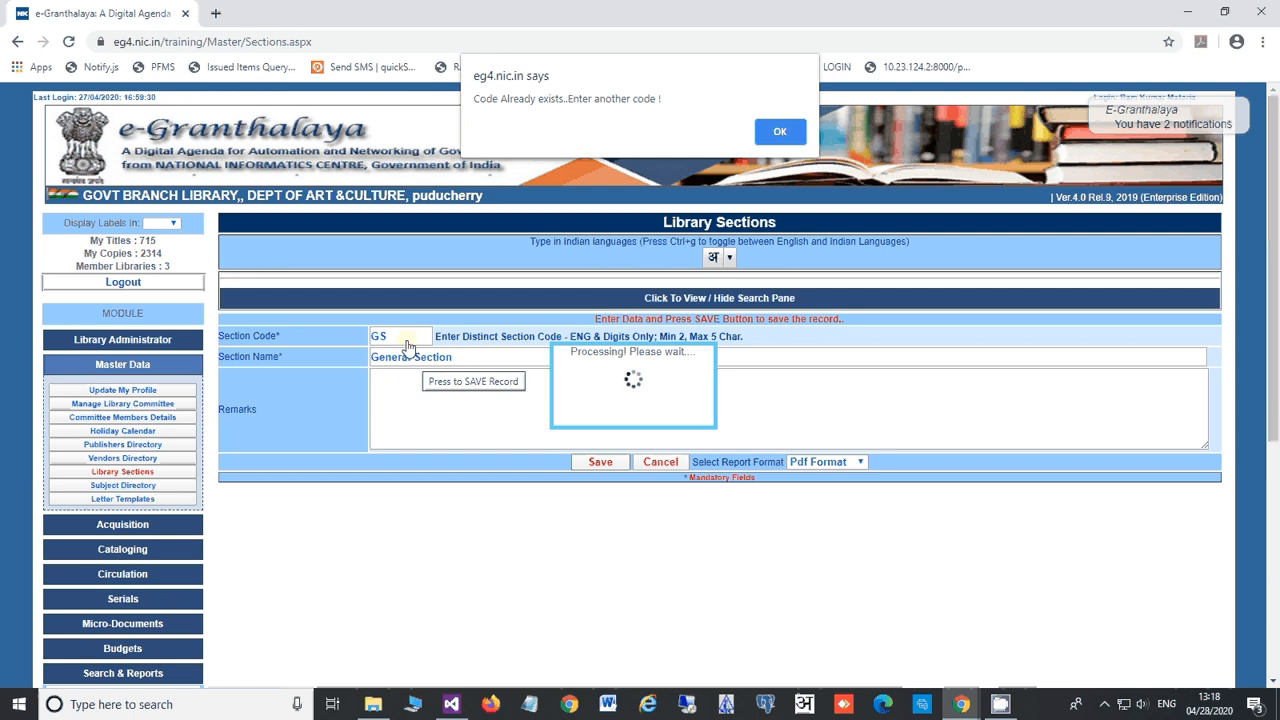
click(776, 133)
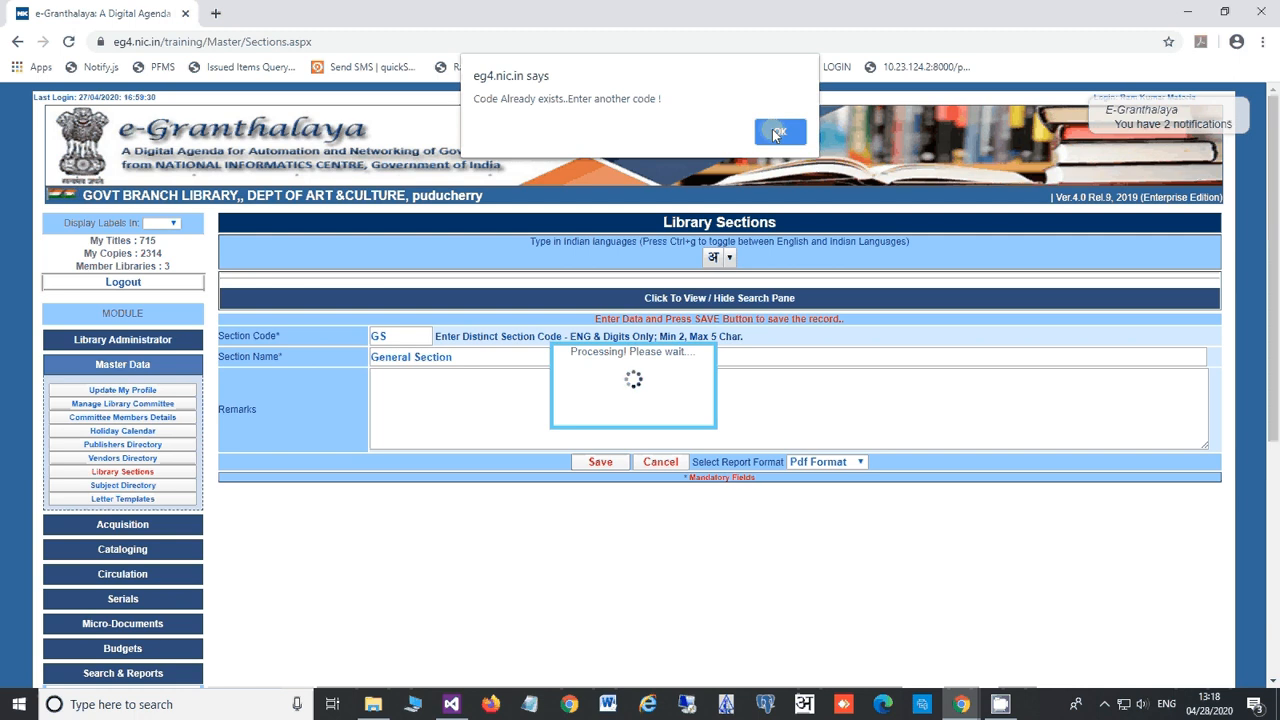
Step: Change the entry to code GS3, name General Section3, and save it successfully
click(772, 129)
text(3)
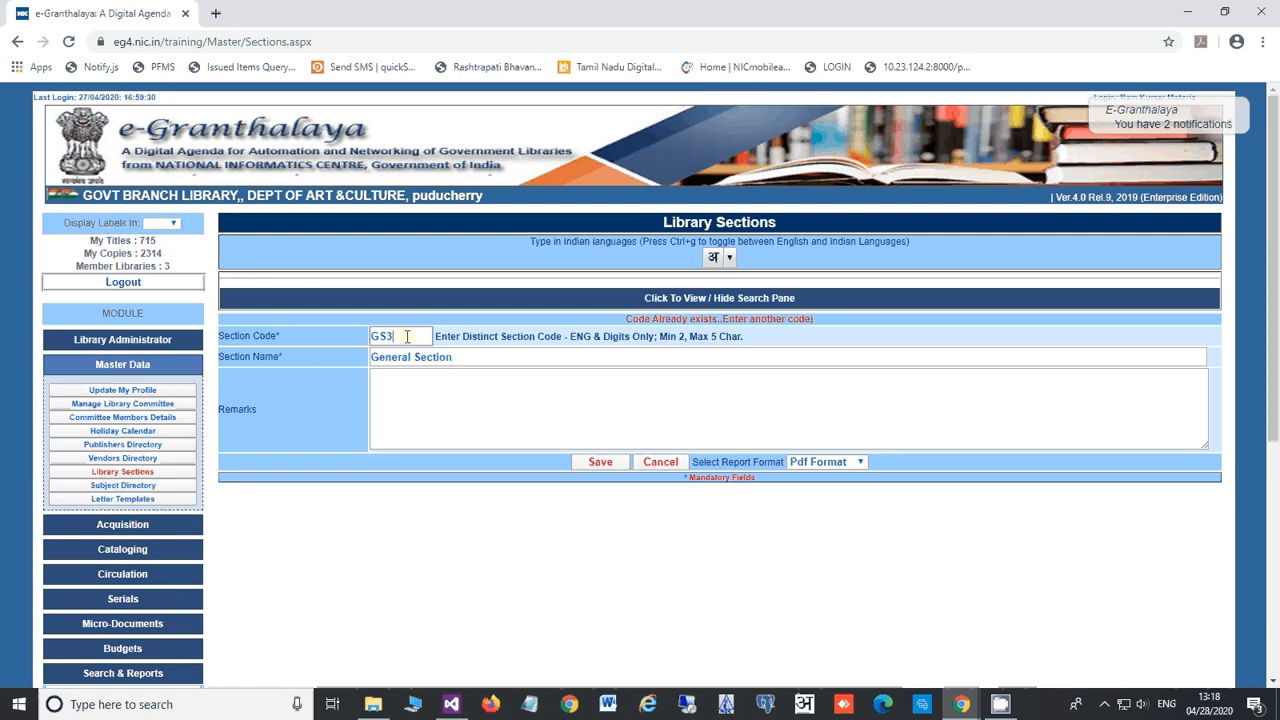
click(462, 352)
text(3)
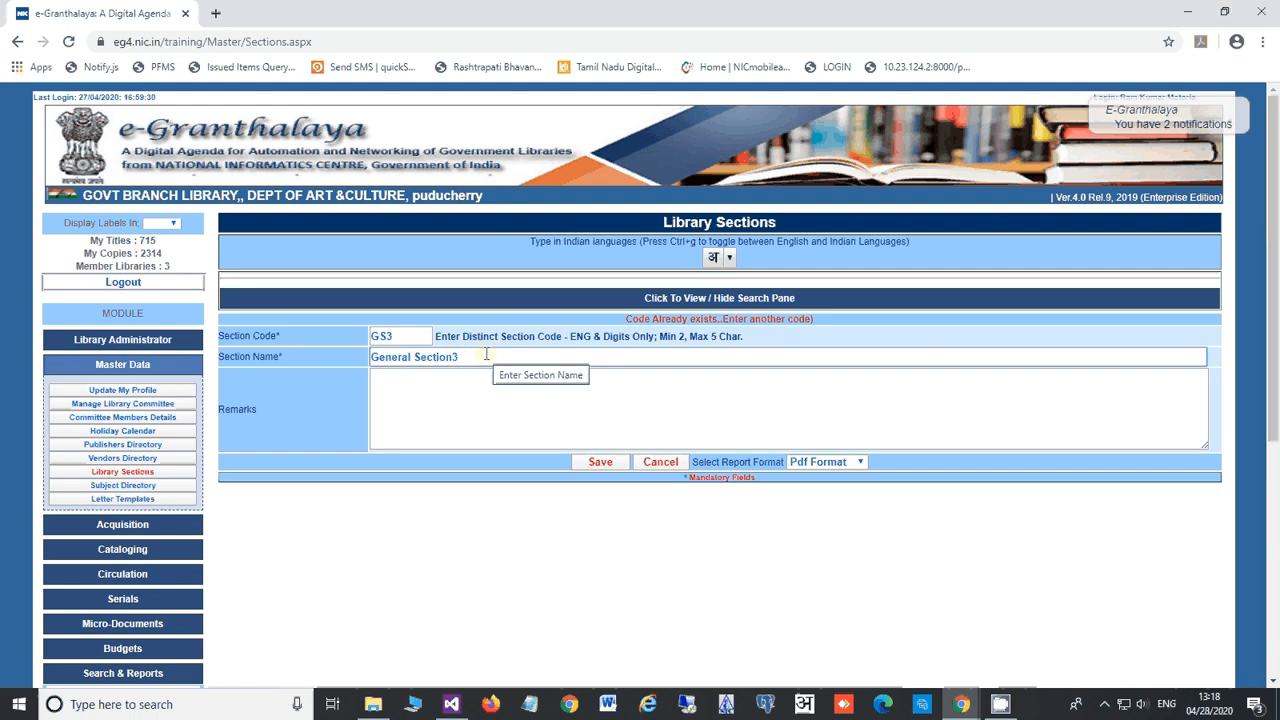
click(601, 463)
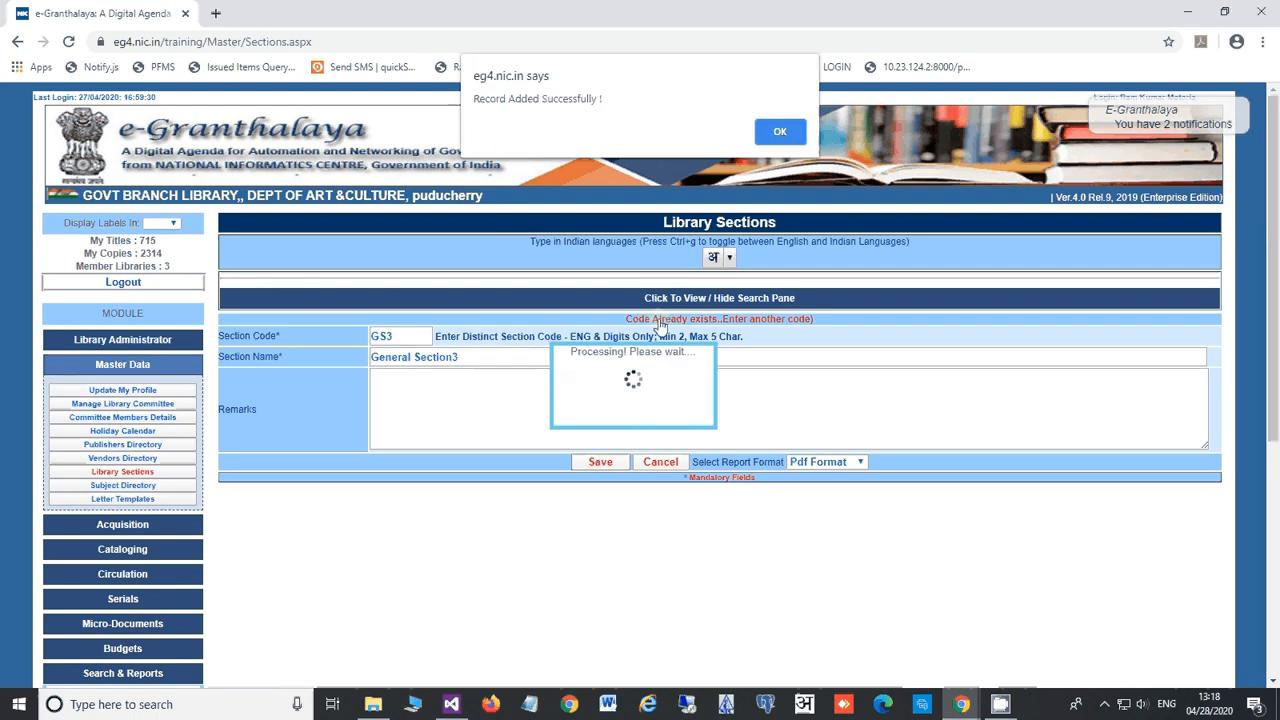
click(782, 133)
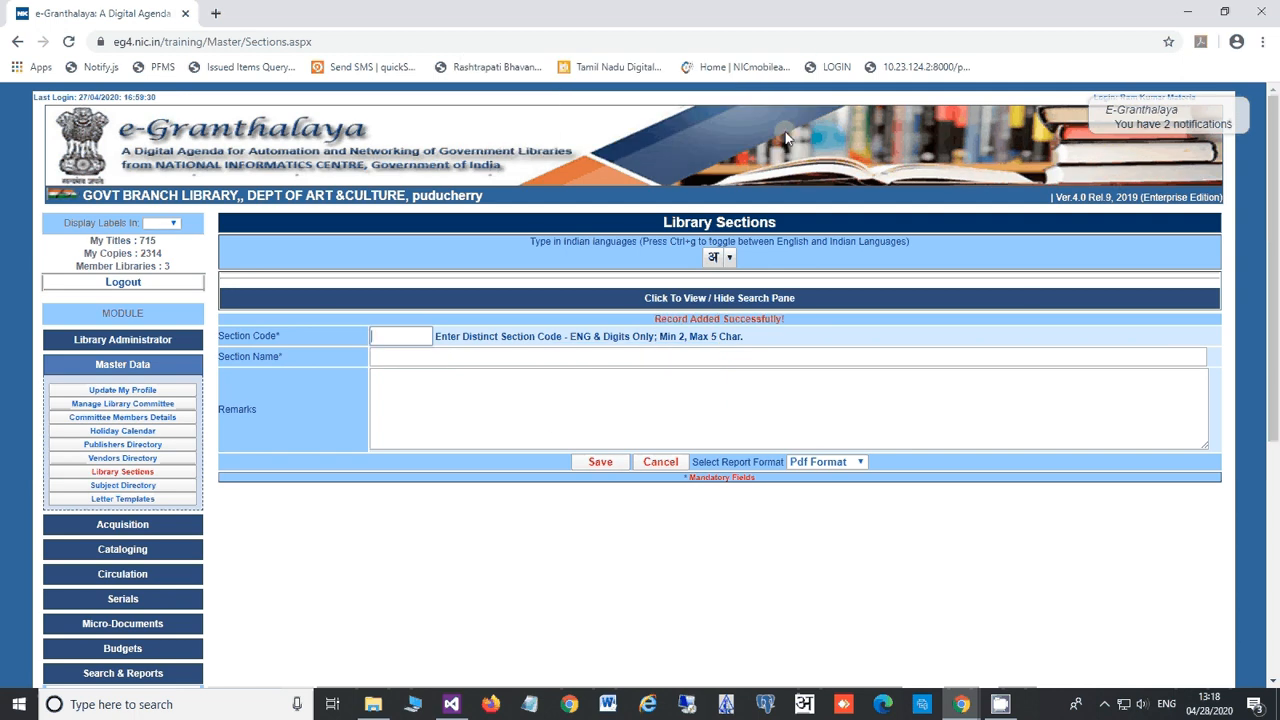
Step: Check that General Section3 is listed among the 24 library sections, then go to Subject Directory
click(658, 300)
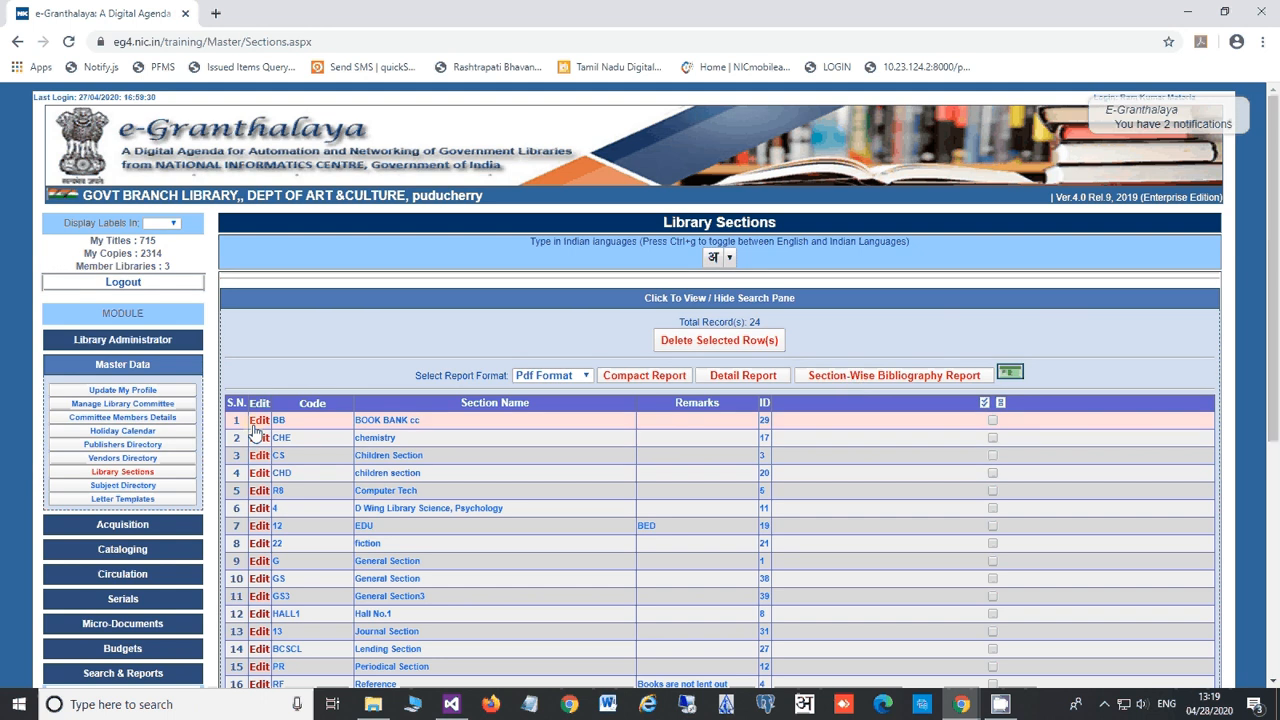
click(386, 305)
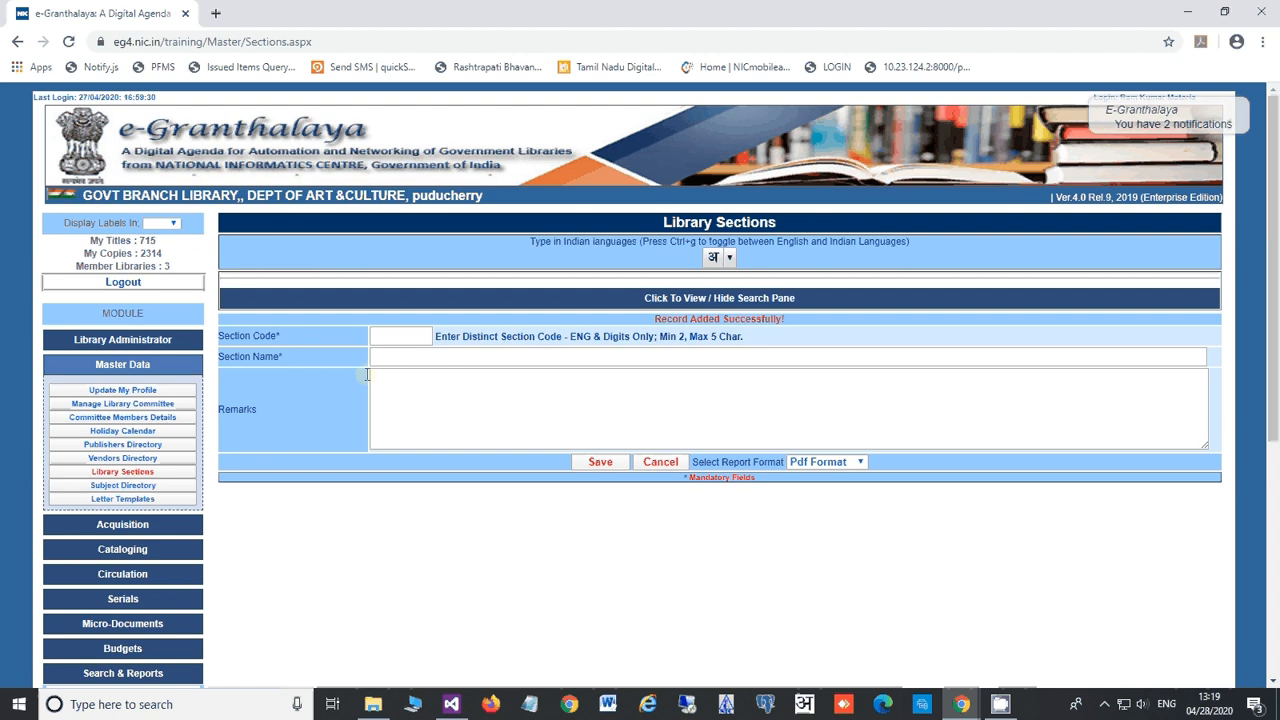
click(120, 485)
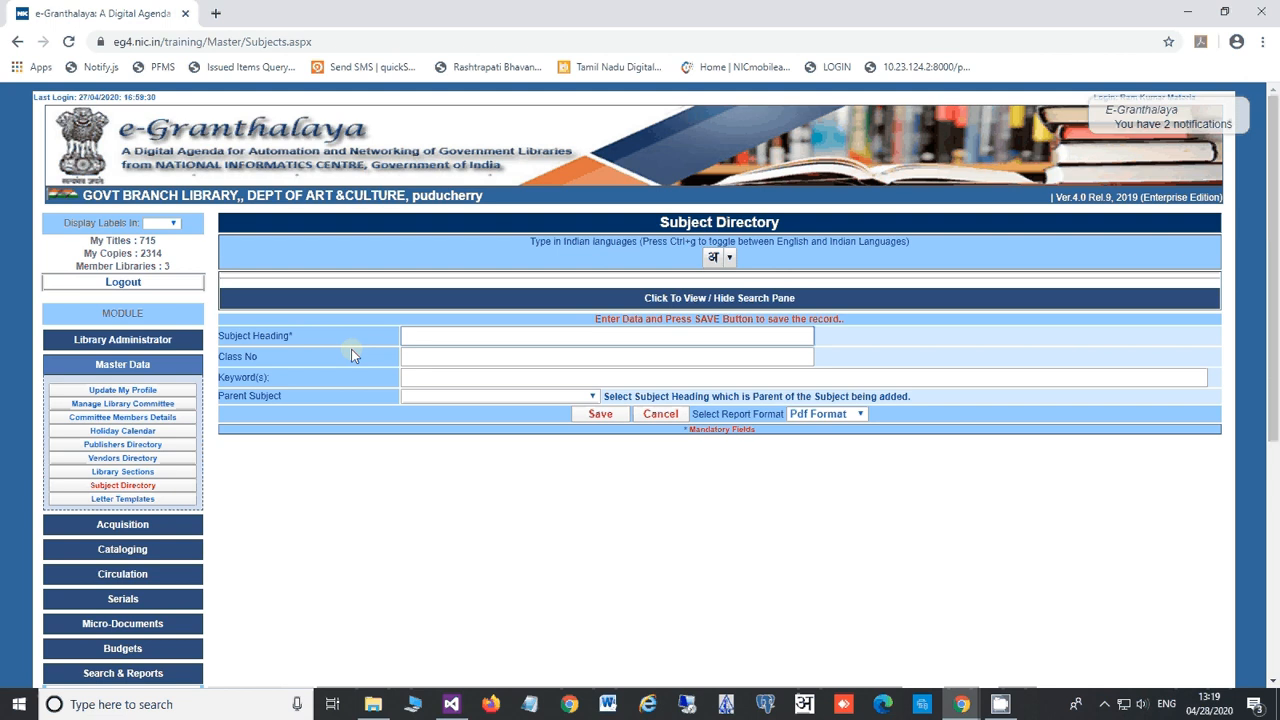
Step: Enter subject heading LIBRARY SCIENCE, class number 020 and keyword LIBRARY DOCUMENTATIONS
click(430, 336)
text(LIBRAR)
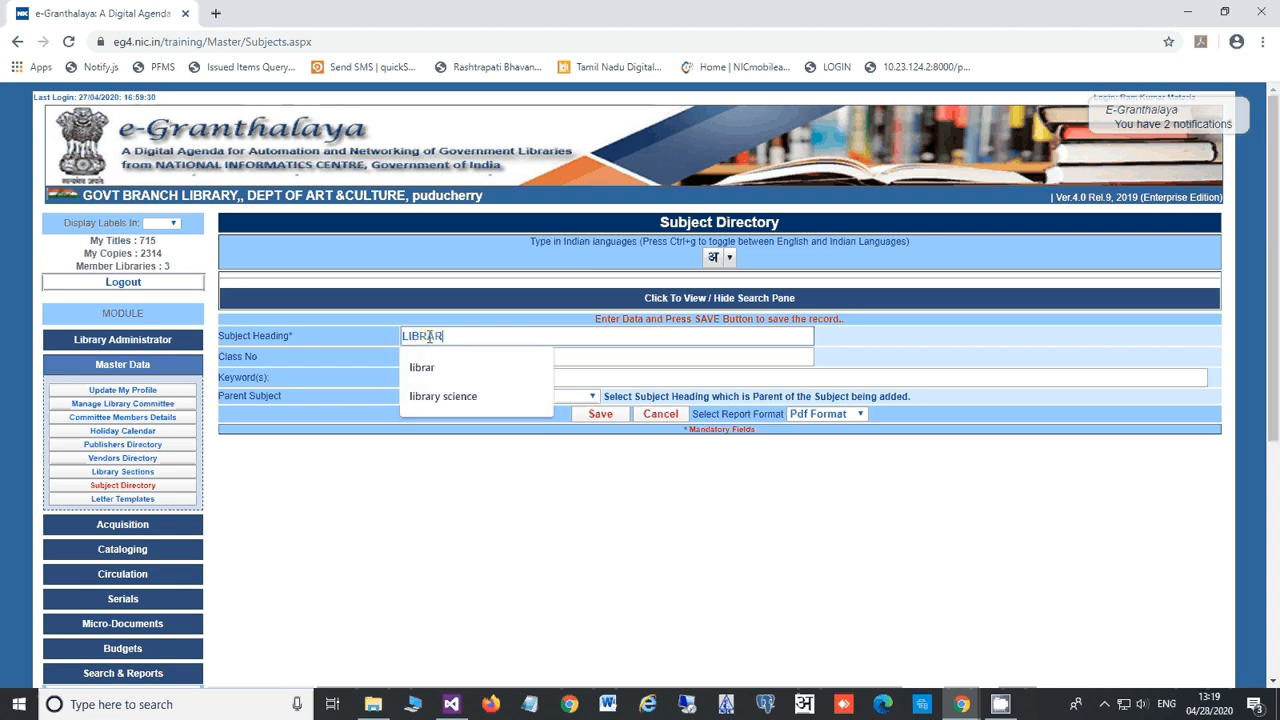
text(Y SCIENCE)
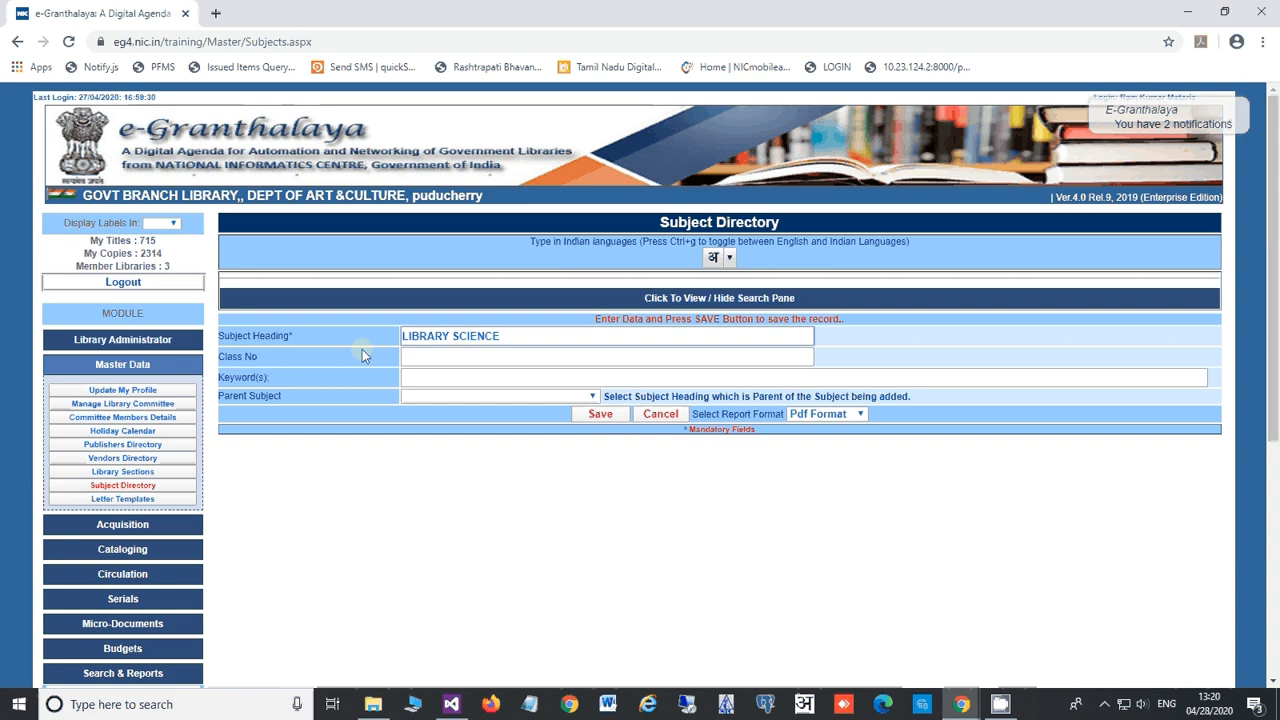
click(443, 358)
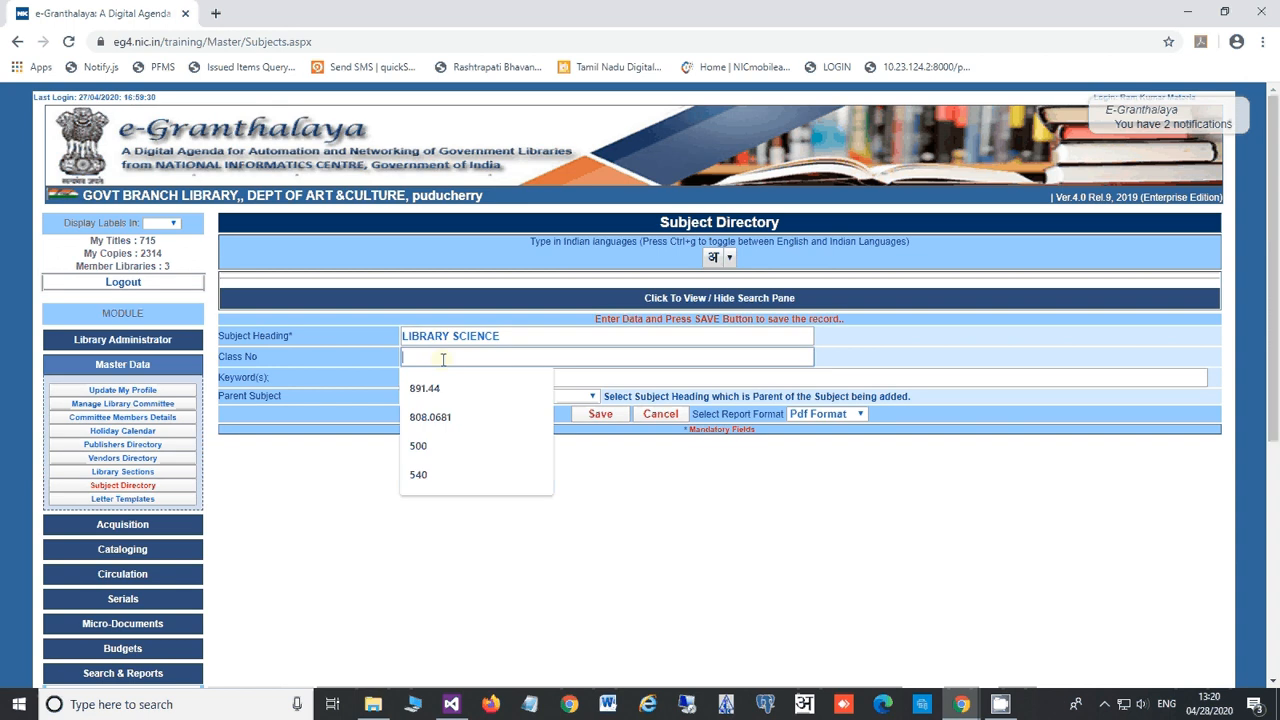
text(020)
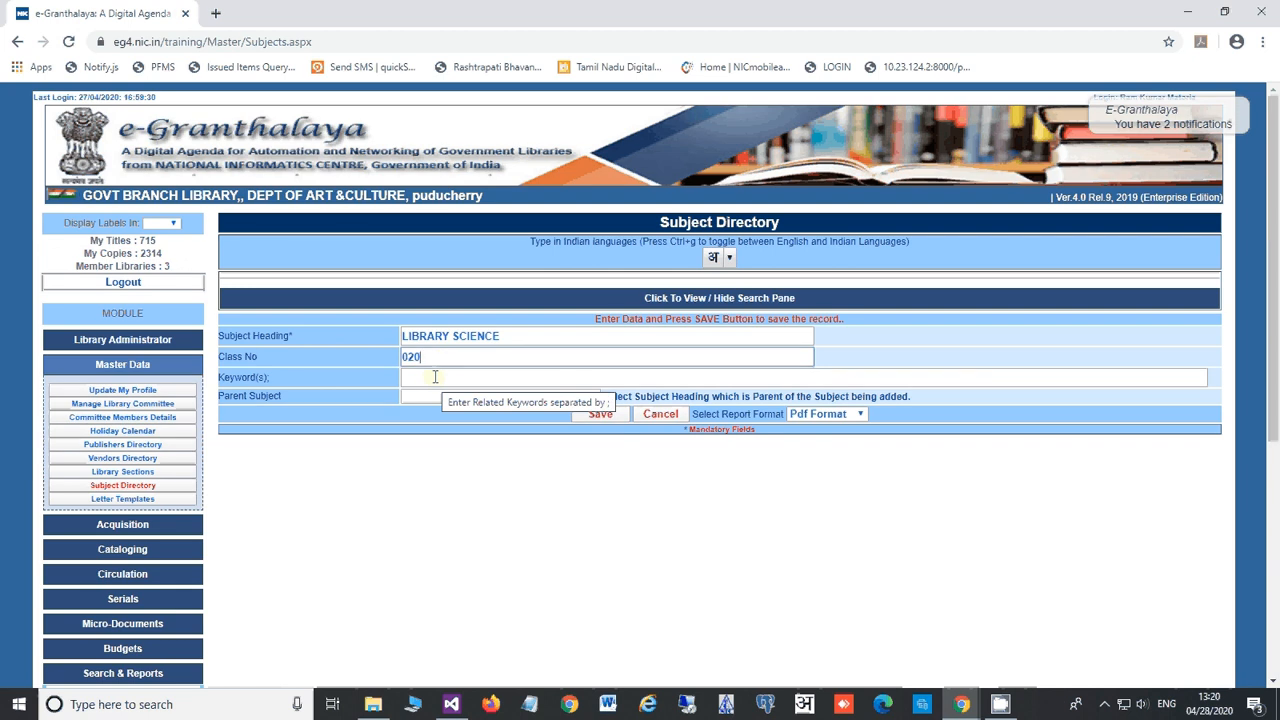
click(435, 378)
text(LIB)
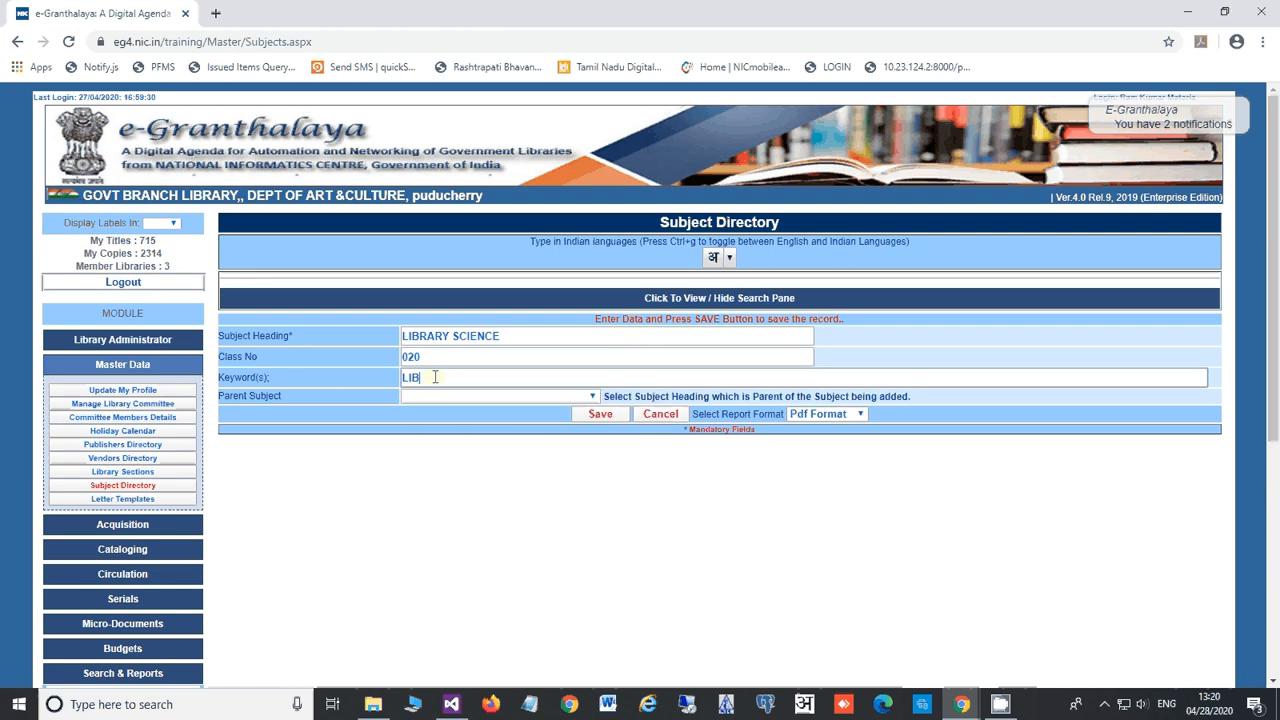
text(RARY DOC)
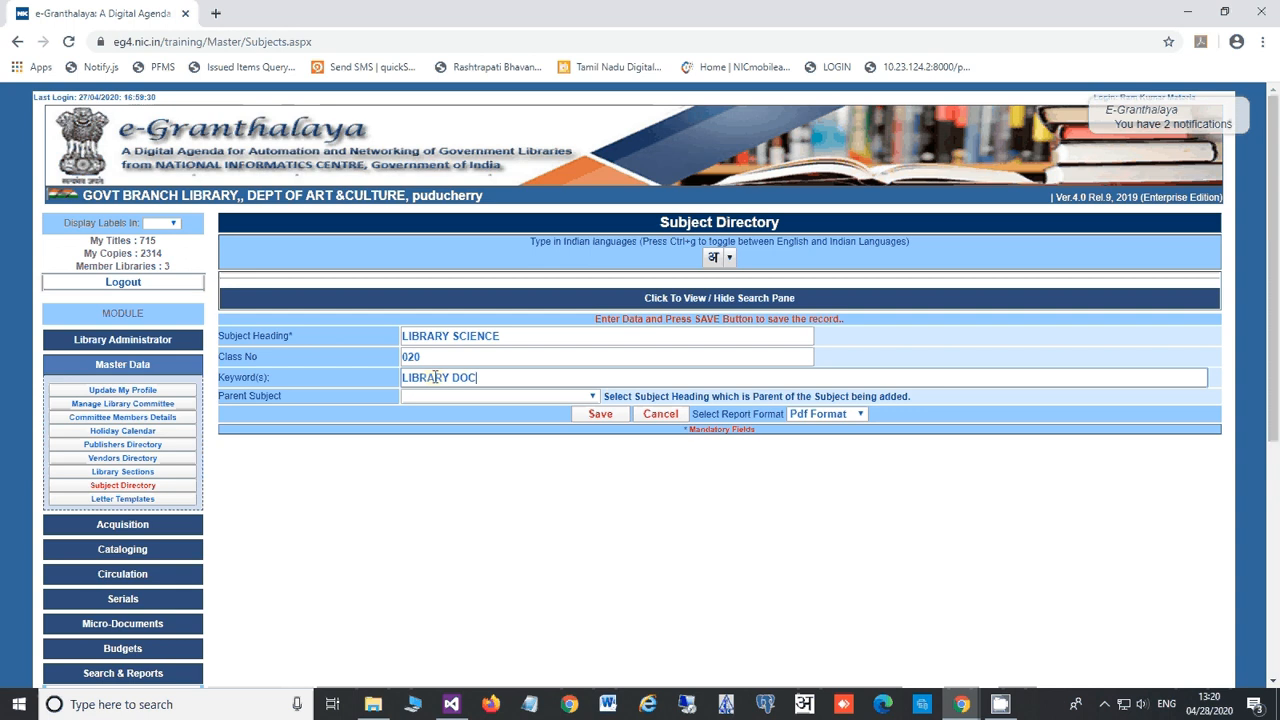
text(UMENTA)
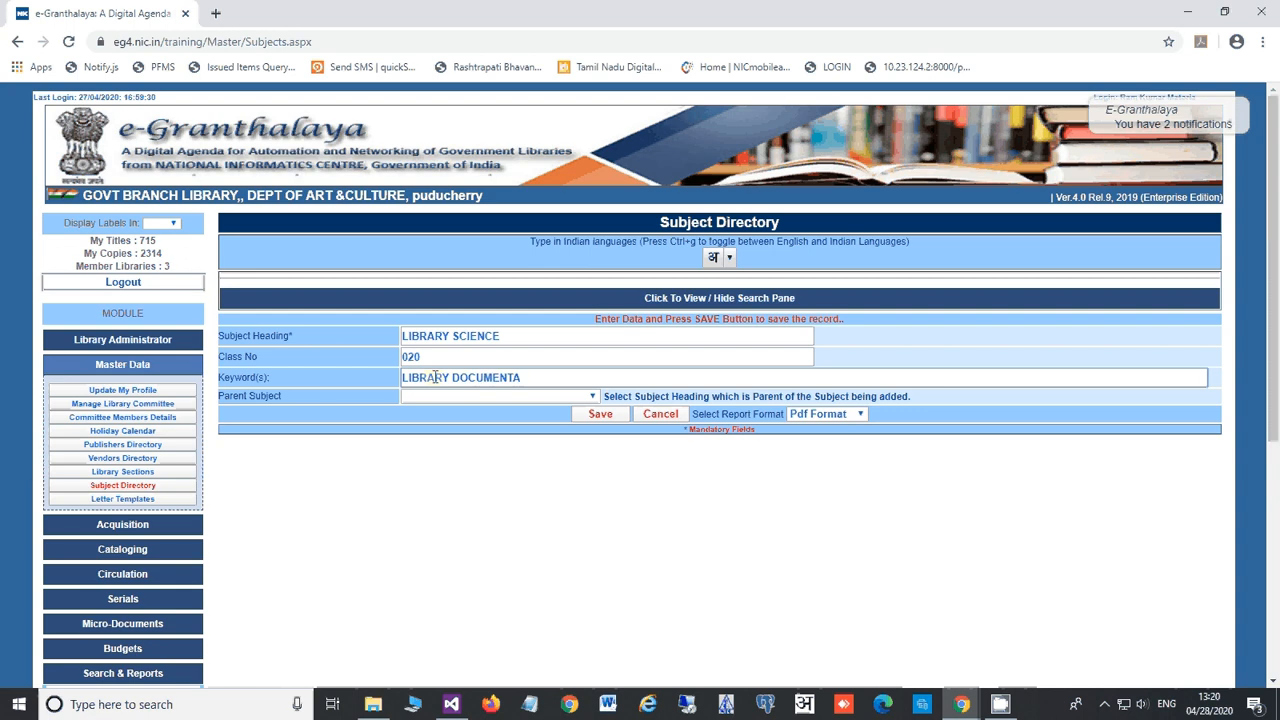
text(TIONS)
Step: Try saving the LIBRARY SCIENCE subject and dismiss the 'Subject Already exists' alert
click(600, 414)
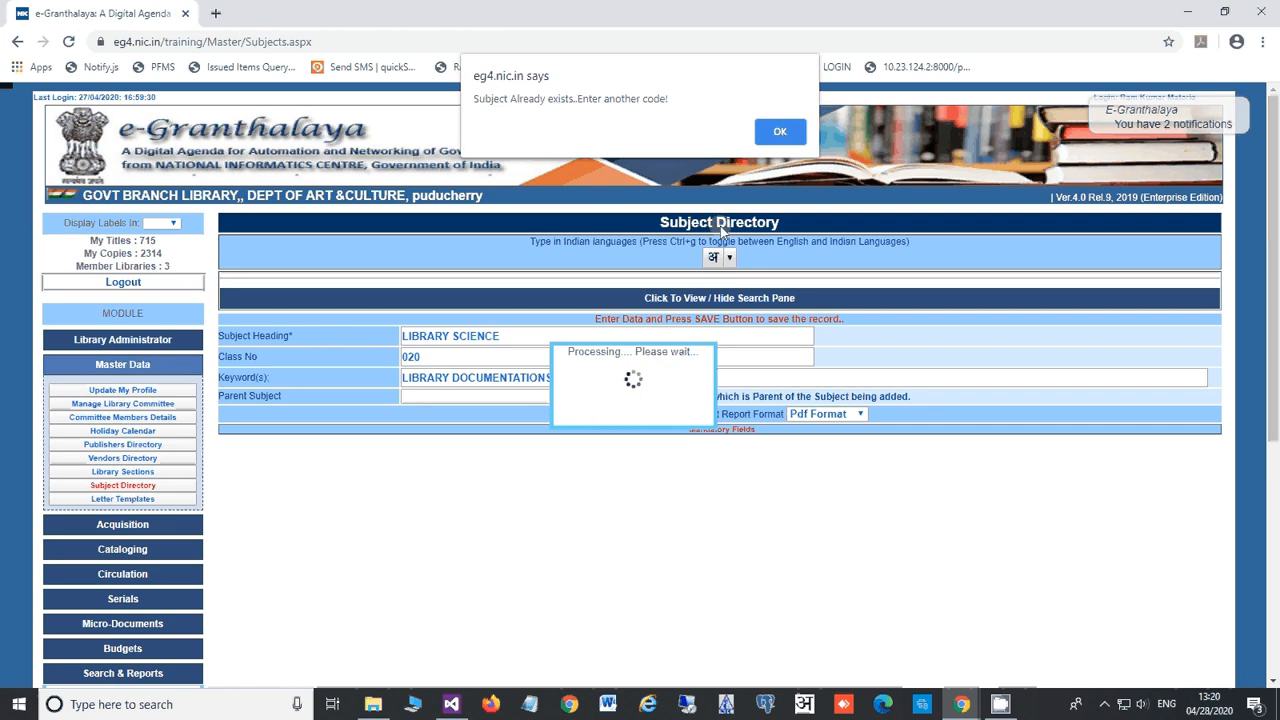
click(778, 133)
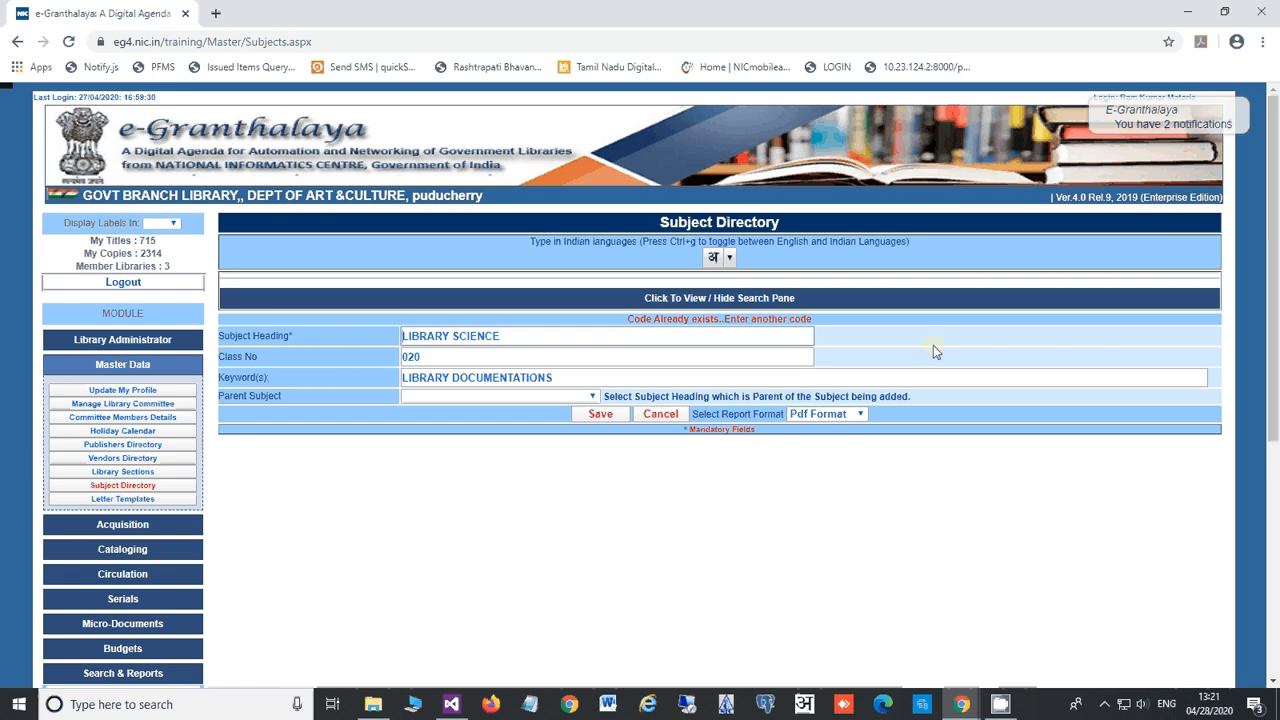
Step: Search all subject headings, then only your own, before switching to Letter Templates
click(645, 300)
click(1070, 341)
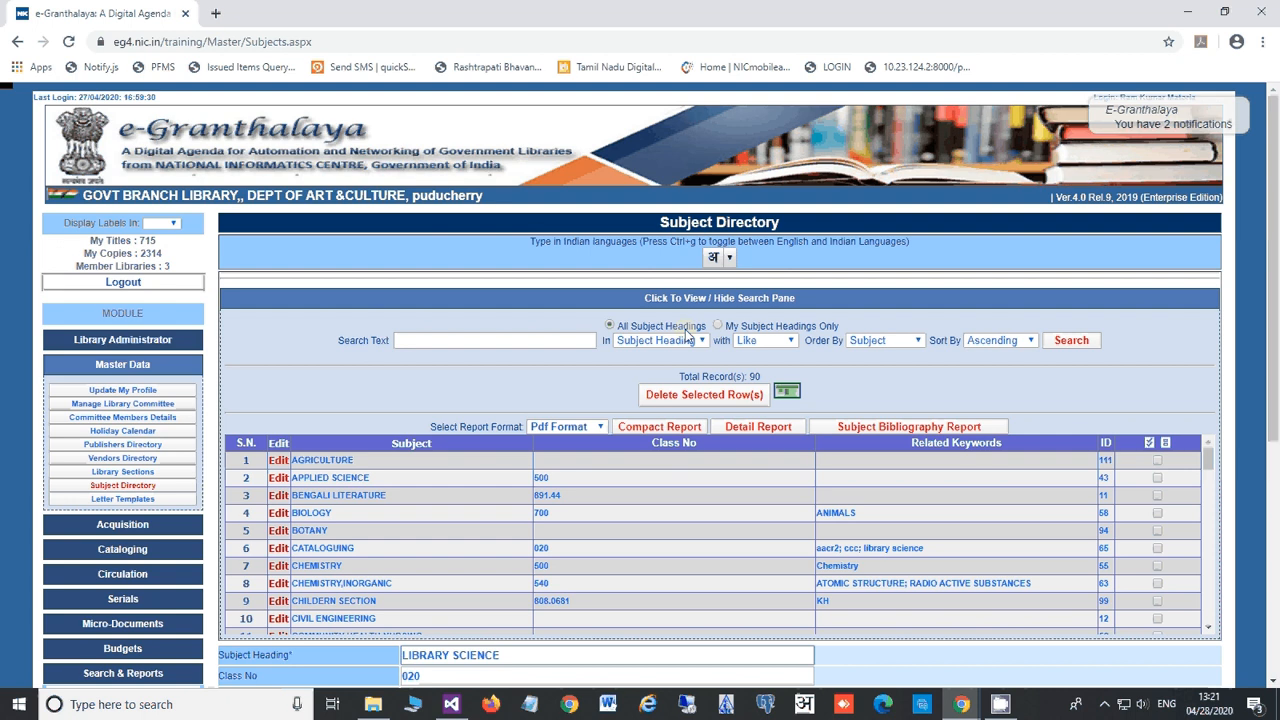
click(736, 331)
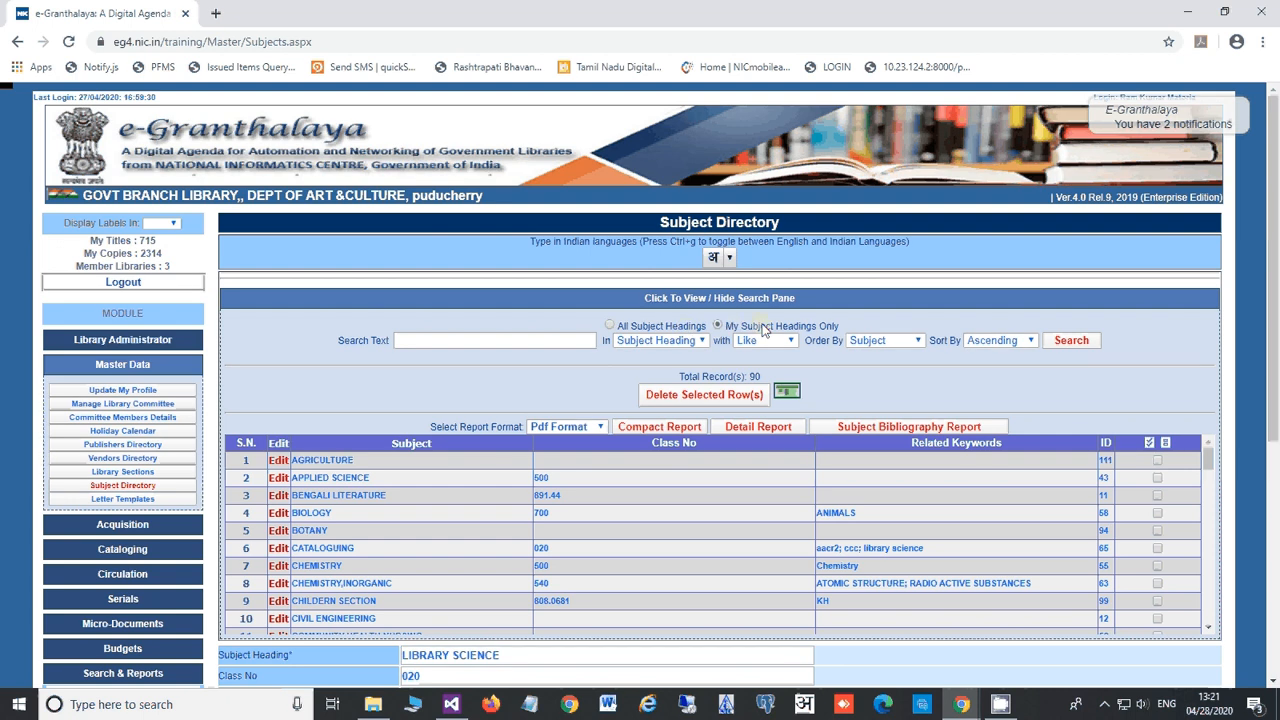
click(1066, 344)
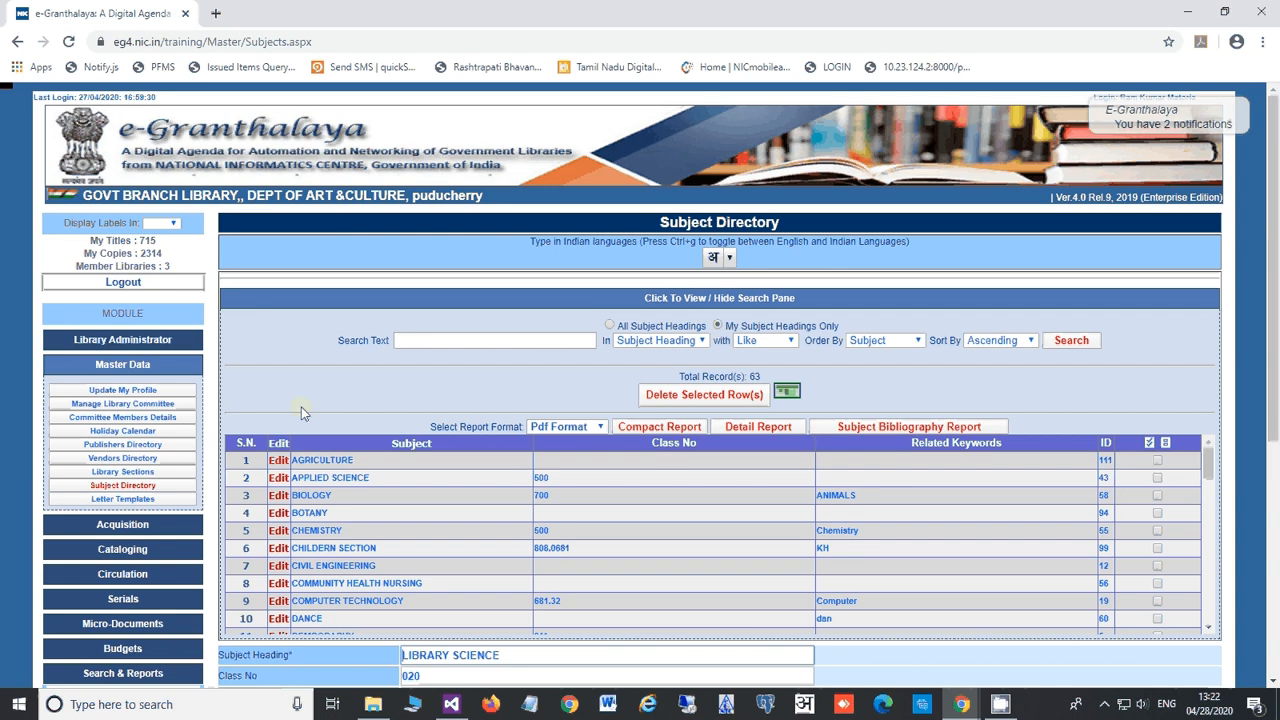
click(360, 300)
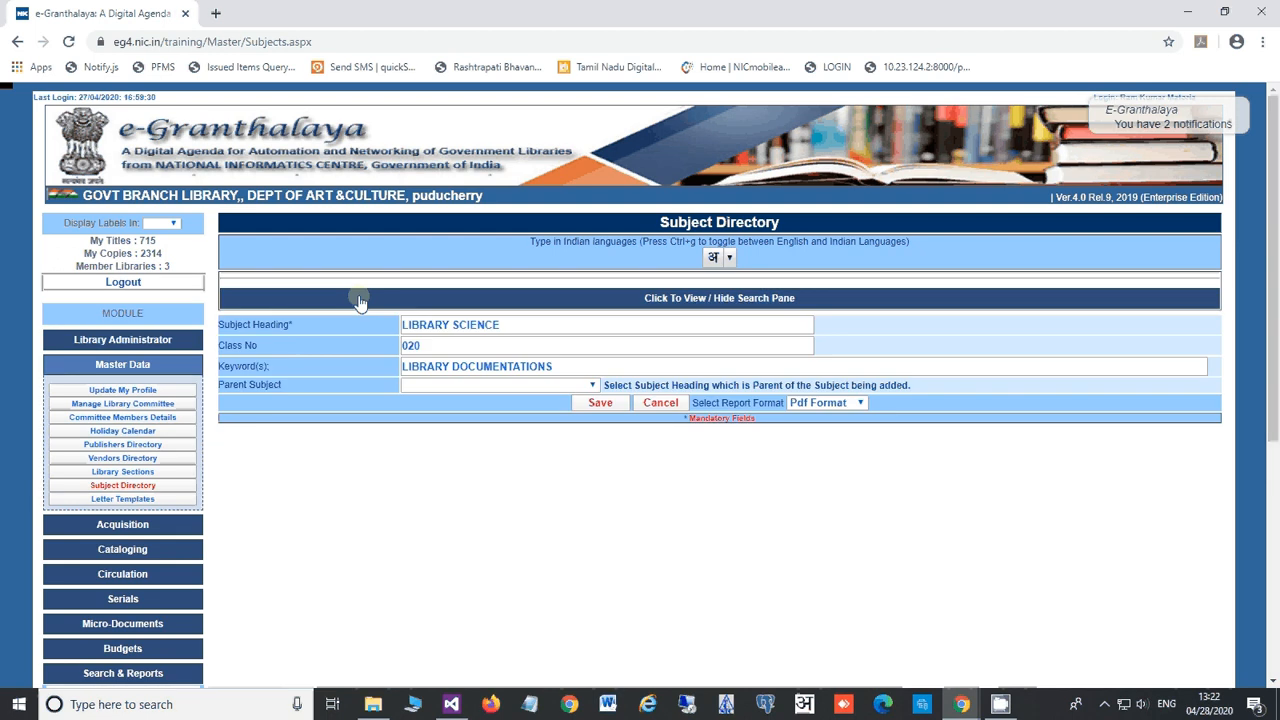
click(155, 498)
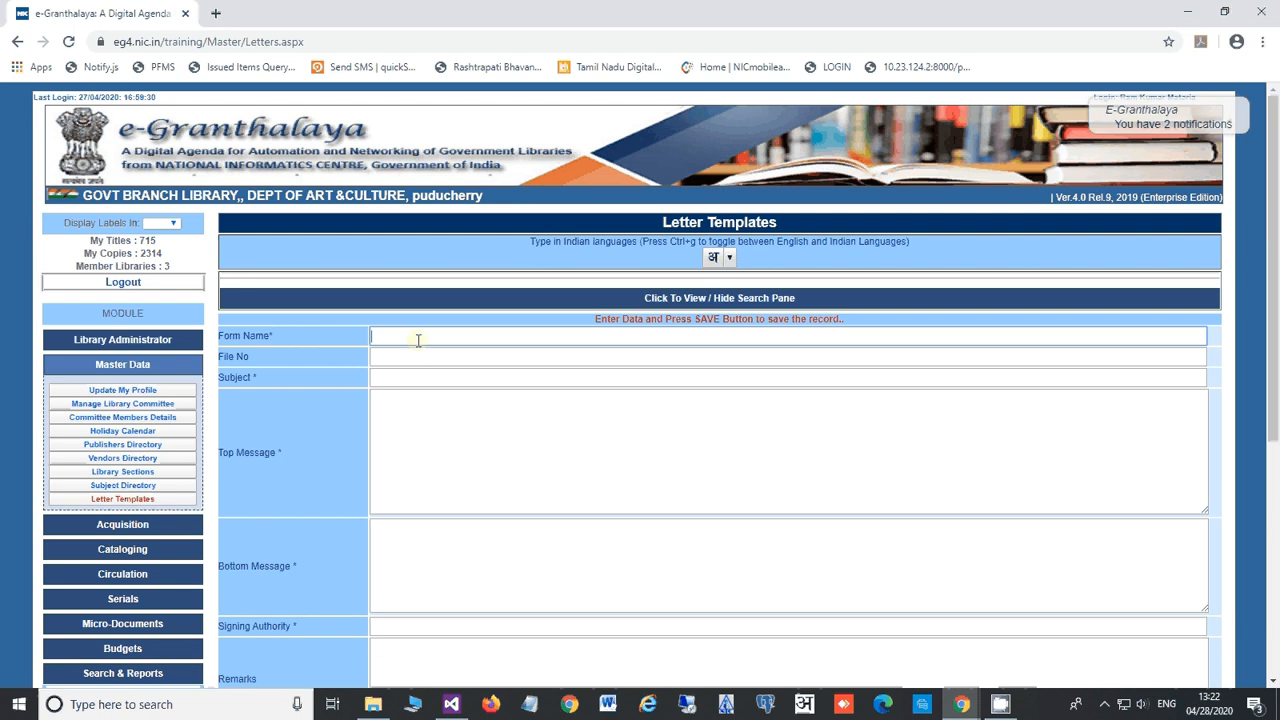
Step: Name the template BOOKS PURCHASING FORM, file no NIC/LIB/2020/306, subject 'Purchasing of Books in Library'
click(418, 338)
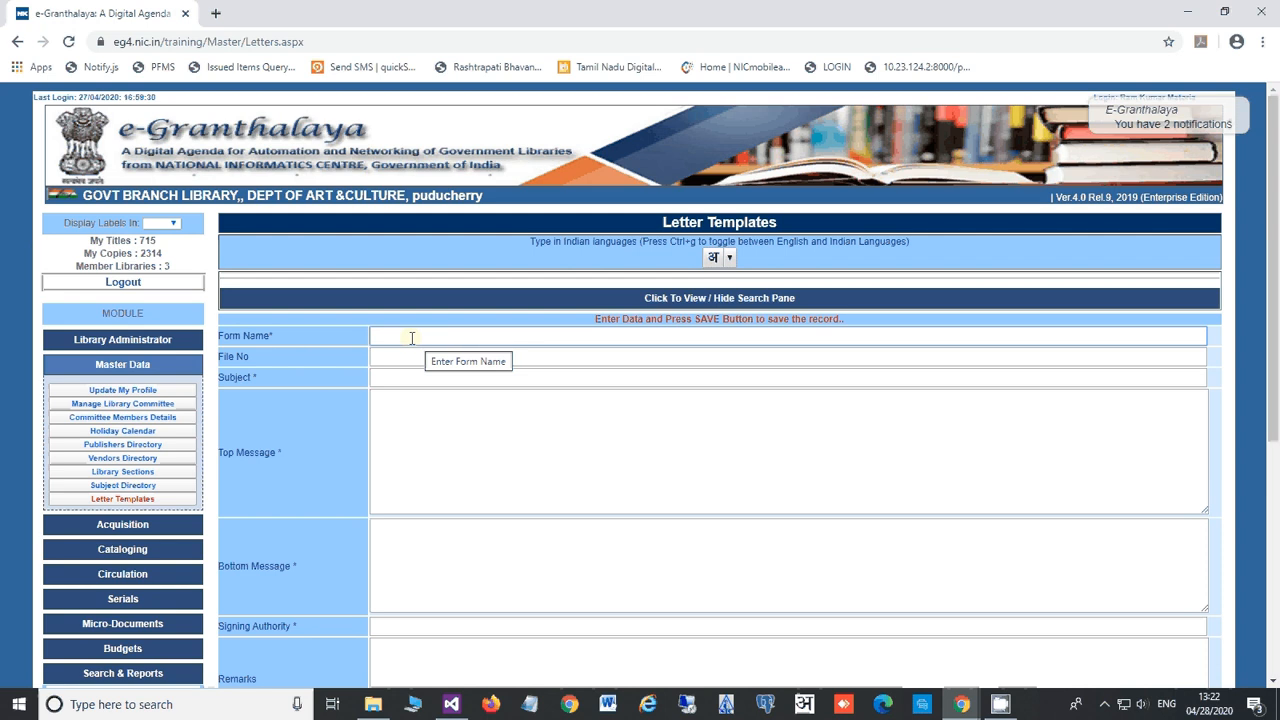
text(B)
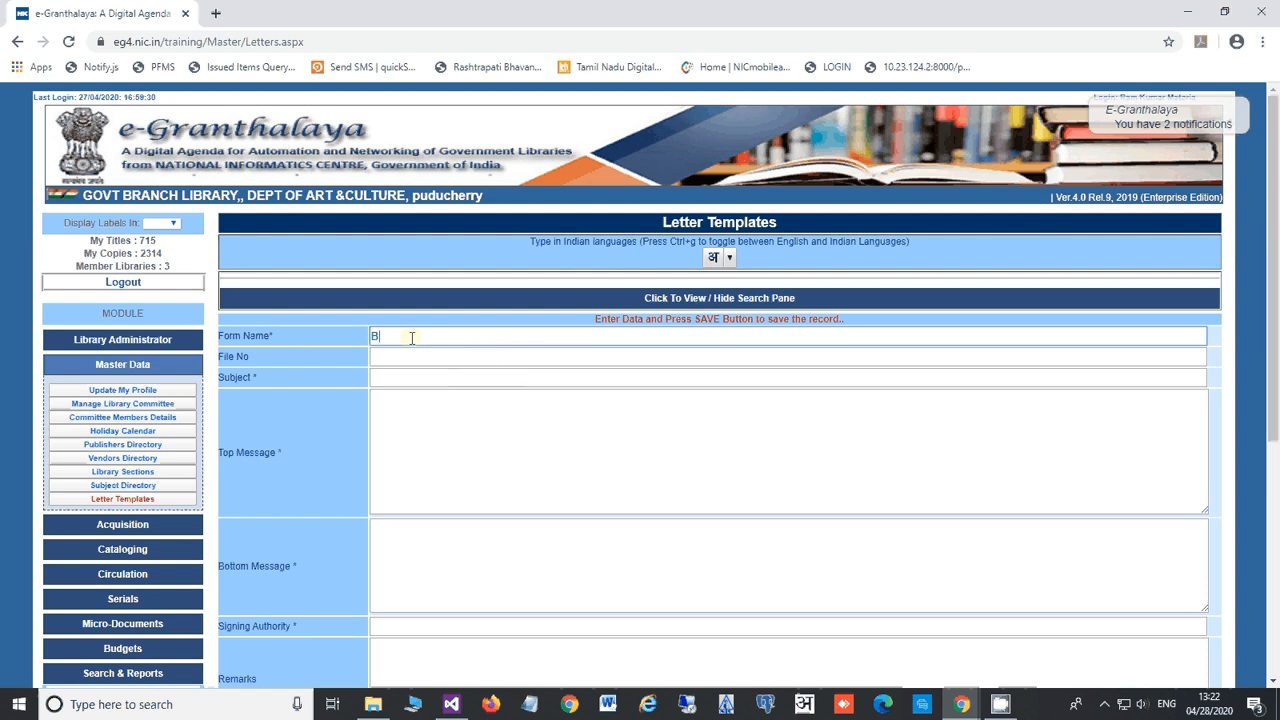
text(OOKS)
text(PURCHASING FORM)
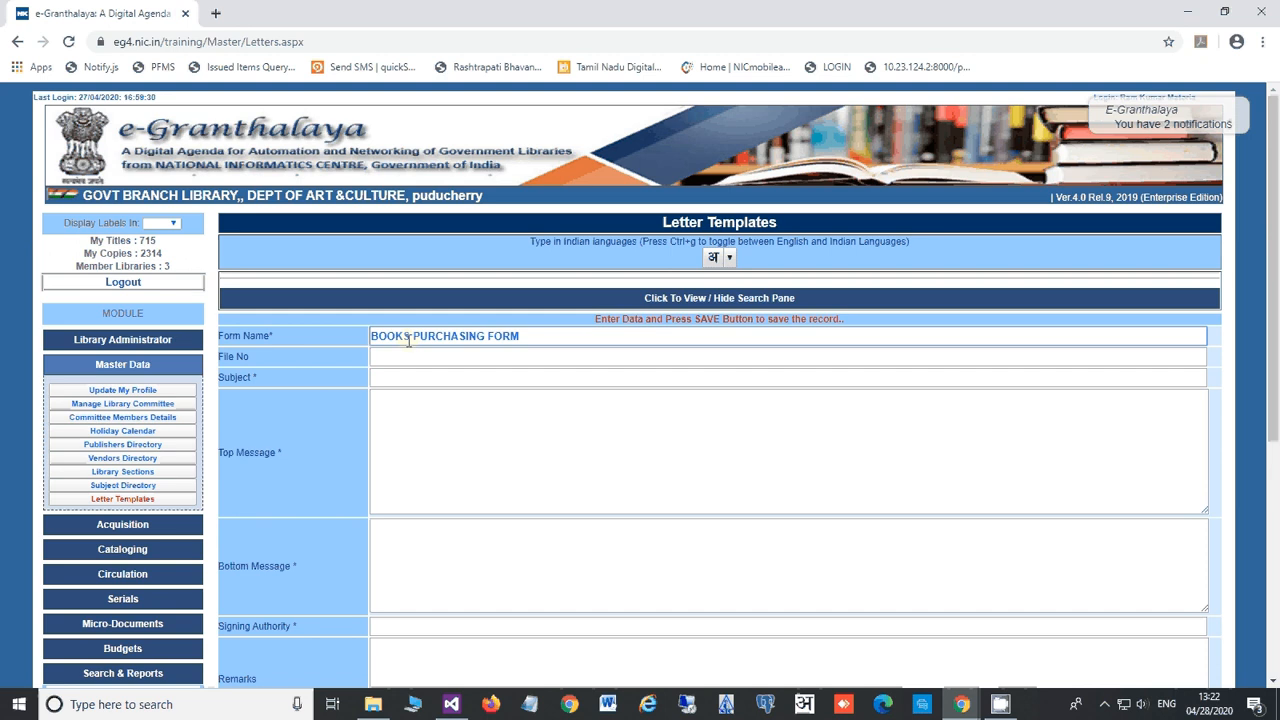
click(398, 355)
text(NIC)
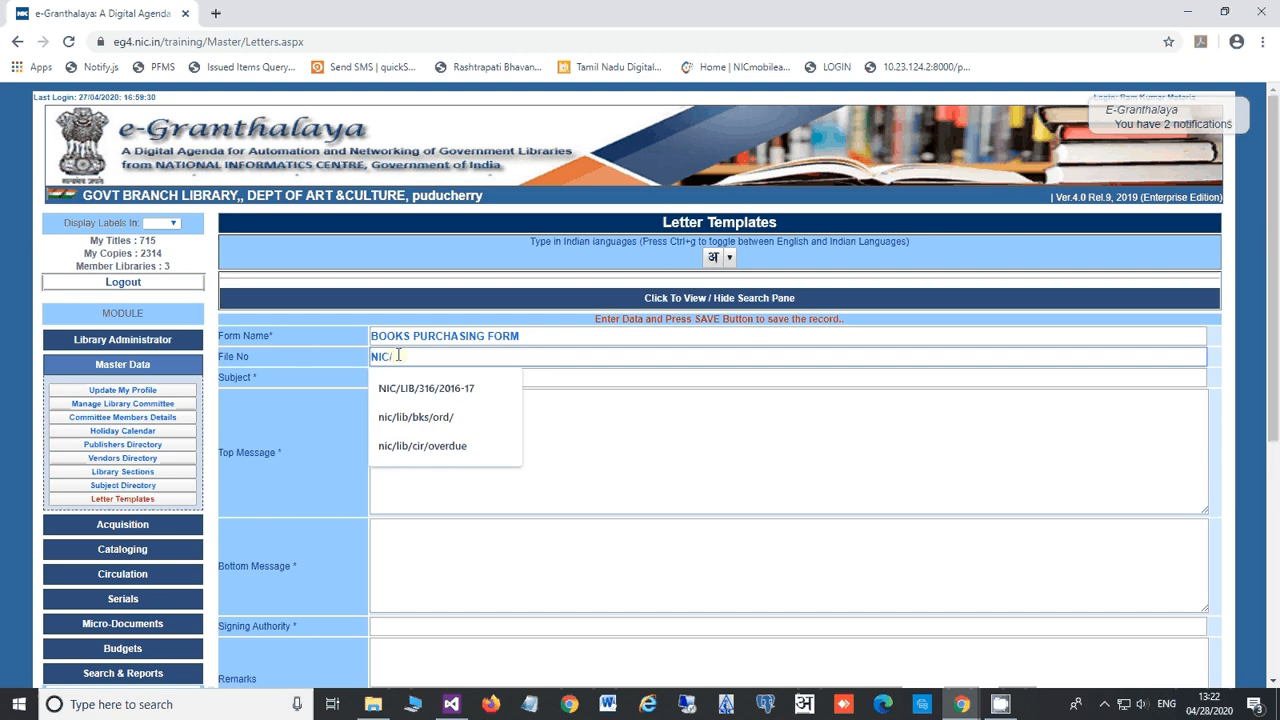
text(/LIB.)
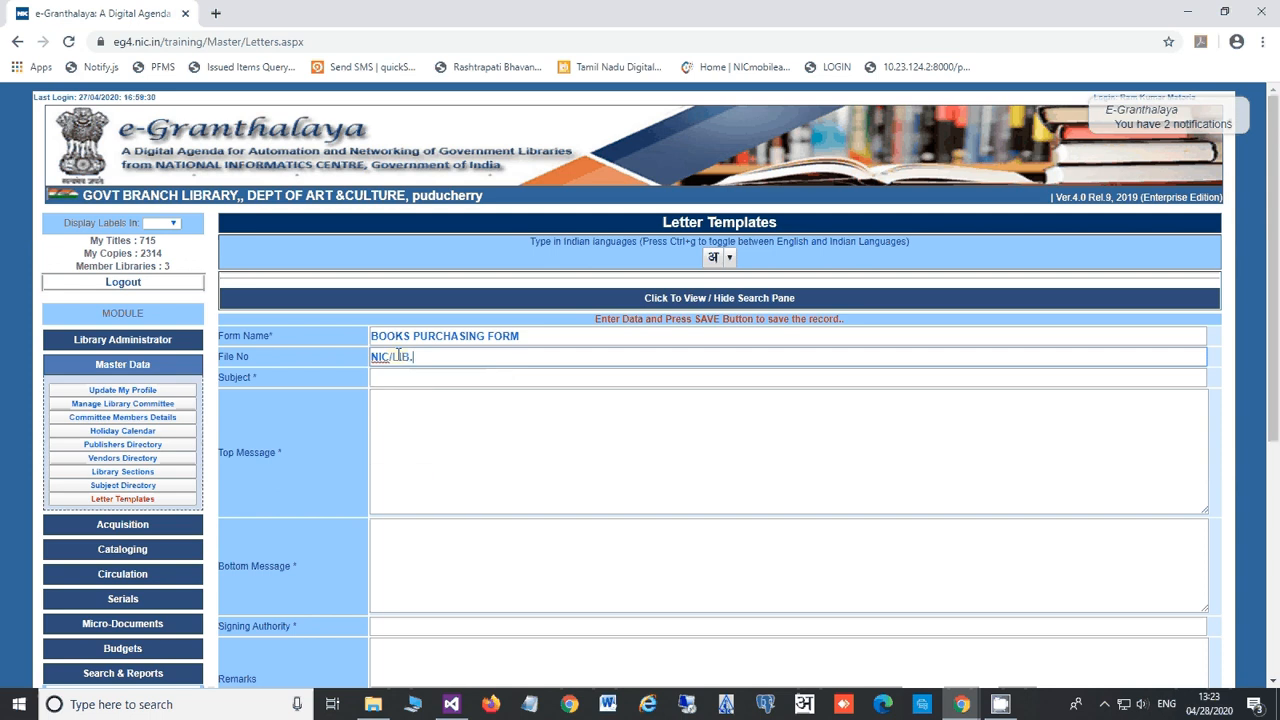
key(BackSpace)
text(/)
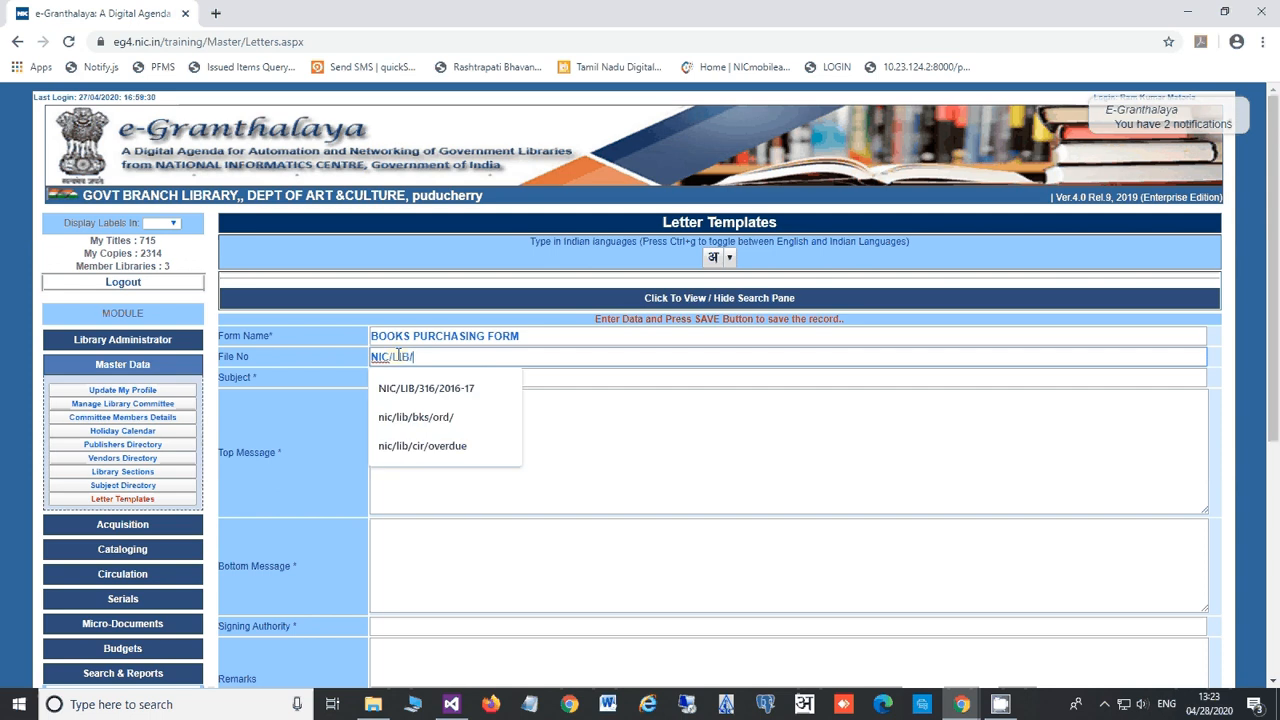
text(2020)
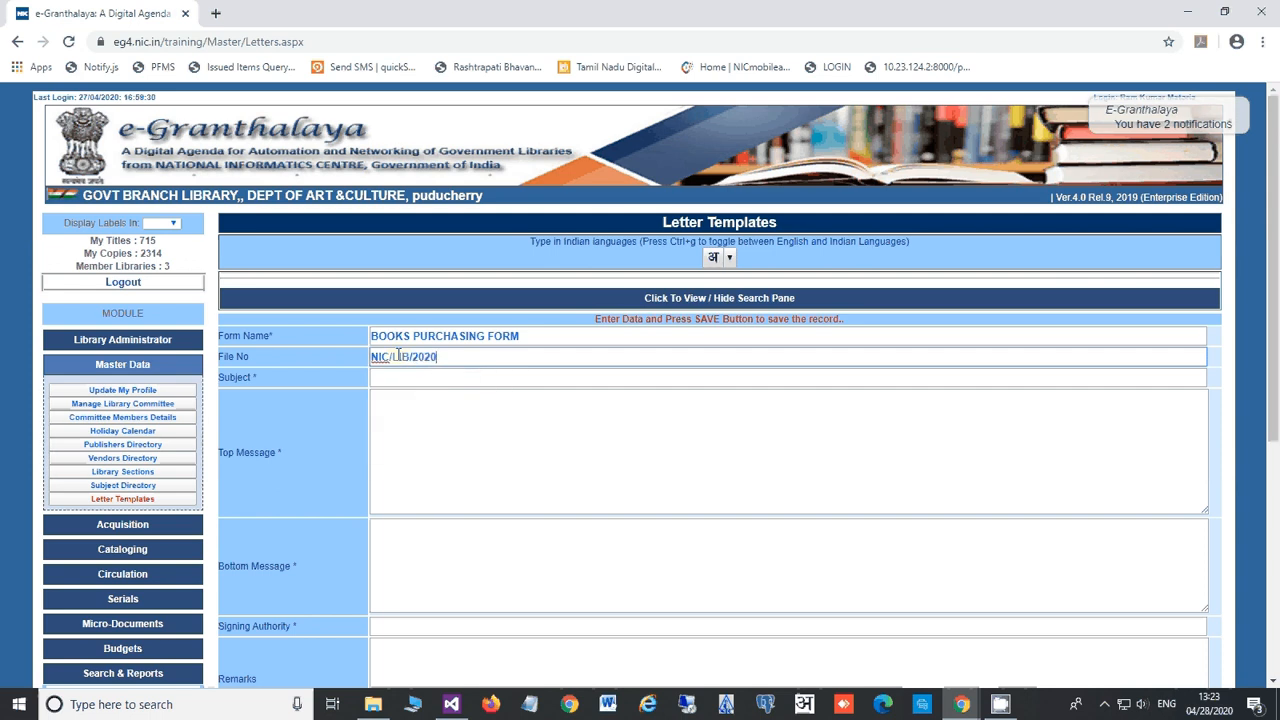
text(/306)
click(438, 378)
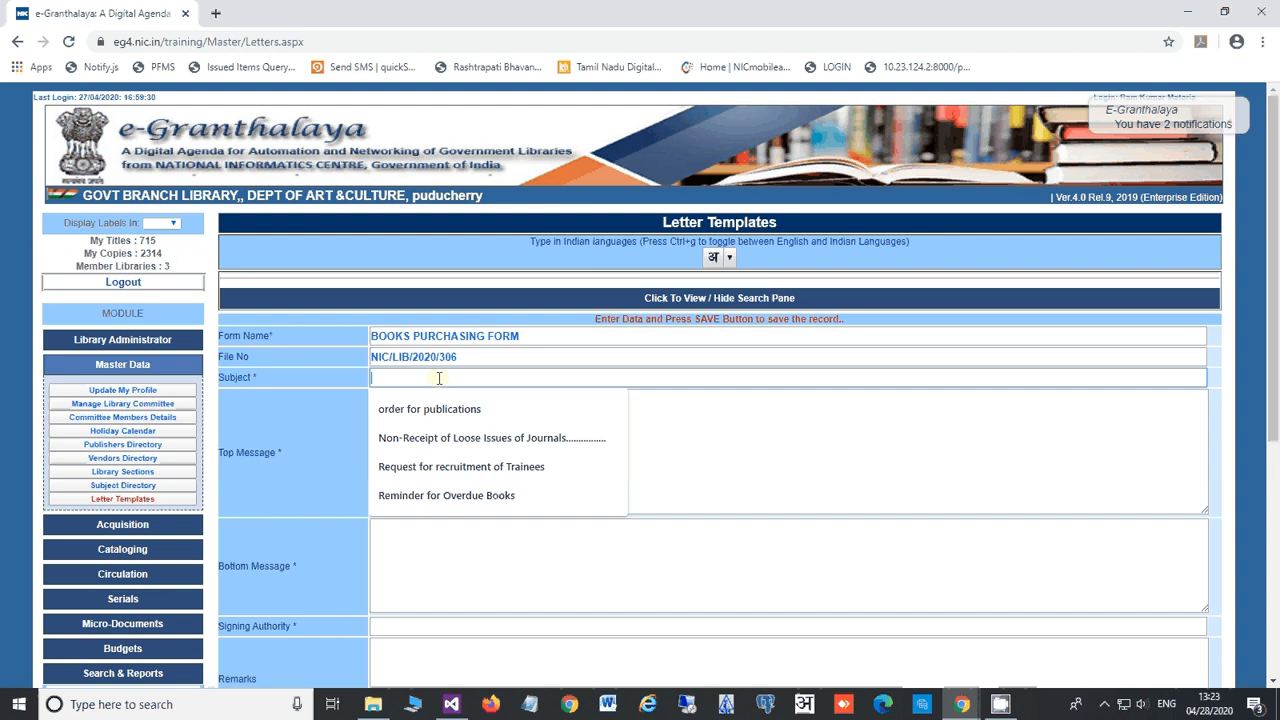
text(Pur)
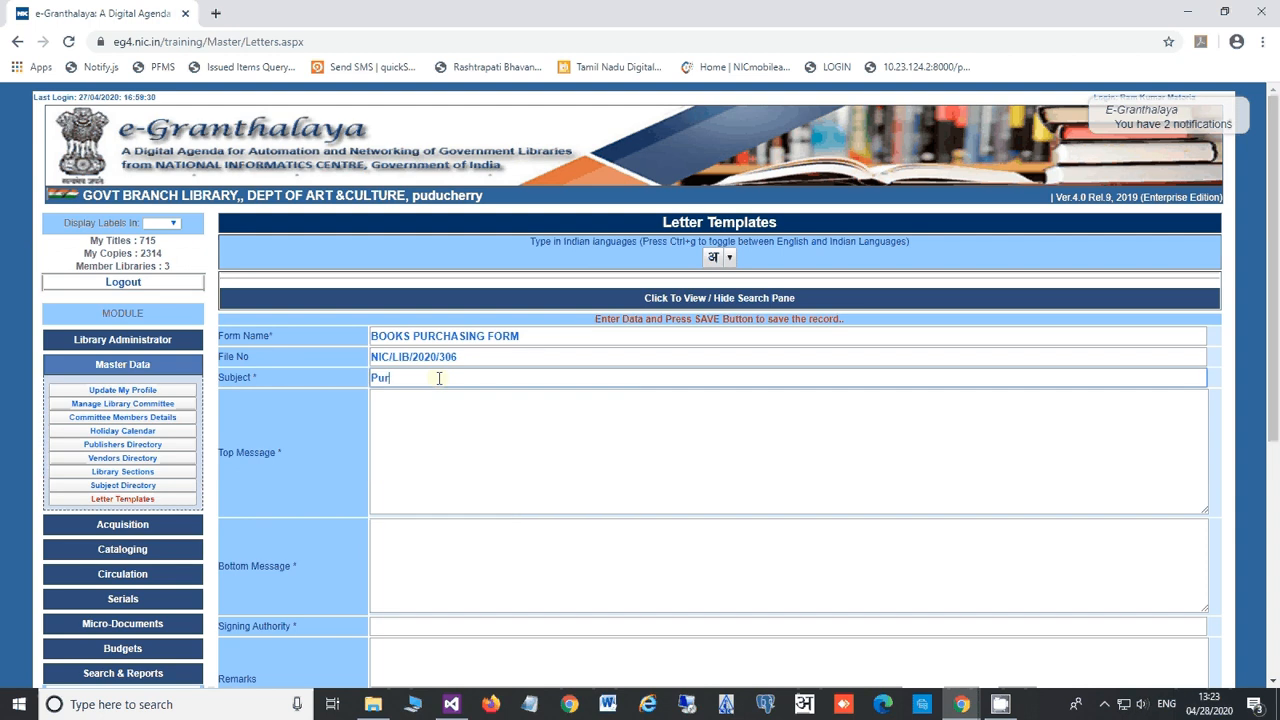
text(chasing of Books in Library)
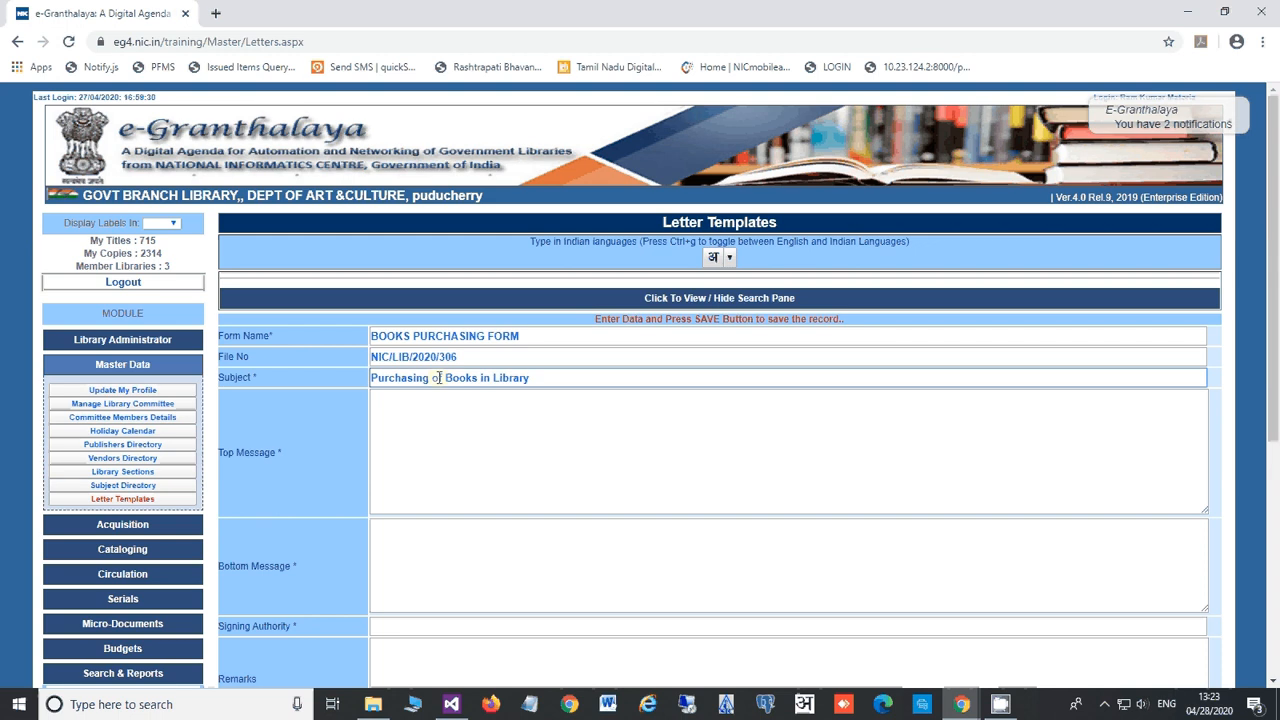
click(459, 429)
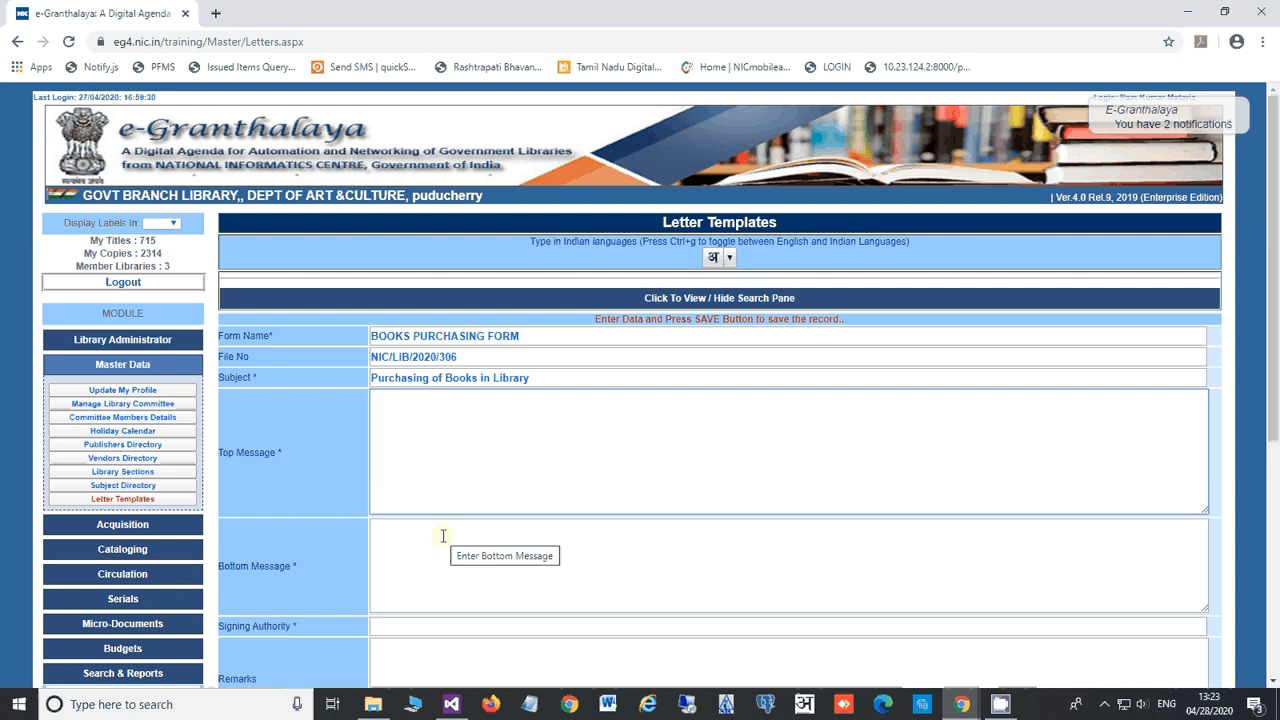
Step: Write the top message: 'Dear Sir', saying the list of books is enclosed for approval
text(Dear sir)
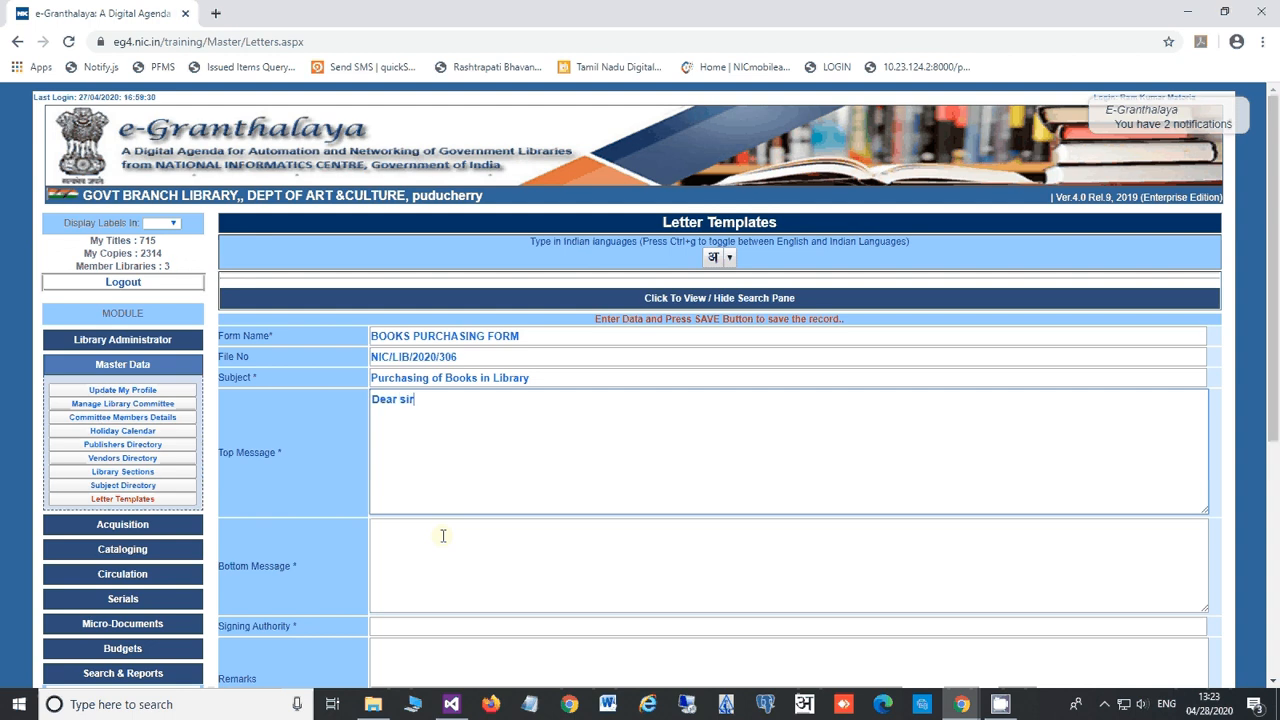
key(BackSpace)
key(BackSpace)
key(BackSpace)
text(Sir,  )
text(Plea)
text(se find en)
text(cl)
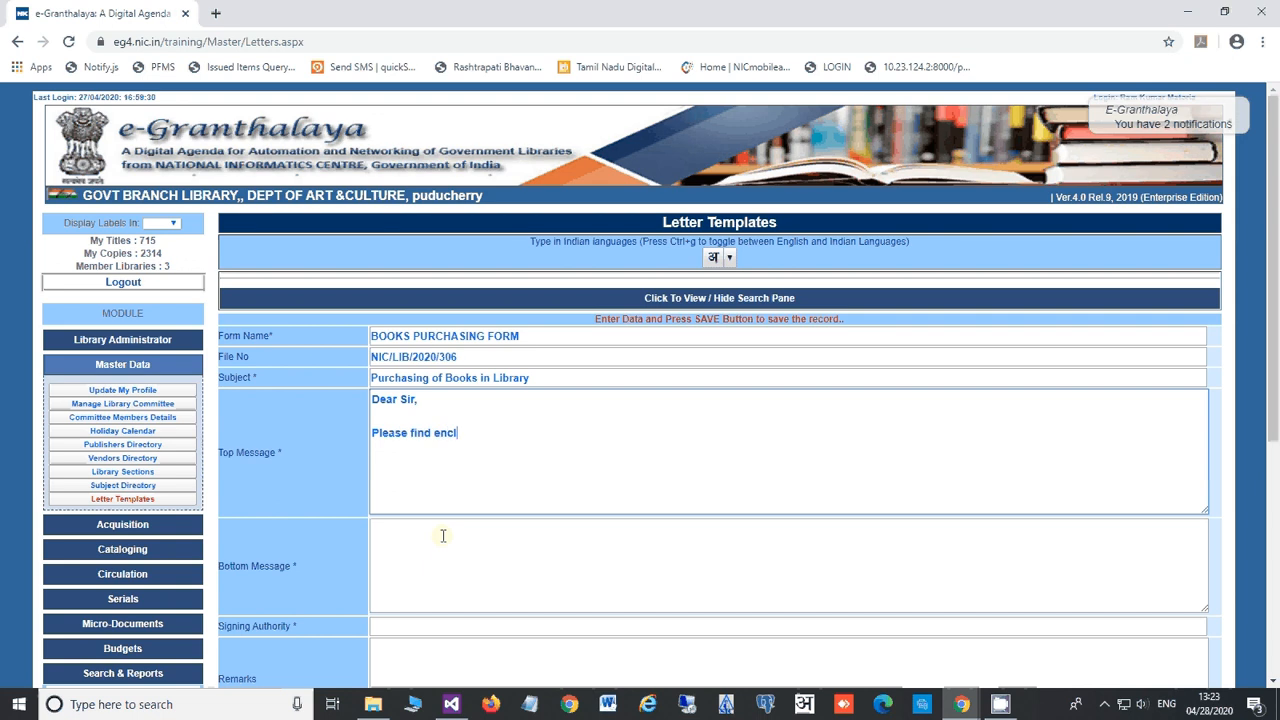
text(osed the list of books for,)
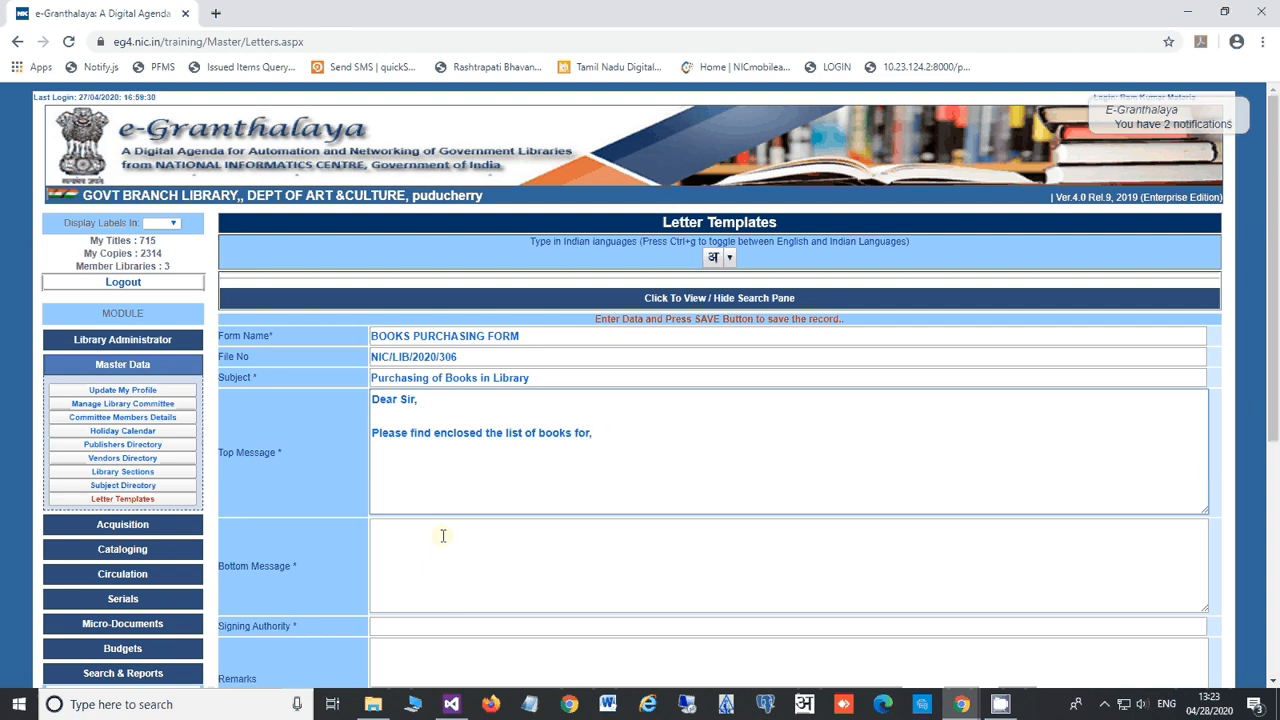
key(BackSpace)
text(approval)
Step: Set bottom message 'Plz take necessary action' and signing authority LIBERIAN
click(448, 544)
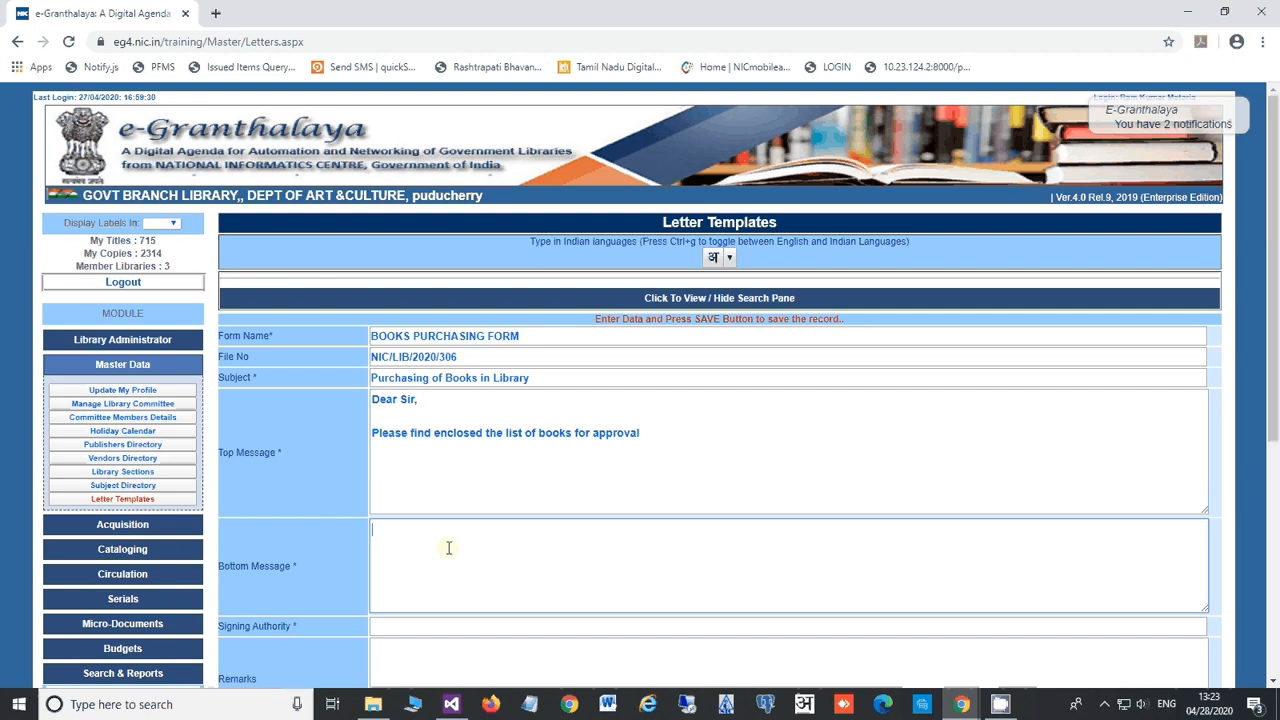
text(Plz take nec)
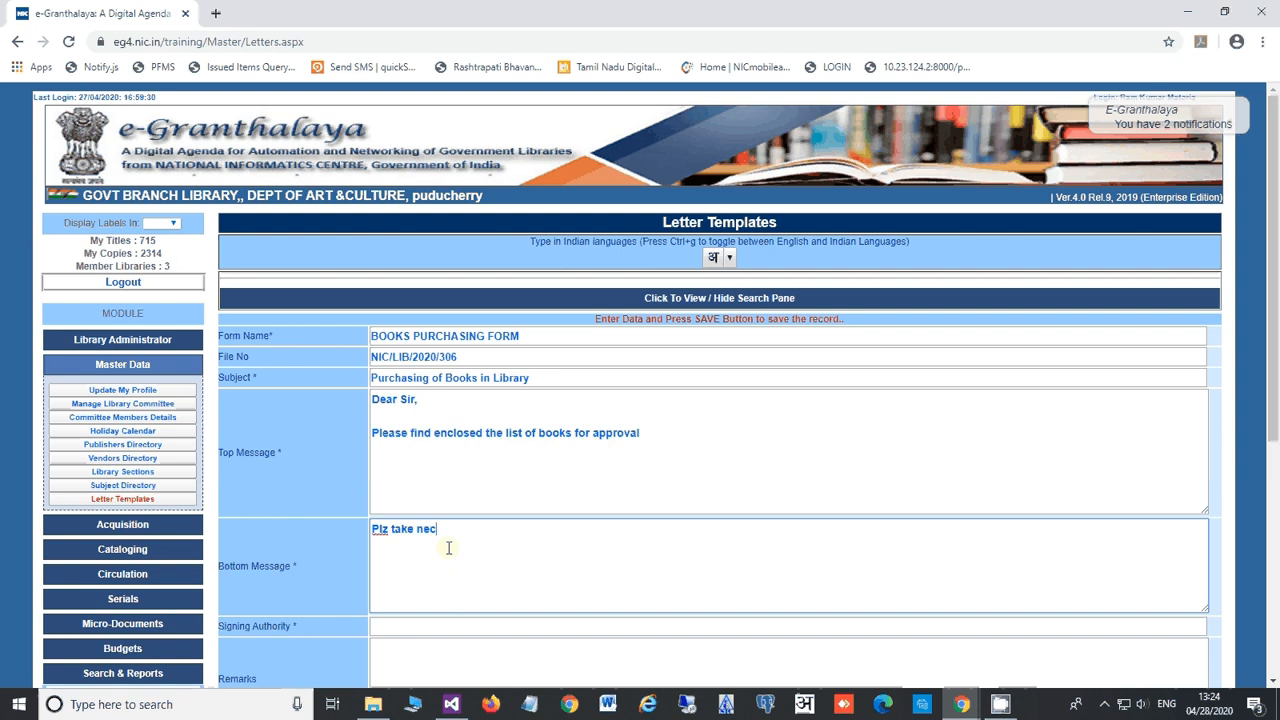
text(essary action)
click(430, 627)
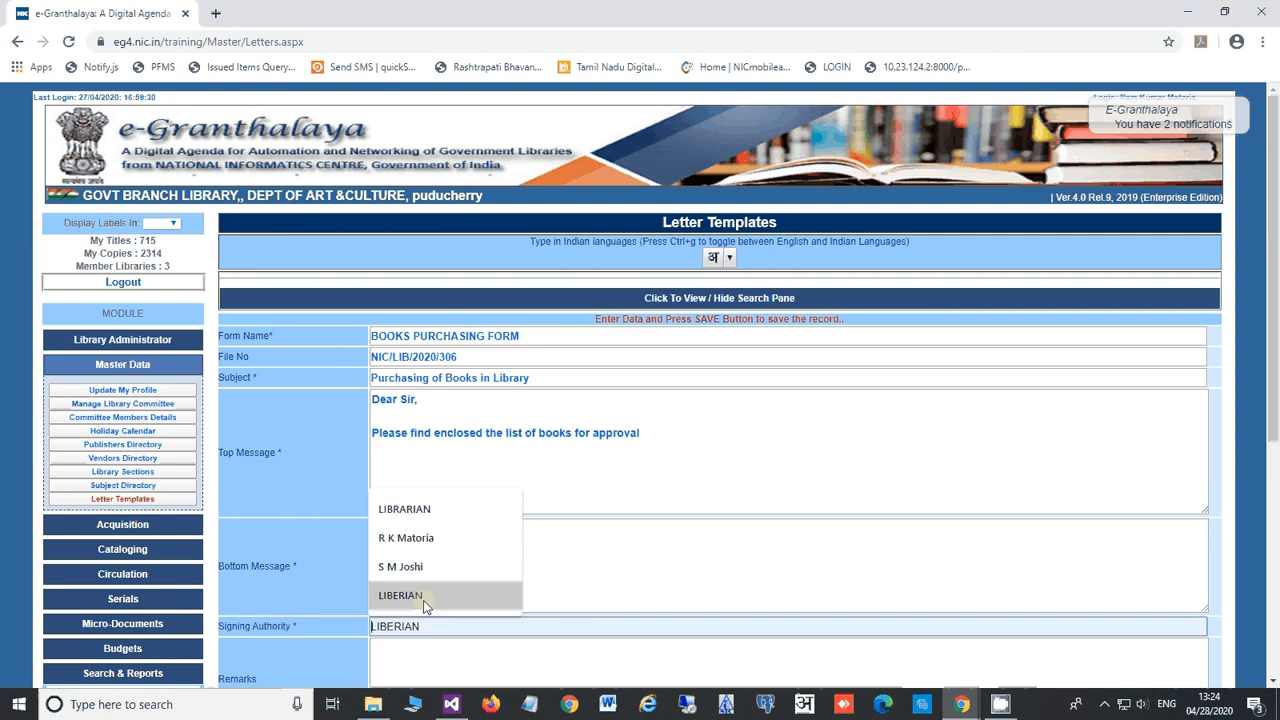
click(423, 600)
scroll(323, 639, down, 3)
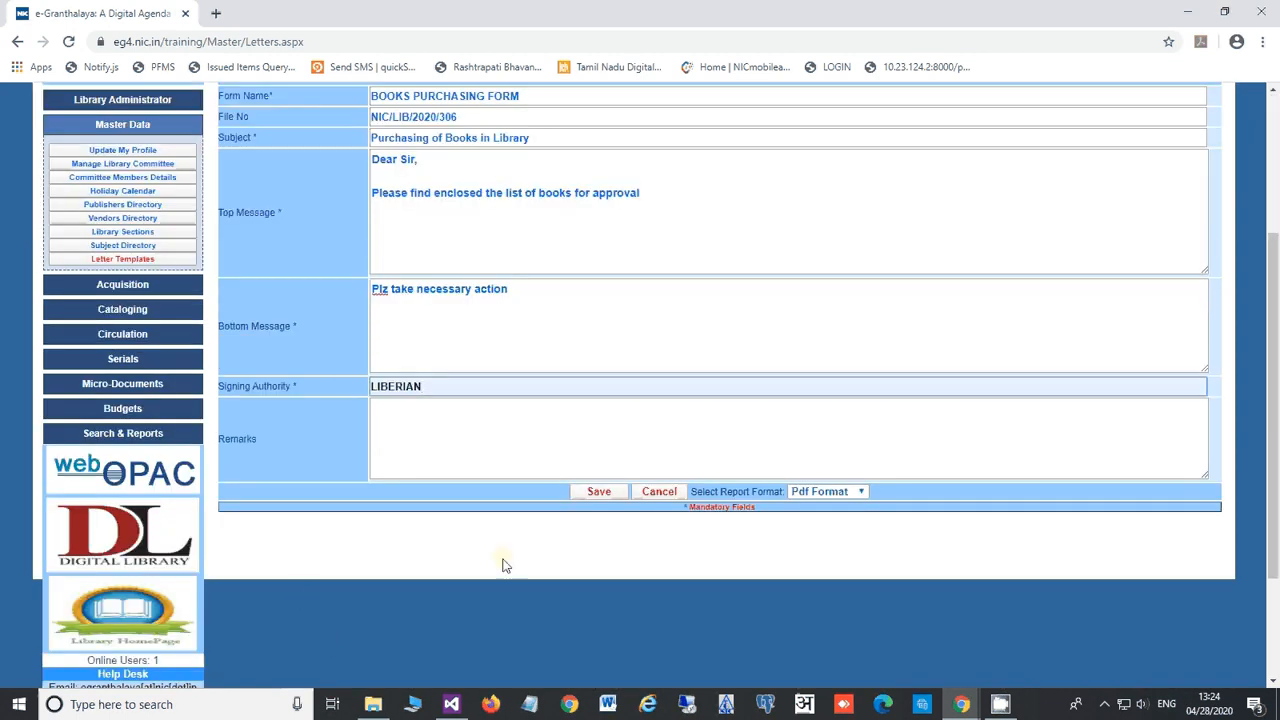
Step: Save the BOOKS PURCHASING FORM template and list the two saved letter templates
click(599, 493)
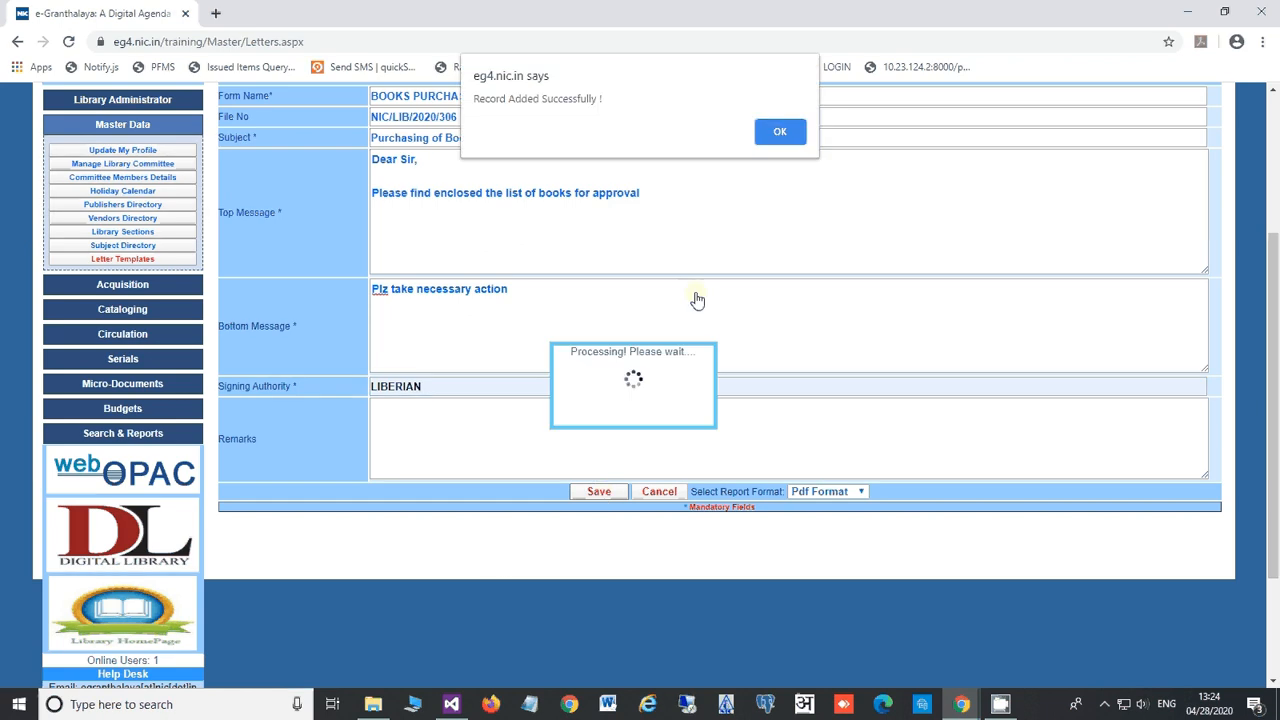
click(780, 134)
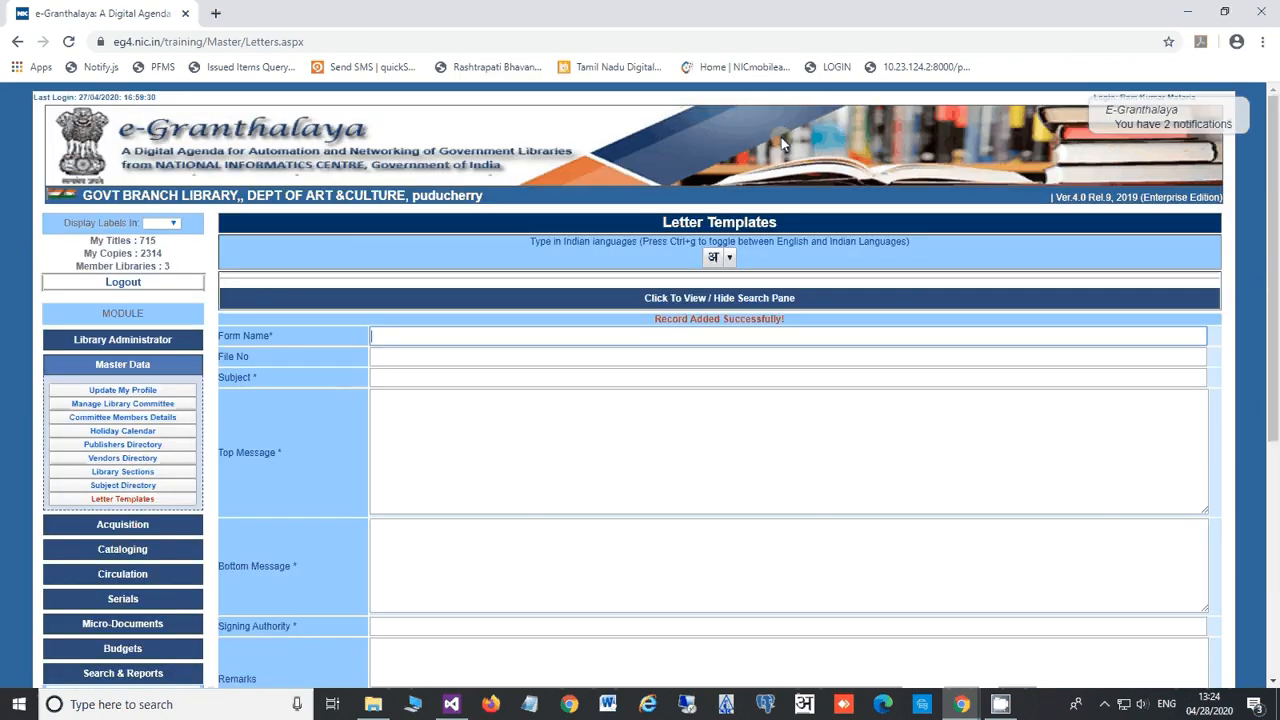
click(417, 305)
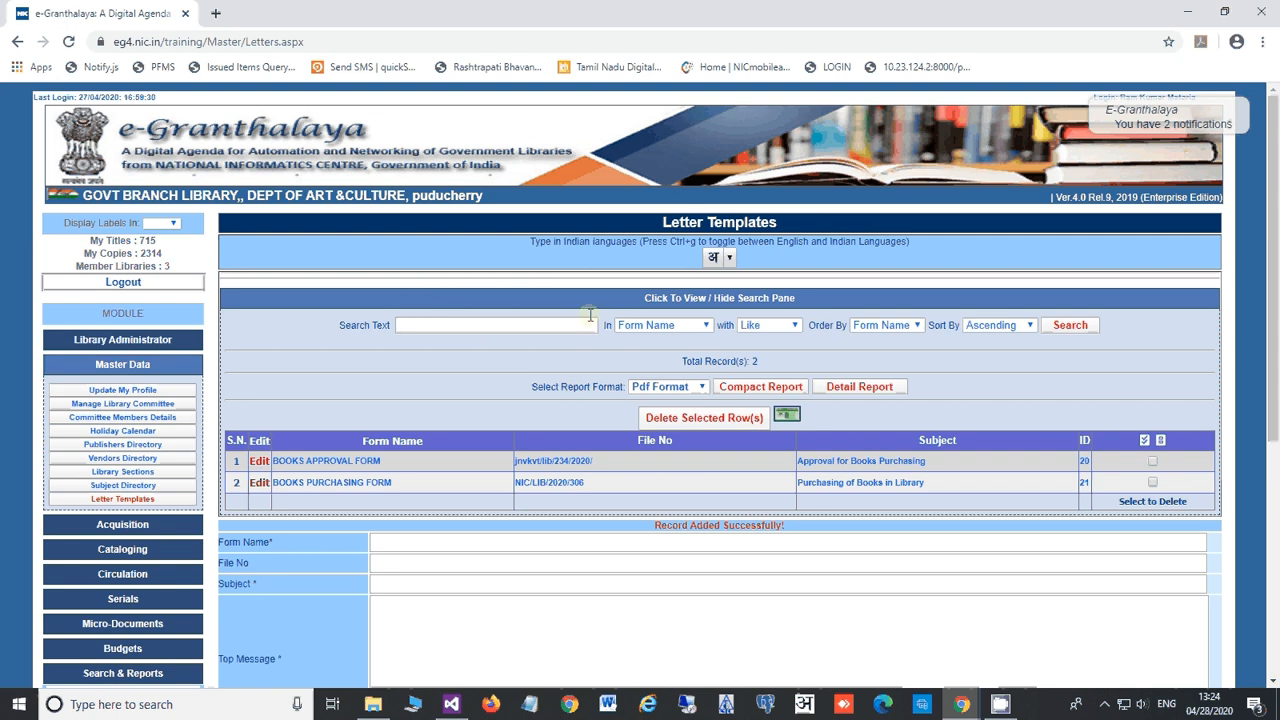
Step: Load BOOKS APPROVAL FORM for editing, update it unchanged, and hide the templates list
click(259, 461)
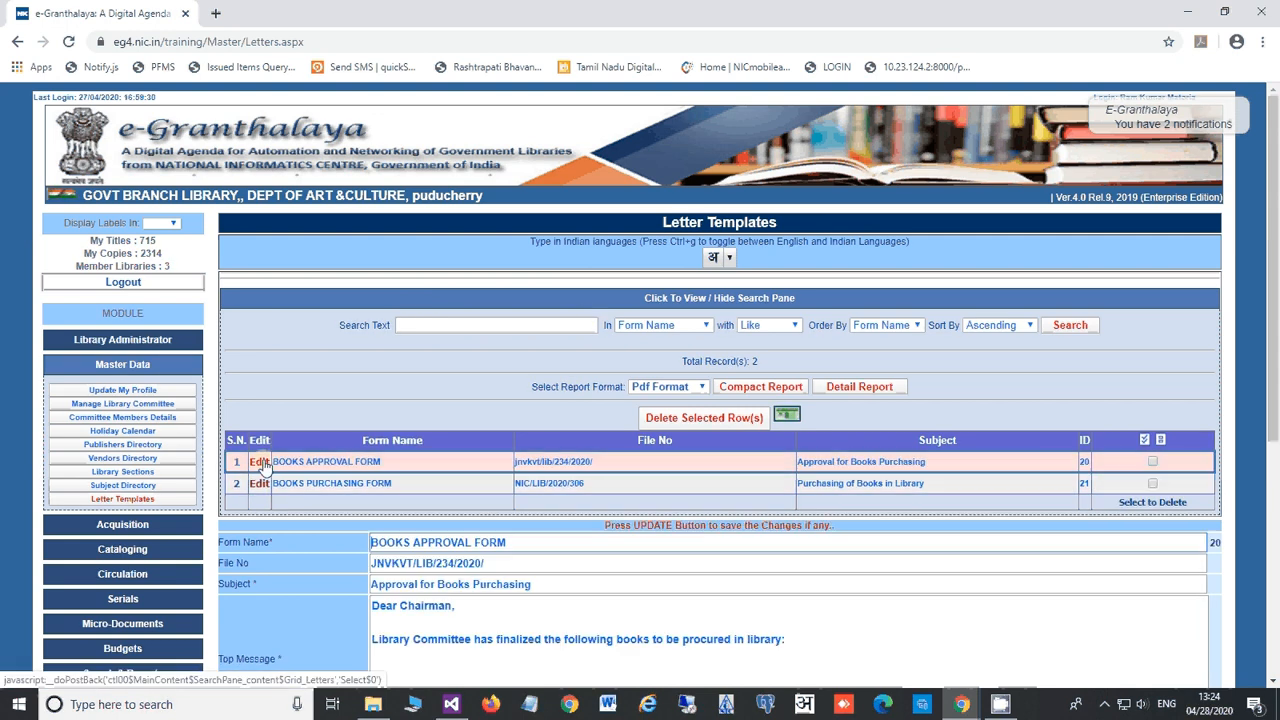
scroll(311, 485, down, 3)
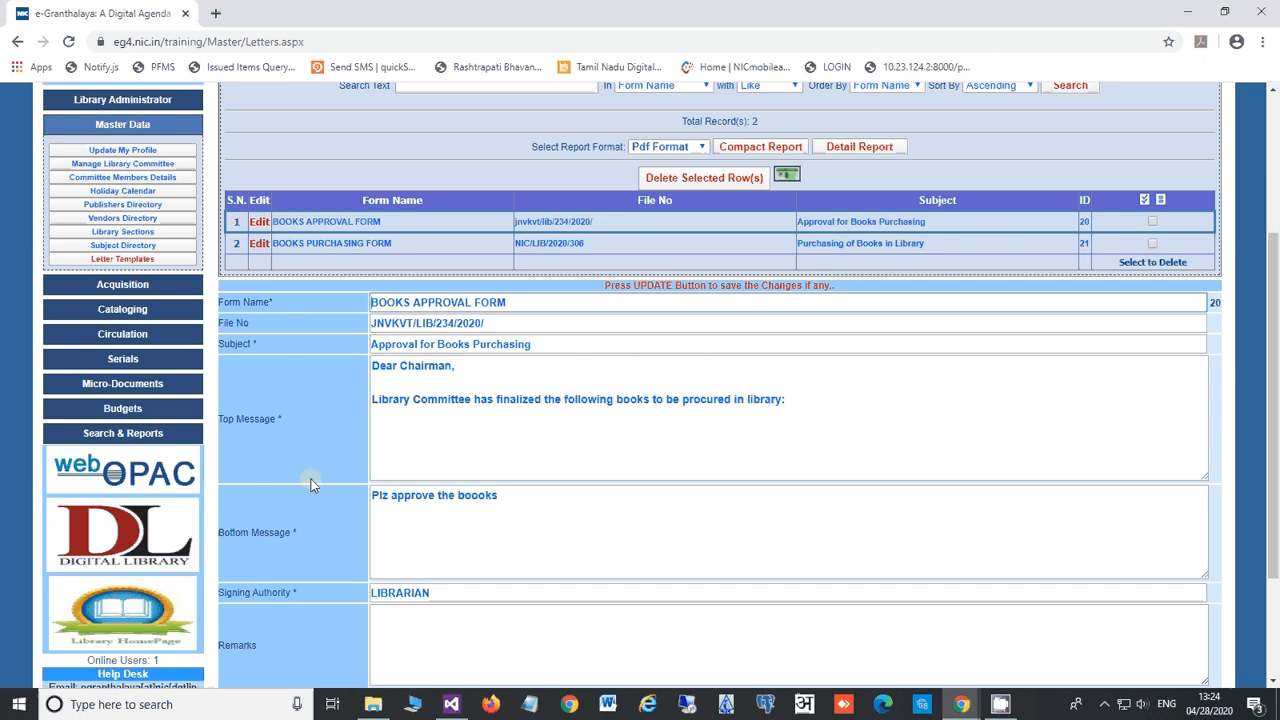
scroll(310, 484, up, 1)
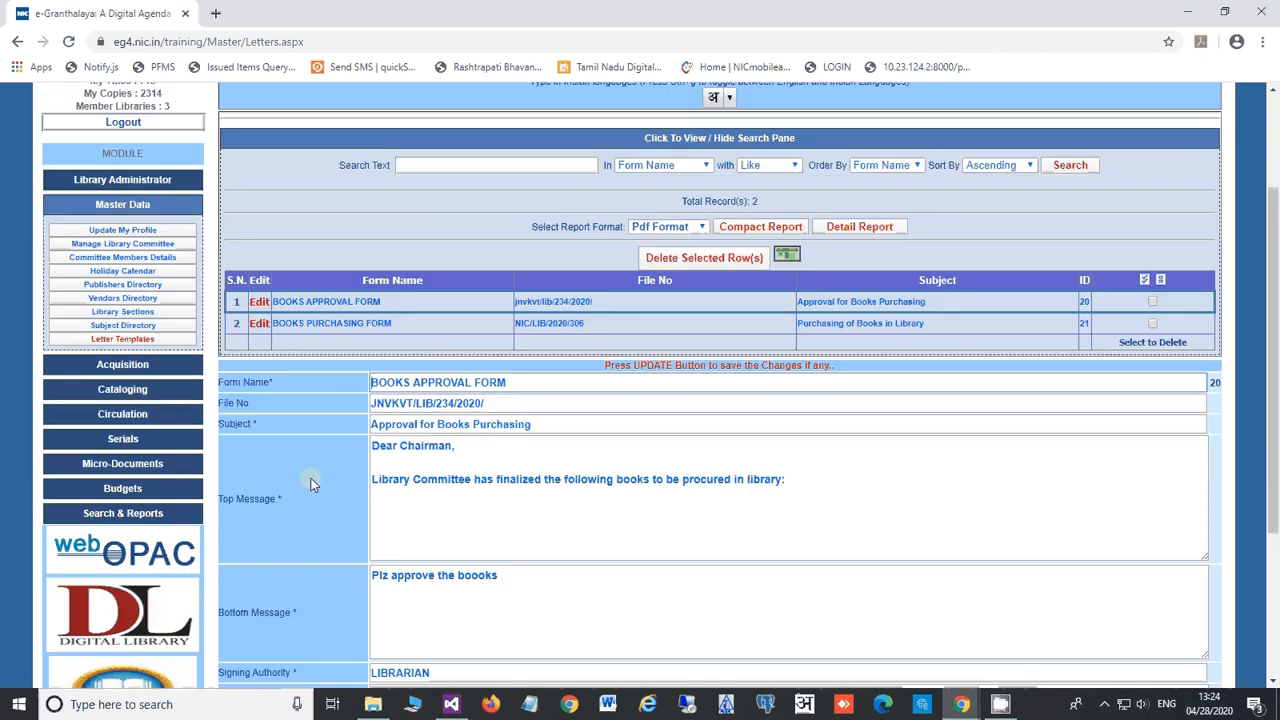
scroll(306, 498, down, 3)
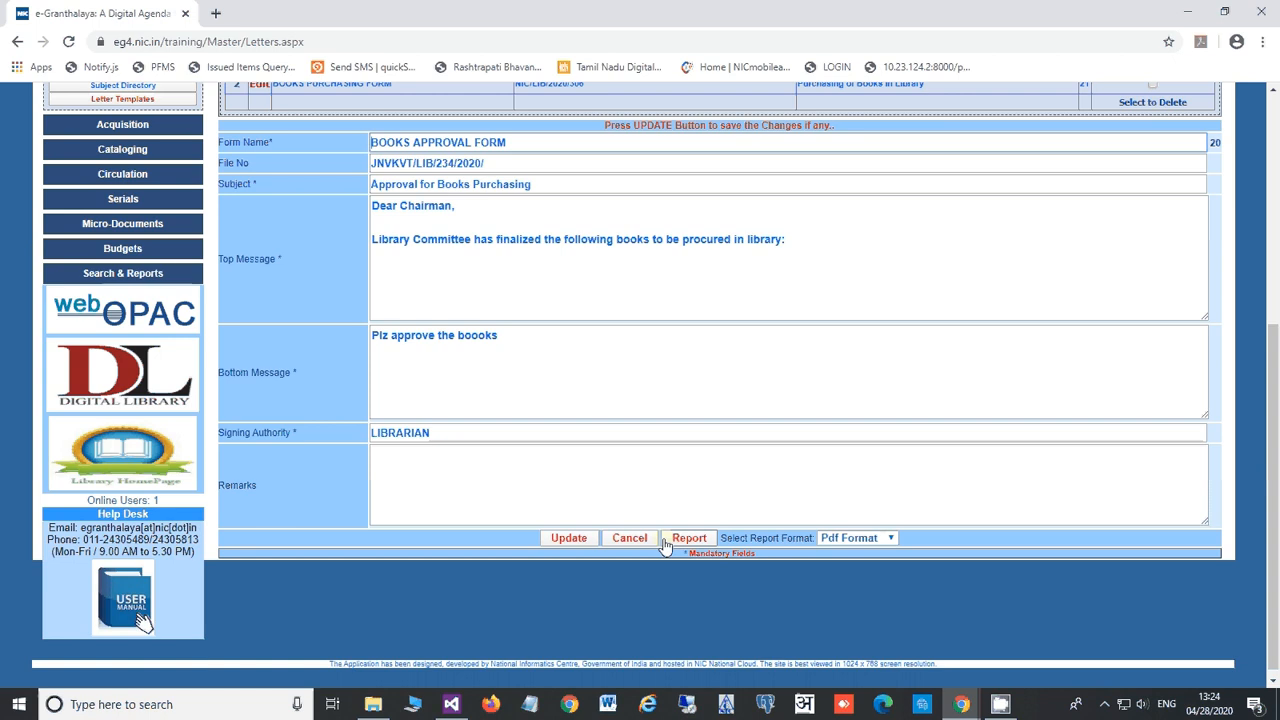
click(572, 538)
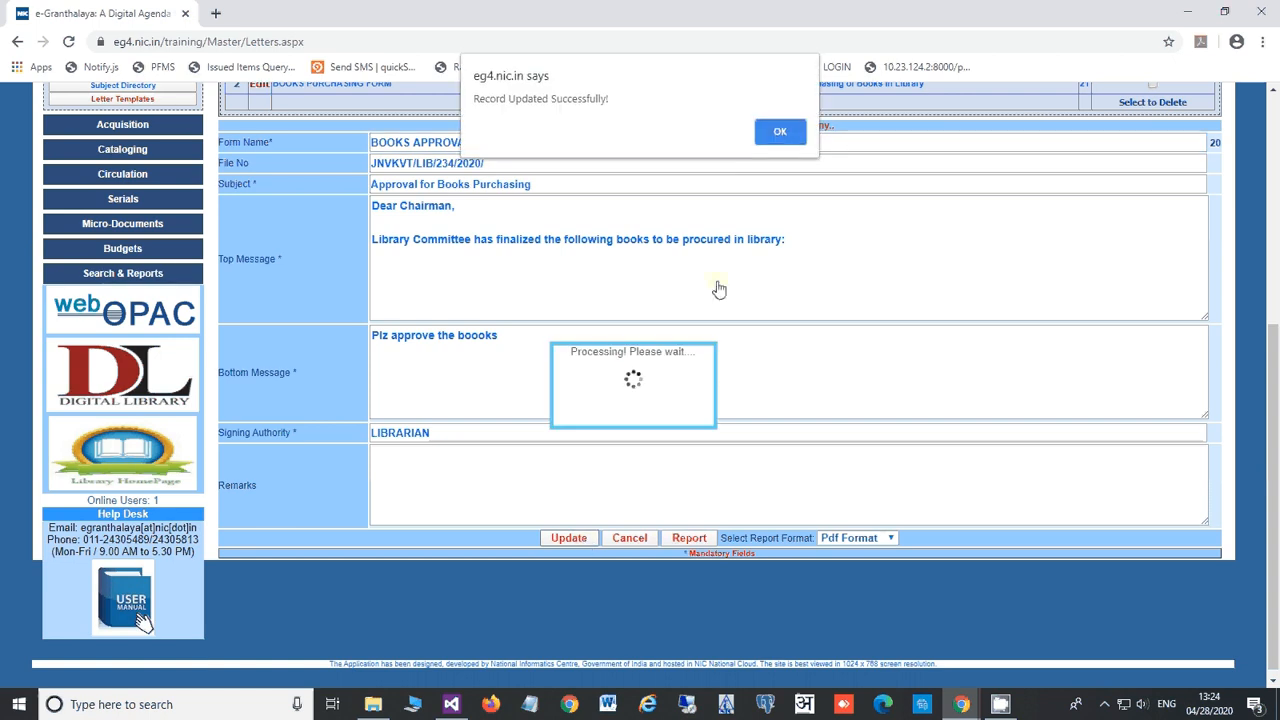
click(780, 131)
click(317, 302)
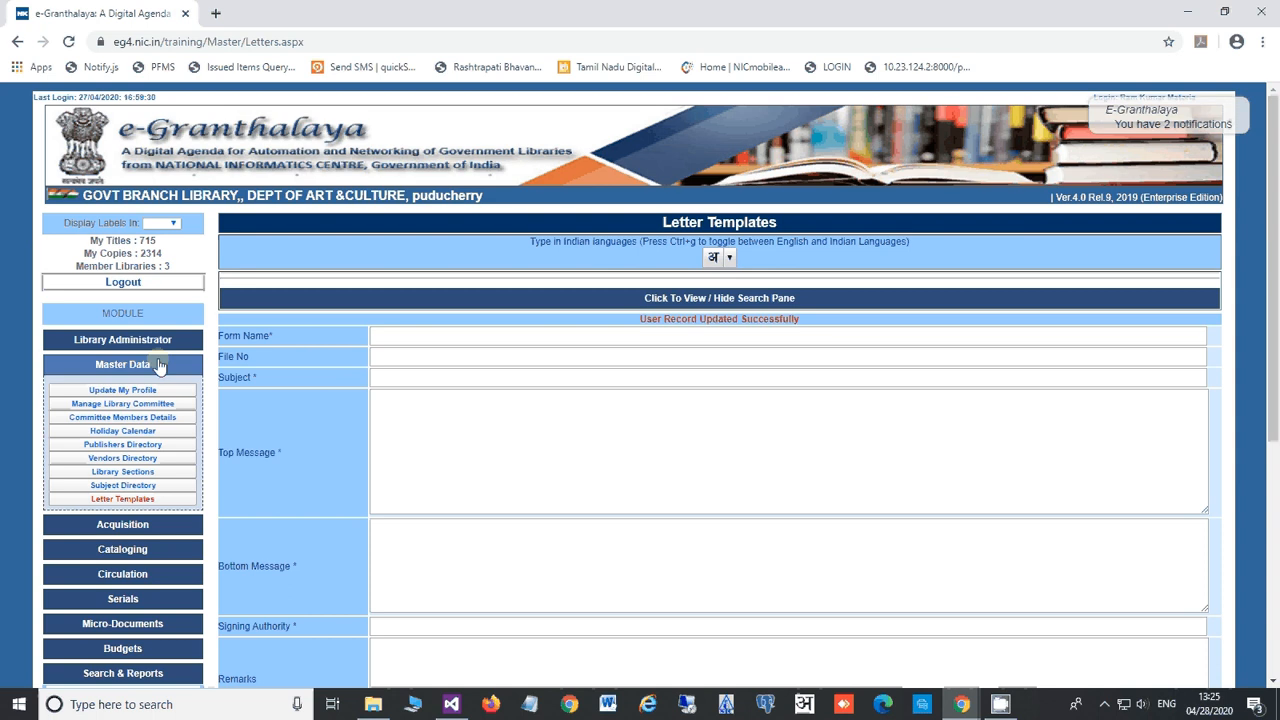
click(1000, 704)
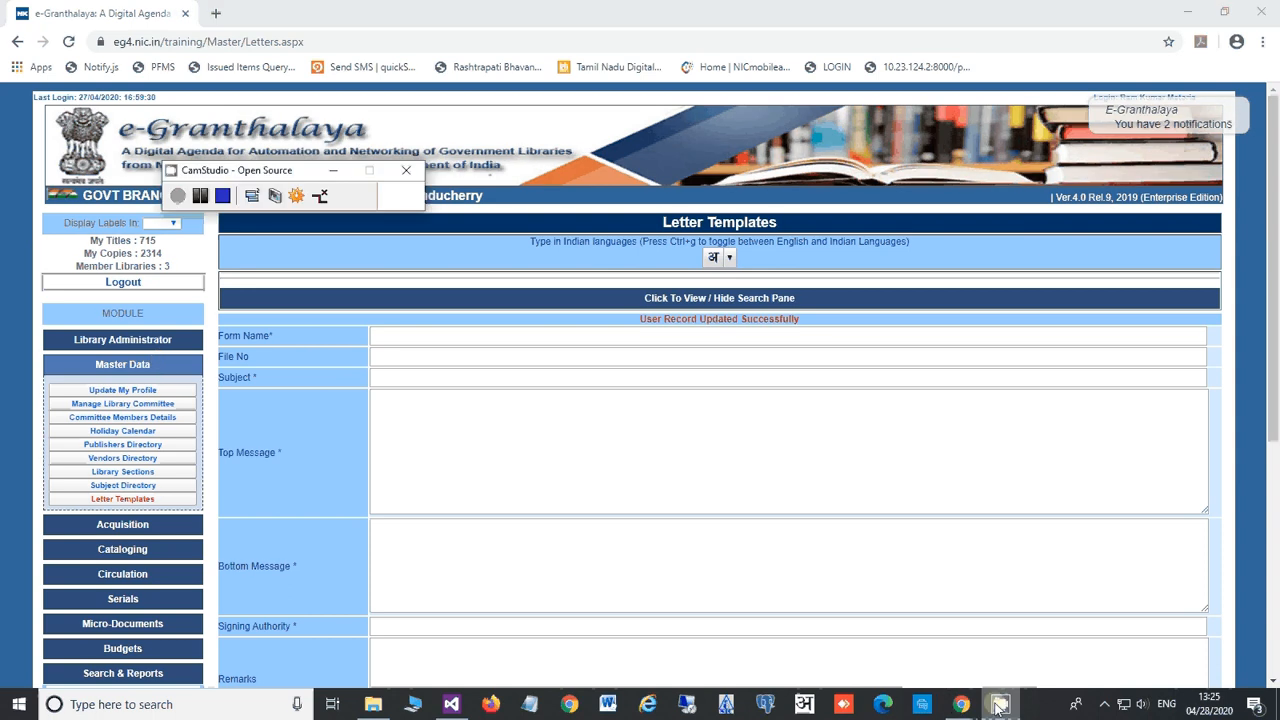